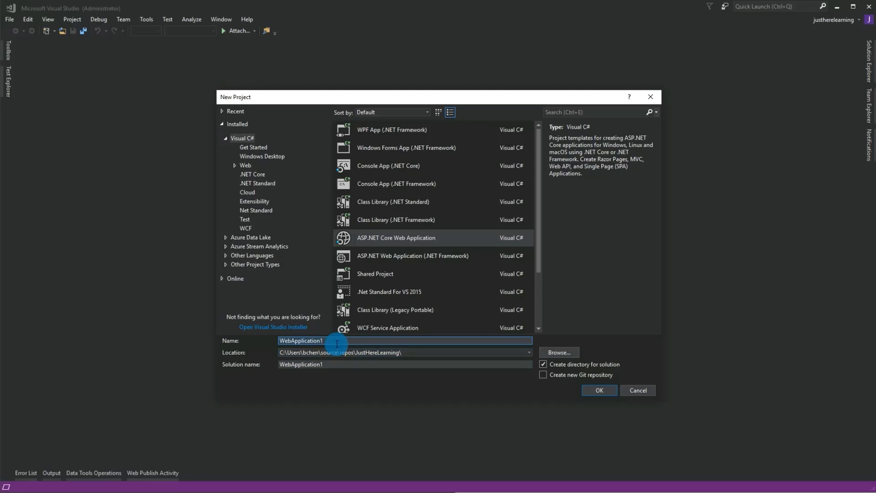
Create an ASP.NET Core web application named AspNetCoreApp from the template with models, views and controllers
{"action": "type", "text": "AspNetCoreApp"}
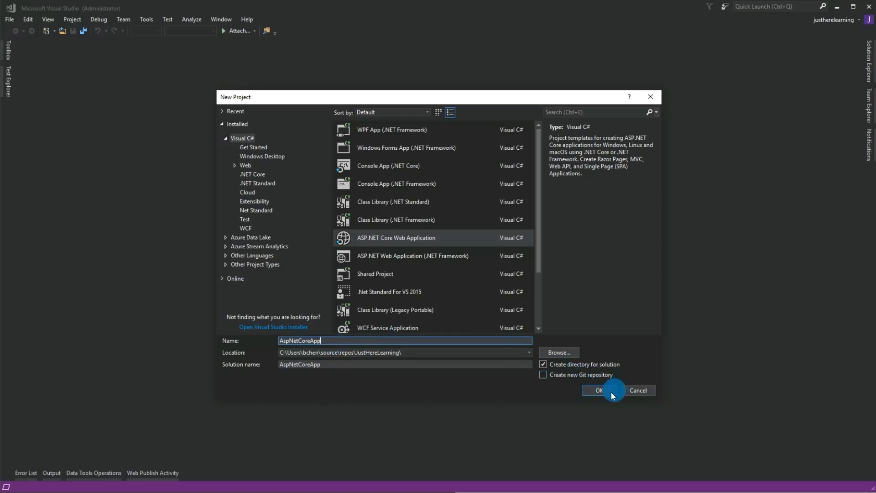
{"action": "left_click", "coordinate": [599, 390]}
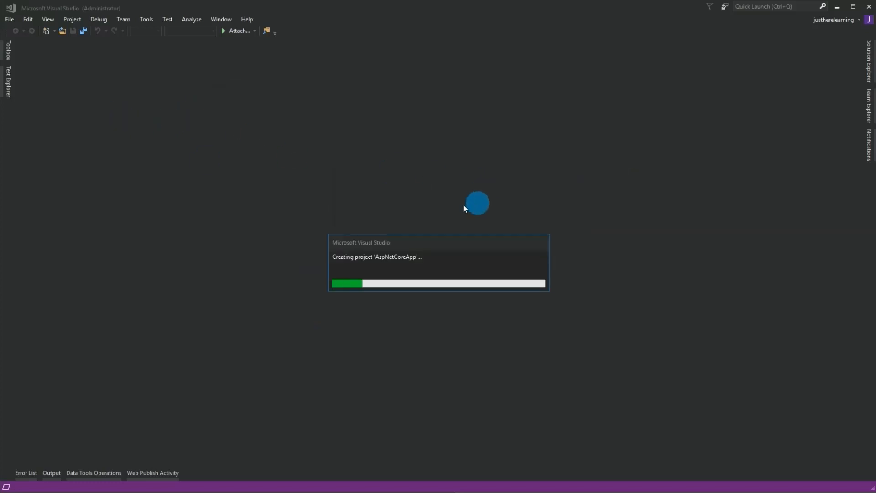
{"action": "double_click", "coordinate": [404, 192]}
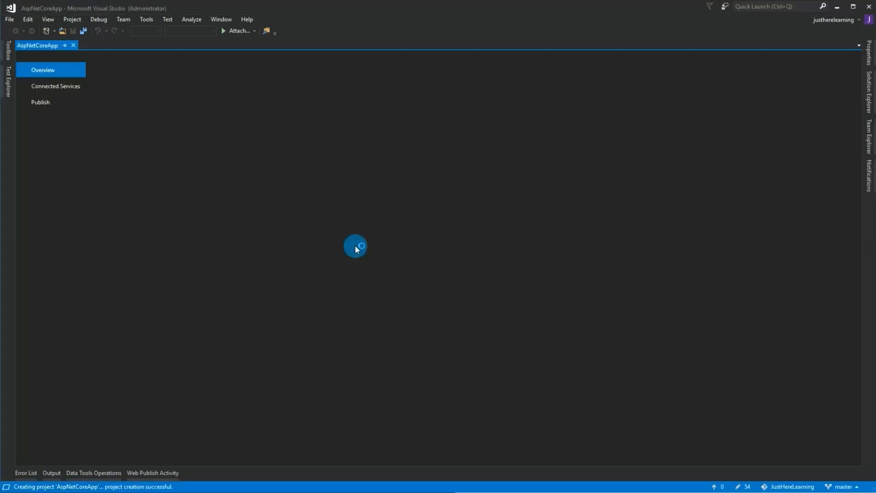
Close the AspNetCoreApp overview page and keep Solution Explorer pinned open
{"action": "middle_click", "coordinate": [34, 44]}
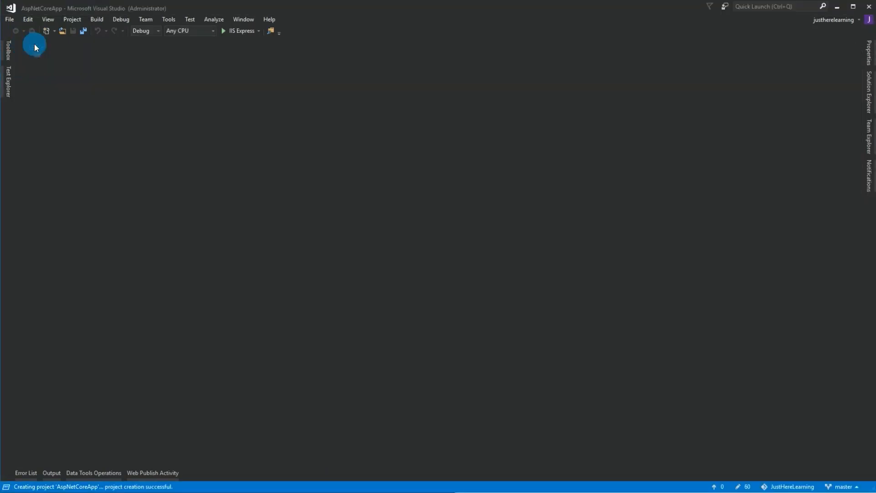
{"action": "left_click", "coordinate": [869, 93]}
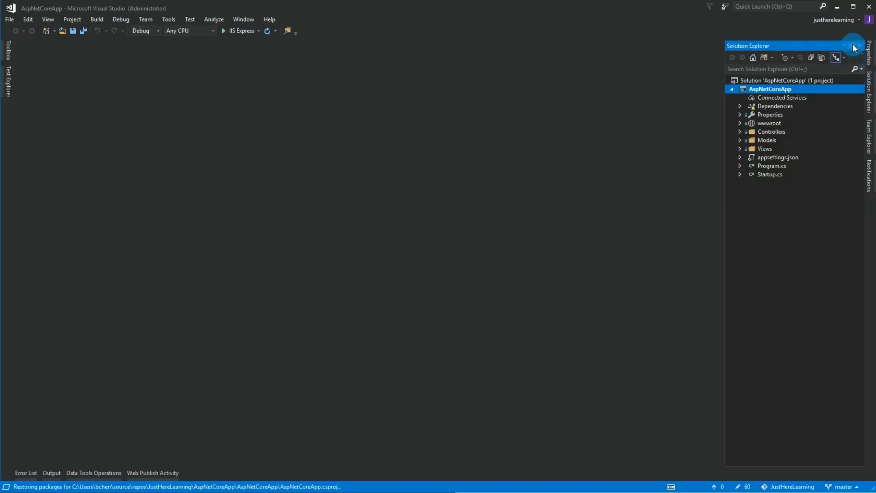
{"action": "left_click", "coordinate": [852, 46]}
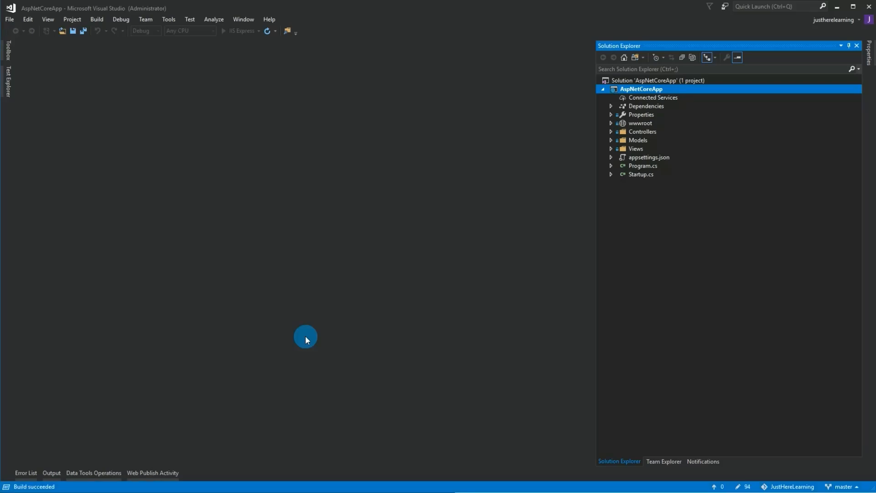
Examine the pending Git changes of the JustHereLearning repository in Team Explorer, collapsing the changed folders
{"action": "left_click", "coordinate": [657, 461]}
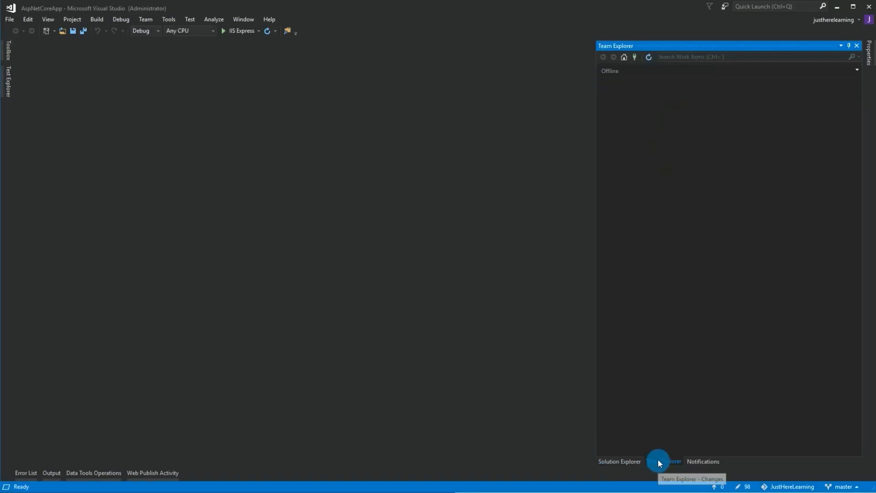
{"action": "left_click", "coordinate": [679, 101]}
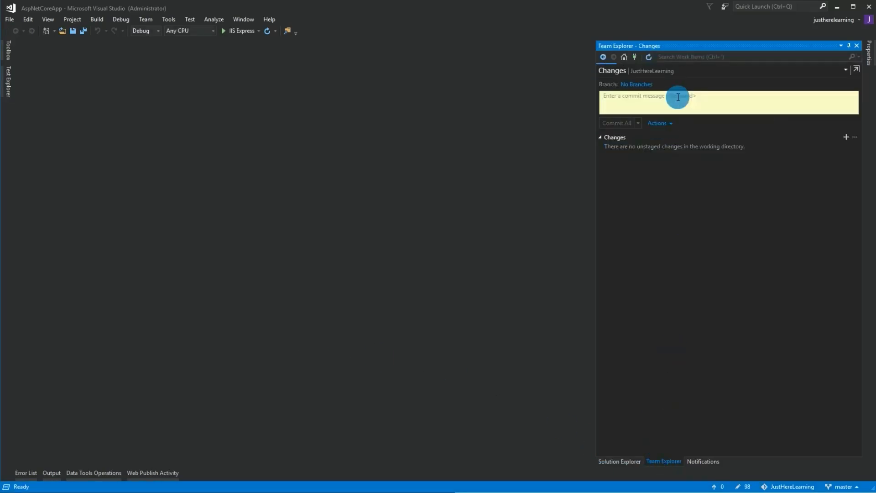
{"action": "left_click", "coordinate": [622, 160]}
{"action": "left_click", "coordinate": [620, 168]}
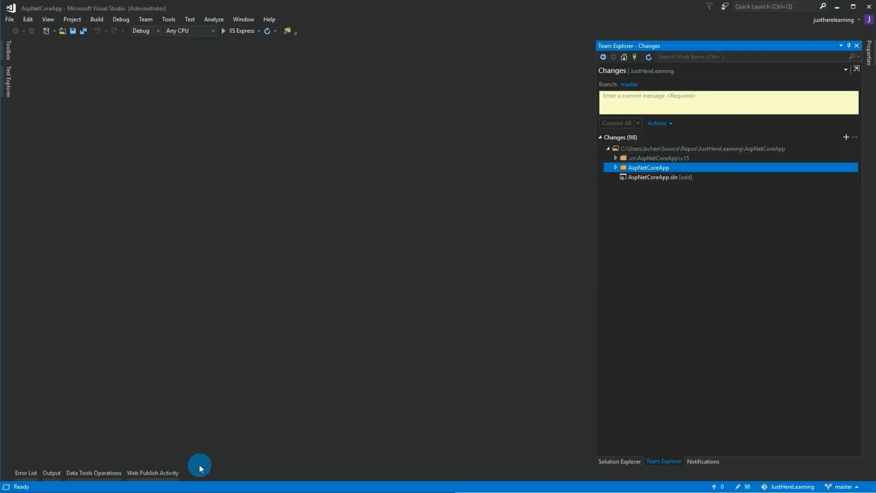
Switch to the browser and copy the whole raw text of GitHub's VisualStudio.gitignore file
{"action": "key", "text": "alt+Tab"}
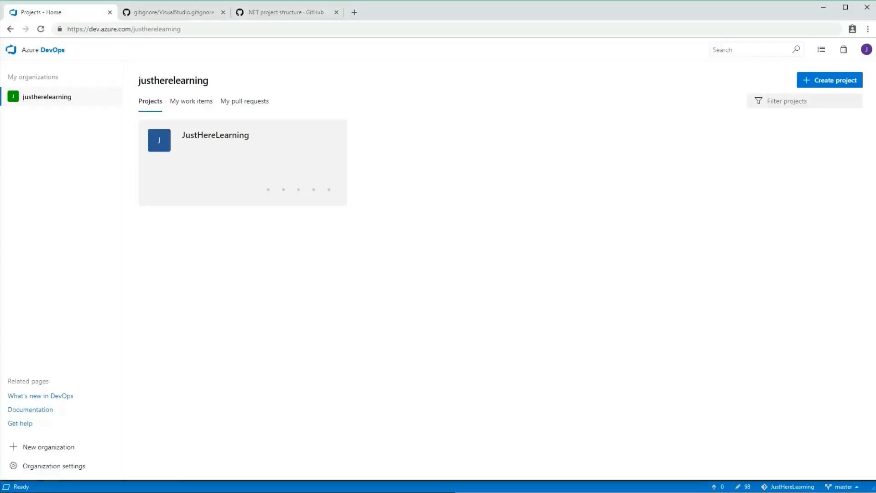
{"action": "left_click", "coordinate": [172, 10]}
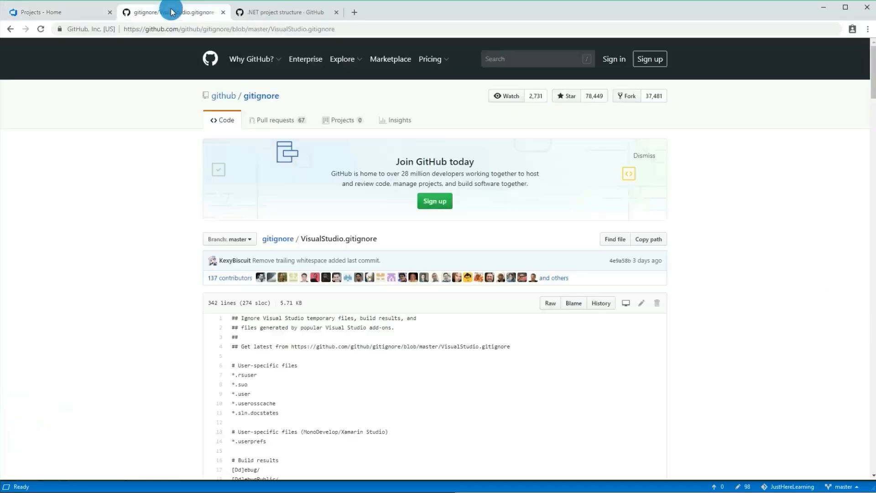
{"action": "scroll", "coordinate": [550, 254], "scroll_direction": "down", "scroll_amount": 3}
{"action": "scroll", "coordinate": [458, 217], "scroll_direction": "up", "scroll_amount": 3}
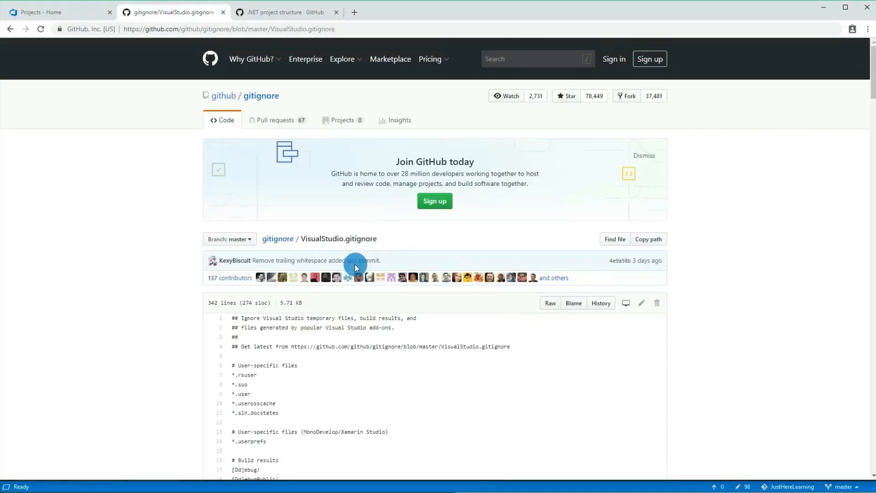
{"action": "scroll", "coordinate": [538, 261], "scroll_direction": "down", "scroll_amount": 2}
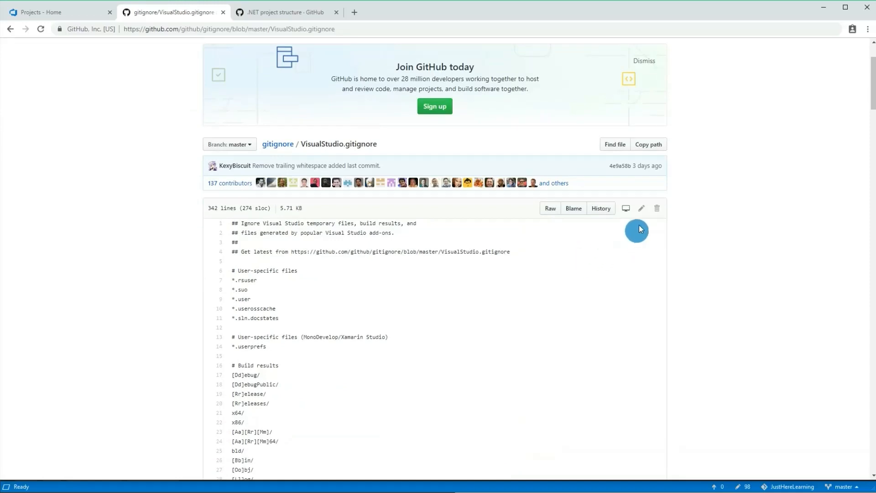
{"action": "left_click", "coordinate": [549, 210]}
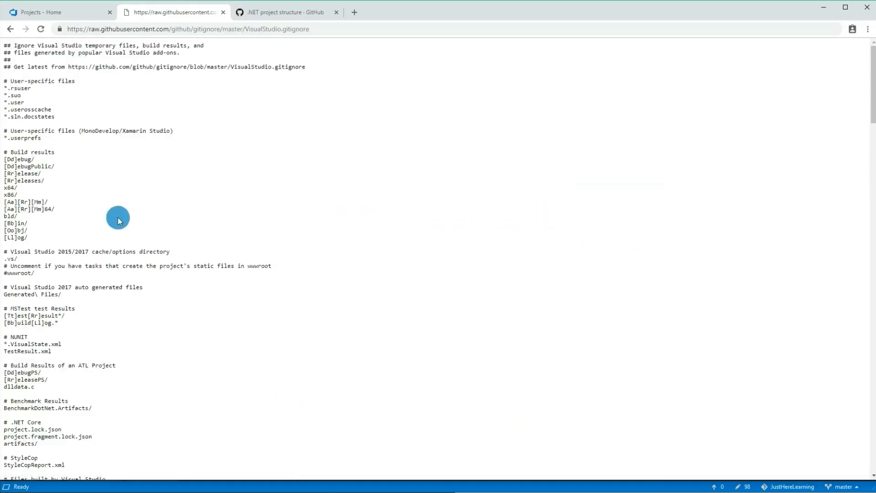
{"action": "key", "text": "ctrl+a"}
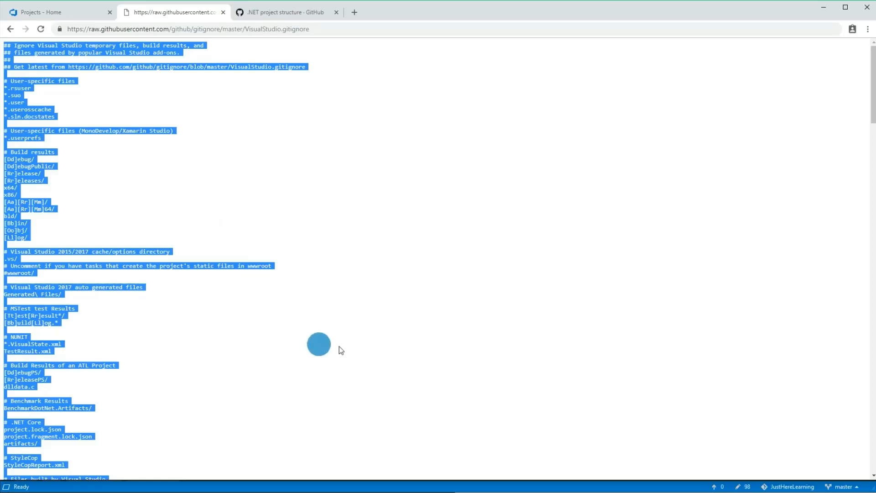
Switch to File Explorer and create an empty text file named .gitignore in the JustHereLearning repository folder
{"action": "key", "text": "alt+Tab"}
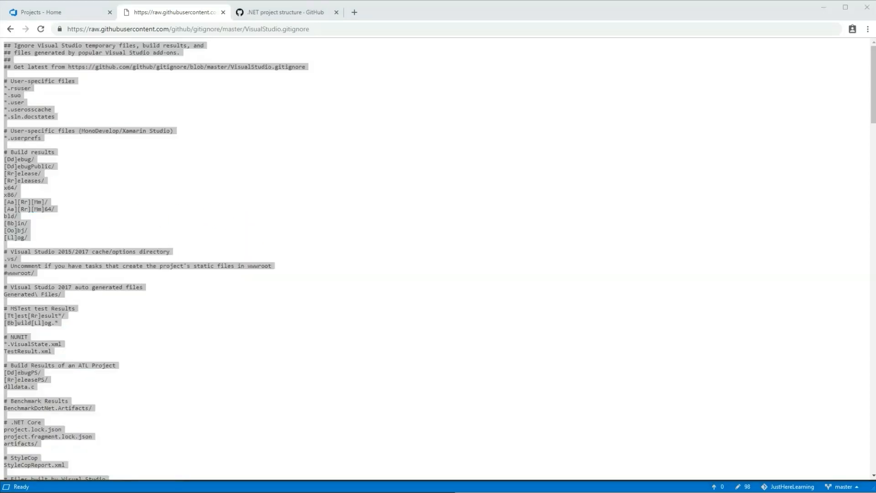
{"action": "key", "text": "alt+Tab"}
{"action": "right_click", "coordinate": [195, 395]}
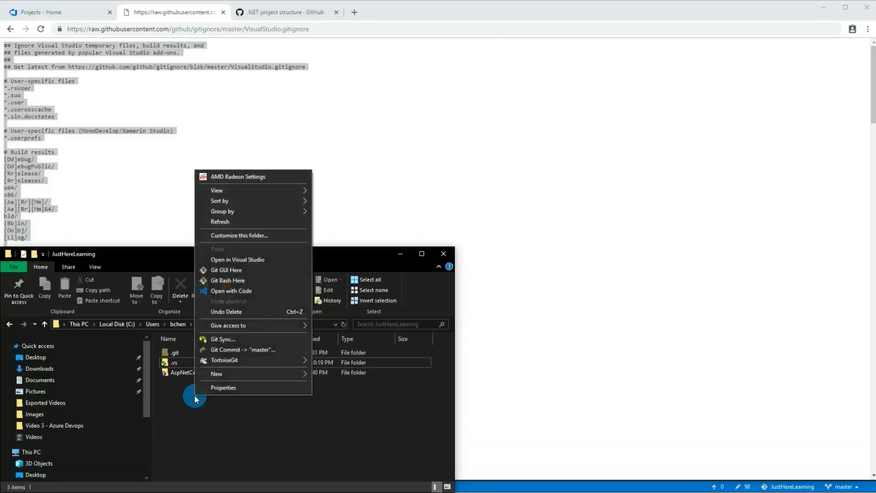
{"action": "mouse_move", "coordinate": [304, 378]}
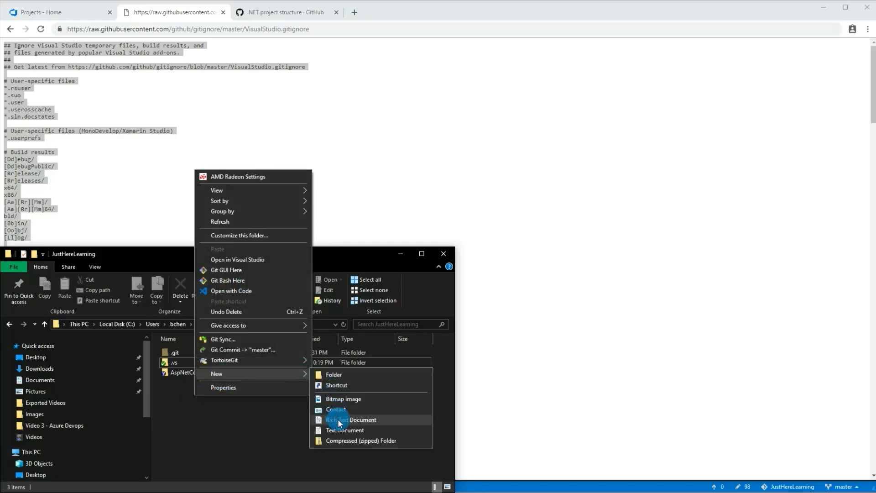
{"action": "left_click", "coordinate": [345, 431]}
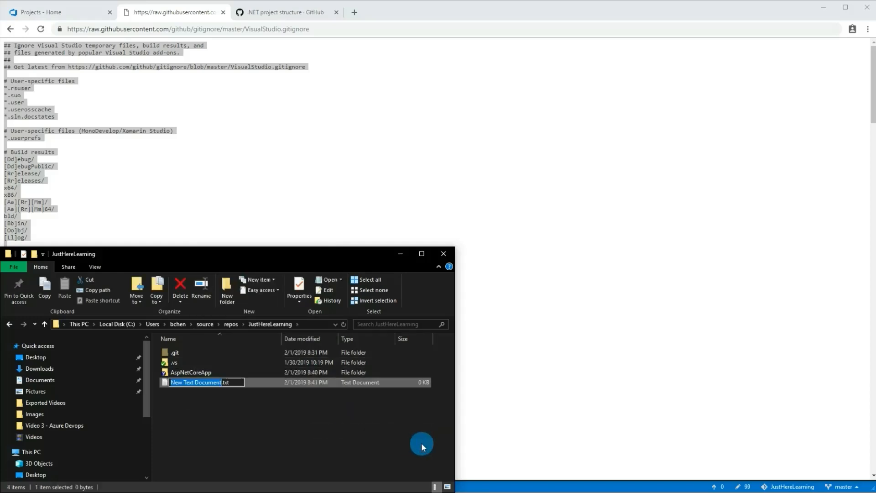
{"action": "type", "text": "gitignore."}
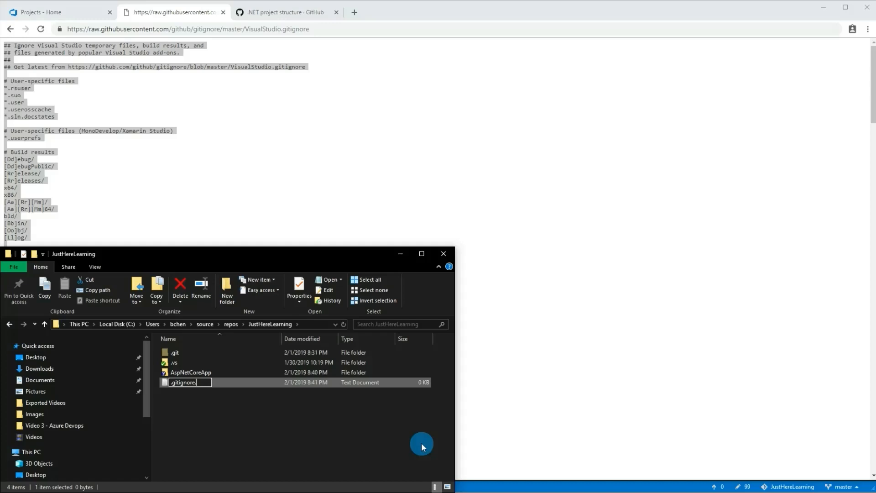
{"action": "key", "text": "Return"}
{"action": "key", "text": "Return"}
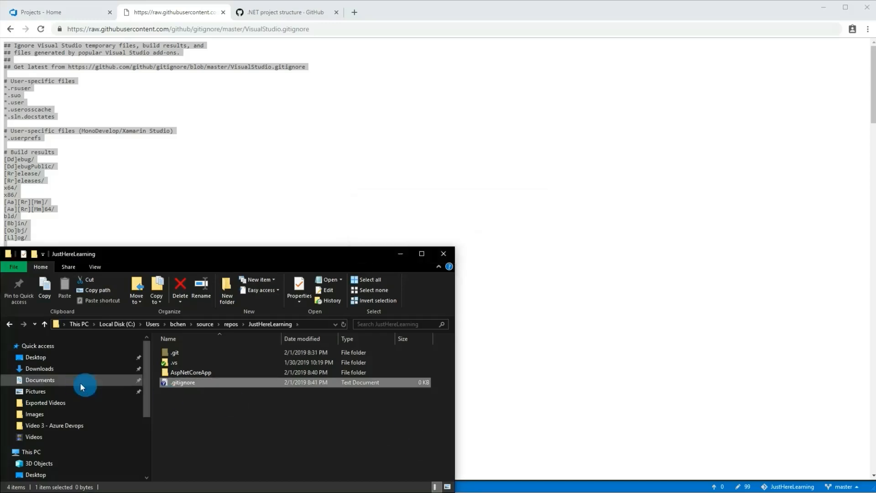
Paste the copied ignore rules into the .gitignore file in Notepad, save it and close the editor
{"action": "right_click", "coordinate": [187, 382]}
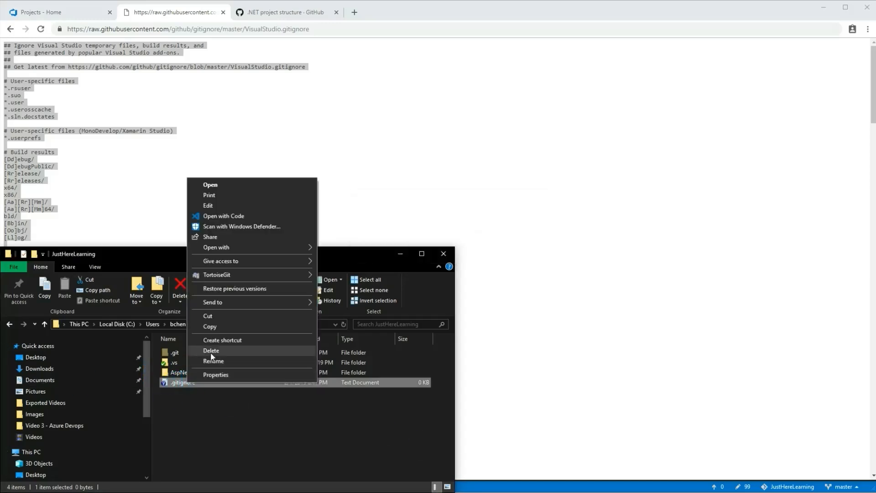
{"action": "left_click", "coordinate": [222, 209]}
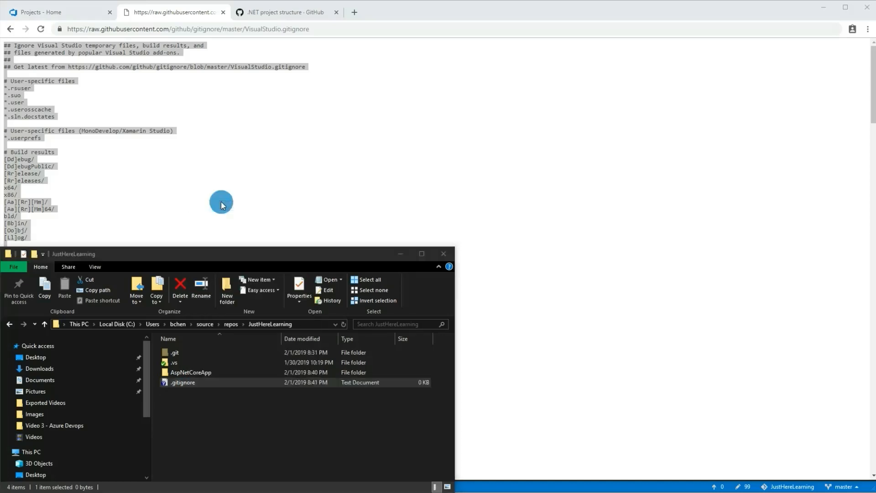
{"action": "left_click_drag", "start_coordinate": [358, 94], "coordinate": [428, 102]}
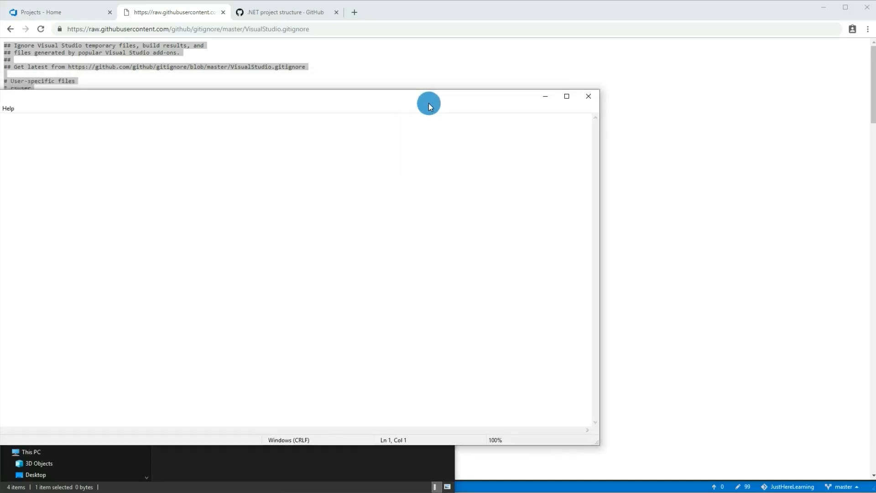
{"action": "left_click", "coordinate": [485, 135]}
{"action": "key", "text": "ctrl+v"}
{"action": "key", "text": "ctrl+s"}
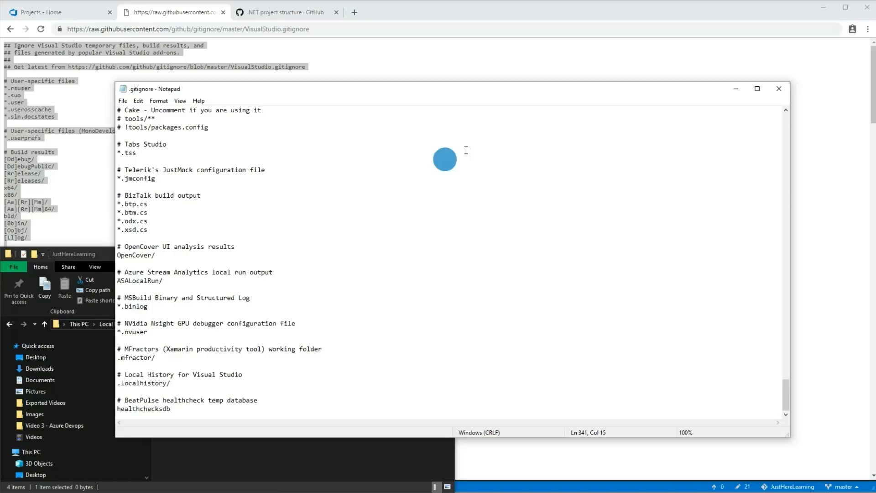
{"action": "left_click", "coordinate": [779, 89]}
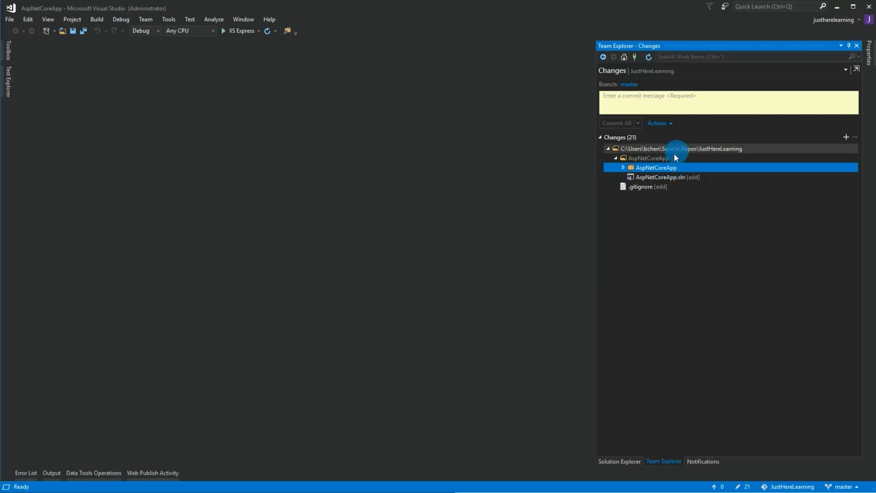
Check the changed files in the AspNetCoreApp folder and commit all changes with the message "Added asp.net core app"
{"action": "double_click", "coordinate": [662, 167]}
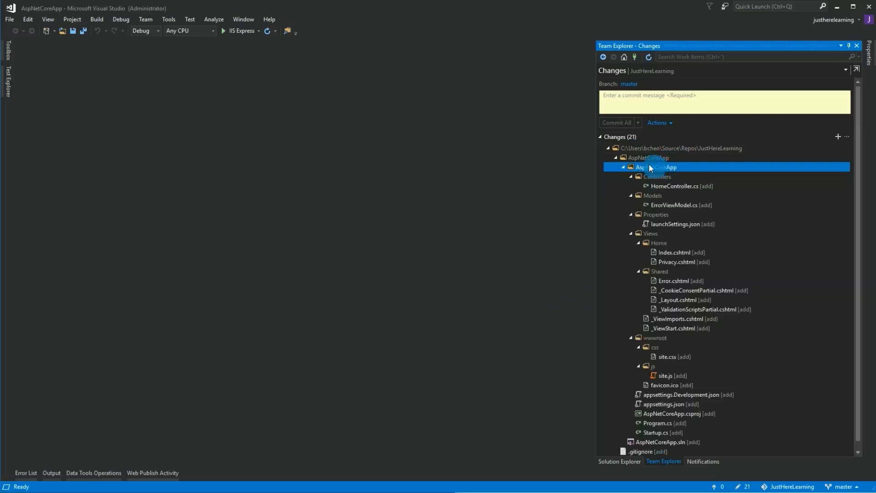
{"action": "double_click", "coordinate": [675, 167]}
{"action": "left_click", "coordinate": [668, 109]}
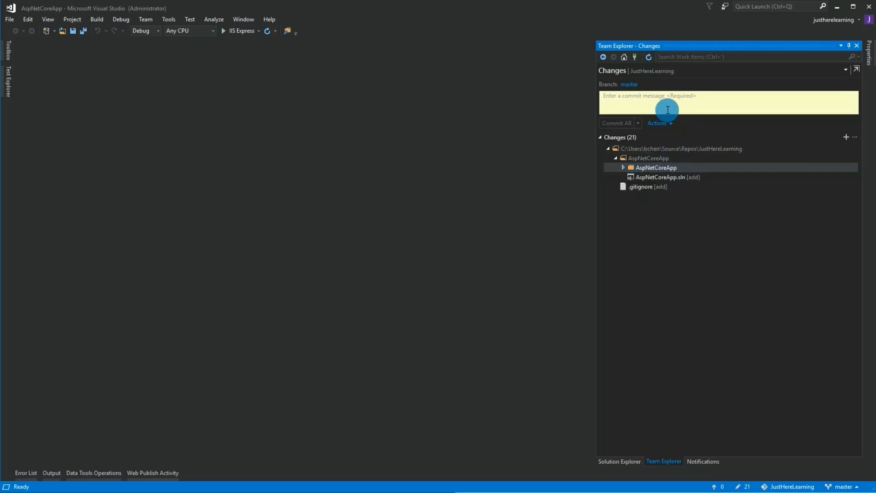
{"action": "type", "text": "Added asp.net core app"}
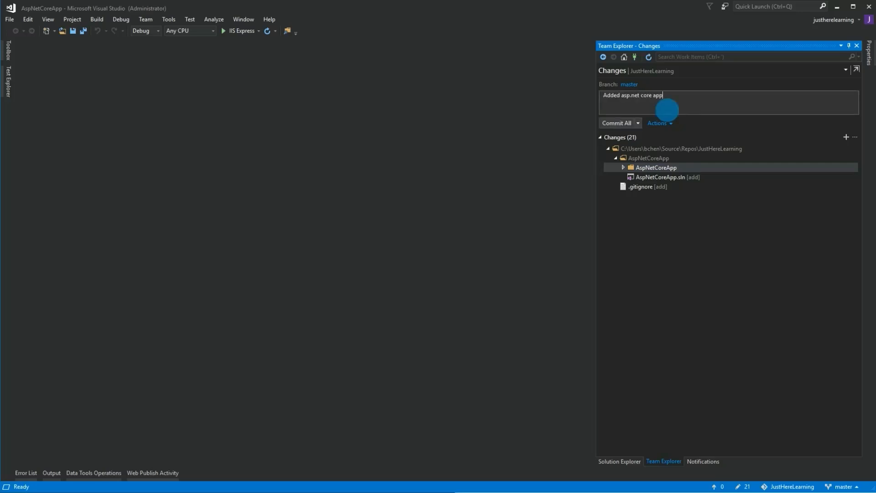
{"action": "left_click", "coordinate": [617, 123]}
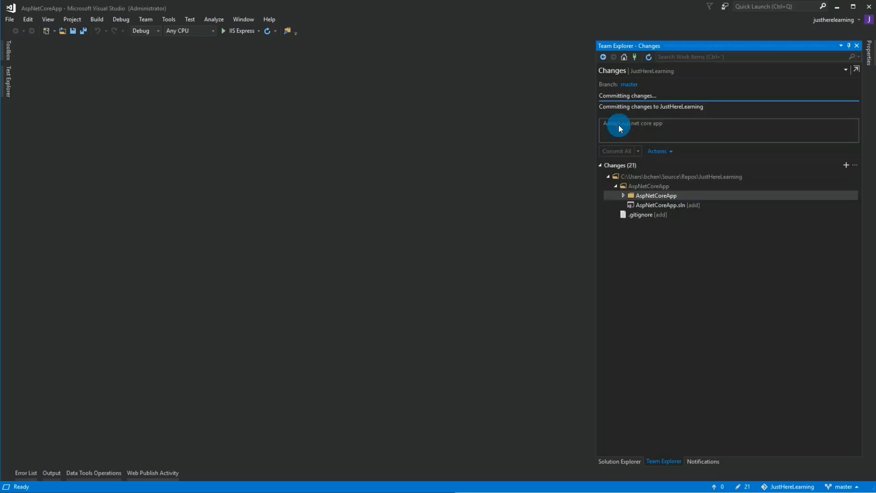
Open Team Explorer's synchronization view and push the outgoing commit to the remote master branch
{"action": "left_click", "coordinate": [638, 86]}
{"action": "left_click", "coordinate": [639, 73]}
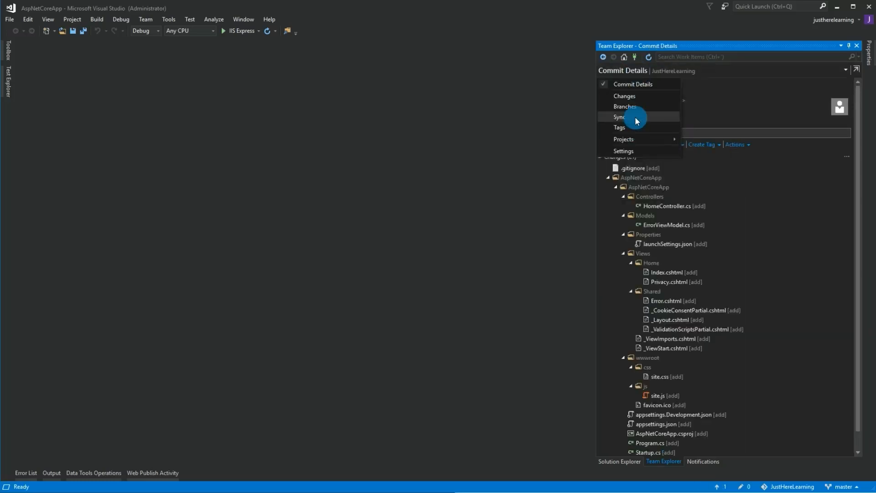
{"action": "left_click", "coordinate": [634, 120]}
{"action": "left_click", "coordinate": [610, 146]}
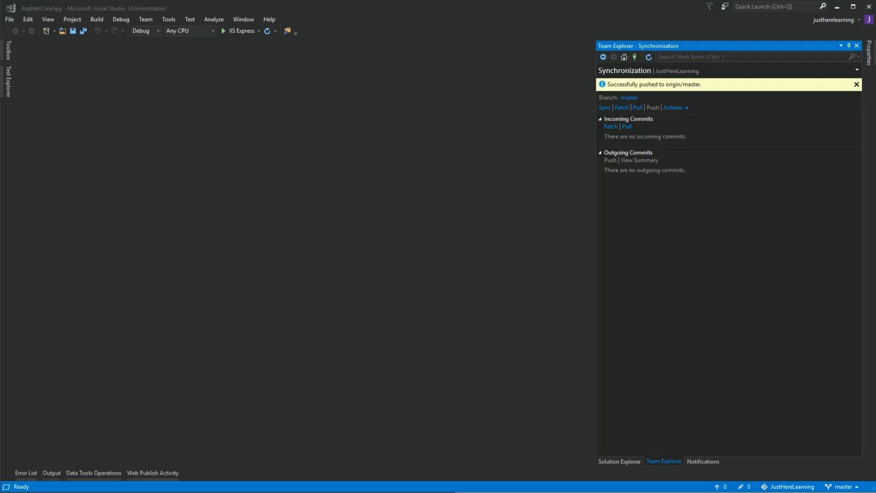
Switch to Azure DevOps in the browser and start a visual designer build pipeline from the JustHereLearning Azure Repos Git repository, master branch
{"action": "key", "text": "alt+Tab"}
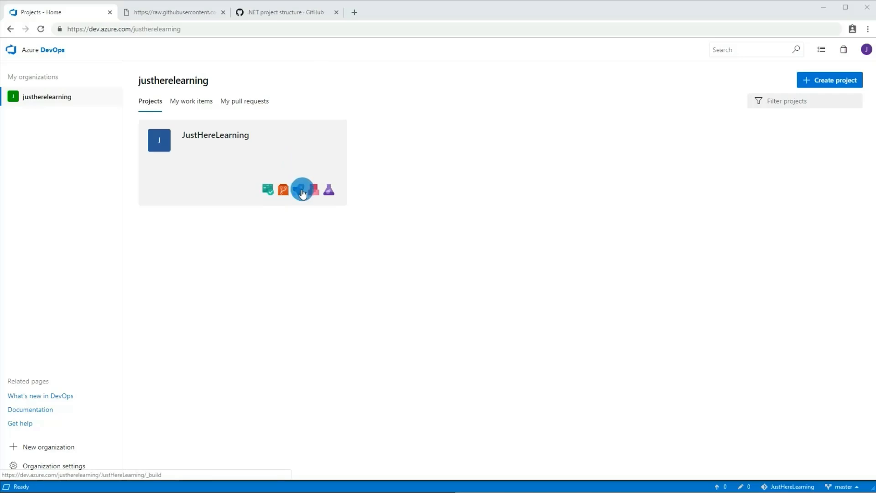
{"action": "left_click", "coordinate": [301, 193]}
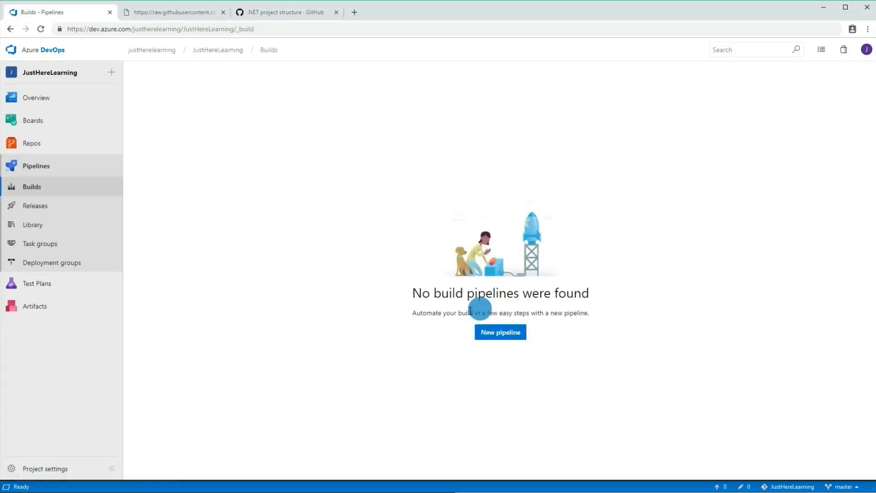
{"action": "left_click", "coordinate": [503, 335]}
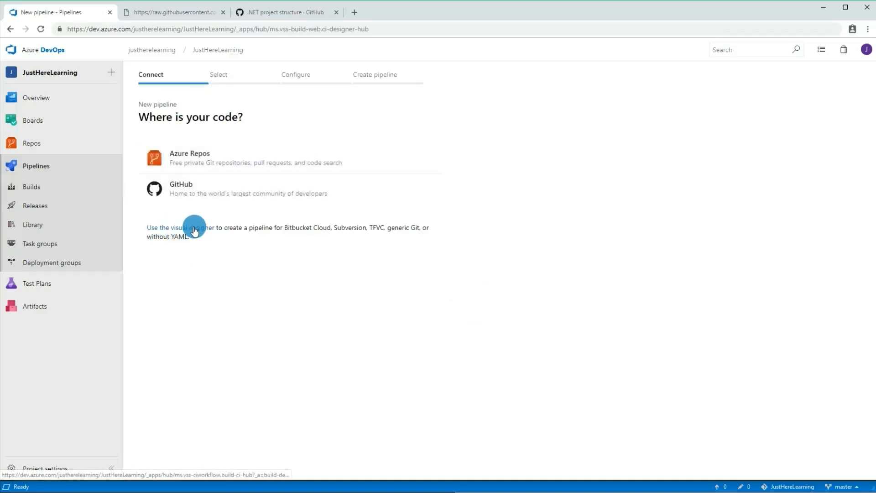
{"action": "left_click", "coordinate": [195, 228]}
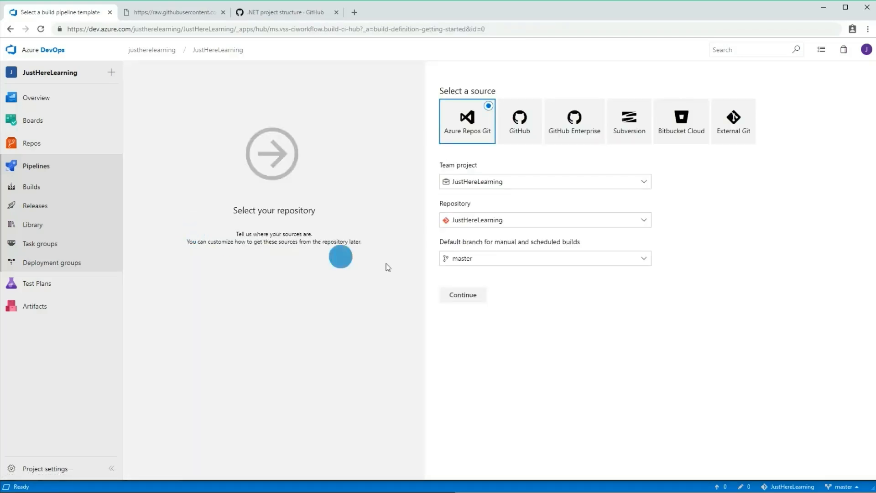
{"action": "left_click", "coordinate": [475, 295]}
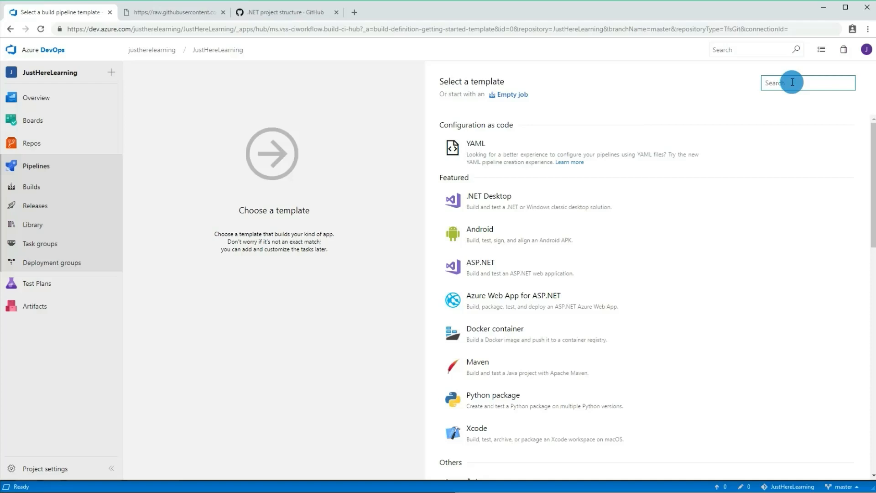
Search the pipeline templates for "core" and apply the ASP.NET Core template
{"action": "type", "text": ".net"}
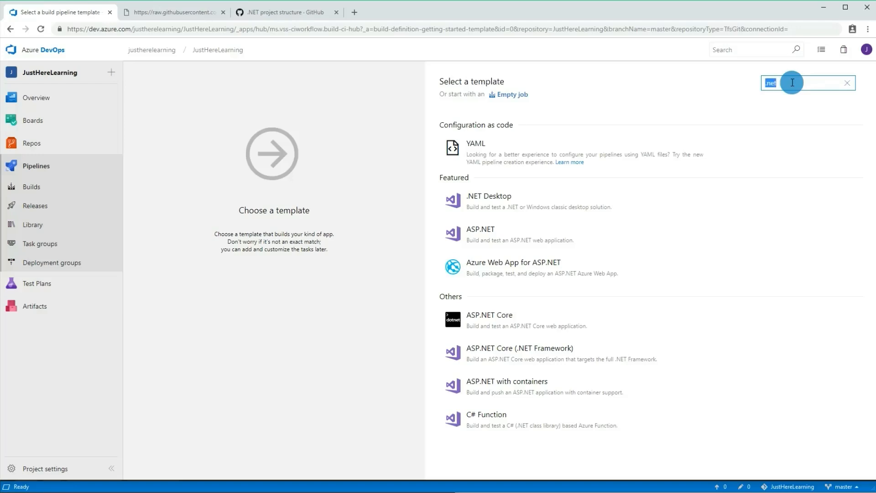
{"action": "type", "text": "core"}
{"action": "left_click", "coordinate": [528, 207]}
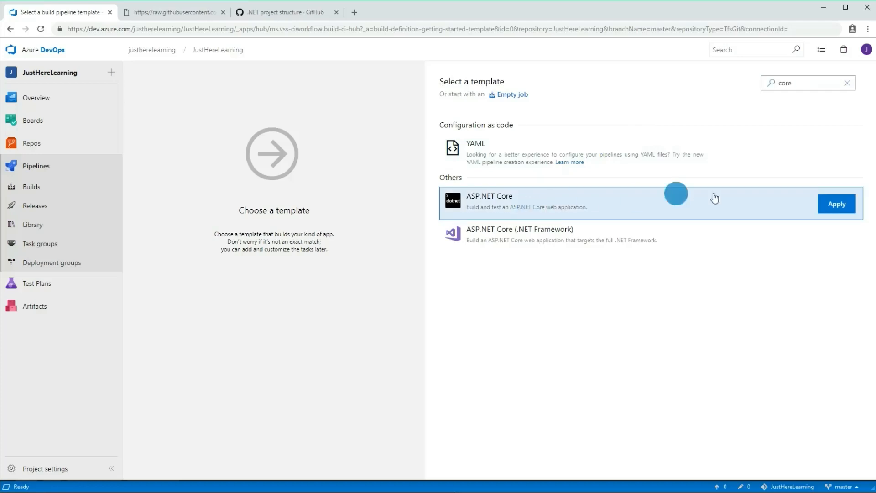
{"action": "left_click", "coordinate": [835, 205]}
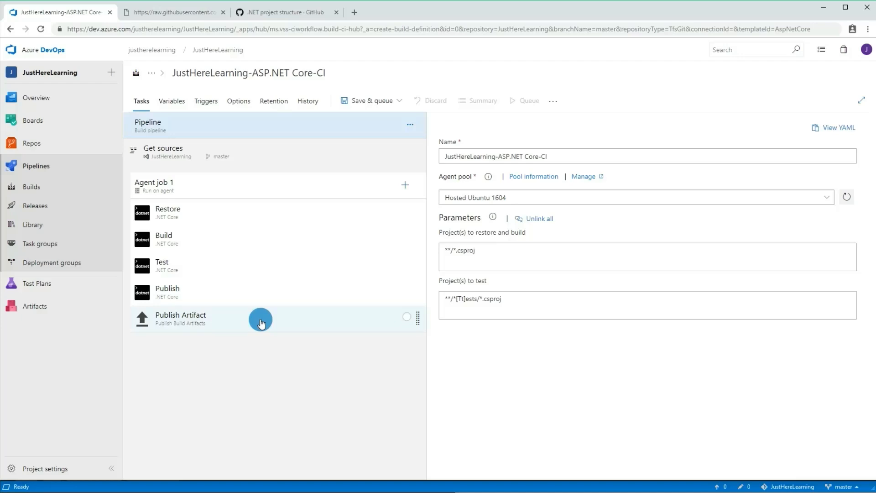
Set the pipeline's agent pool to Hosted VS2017
{"action": "left_click", "coordinate": [832, 205]}
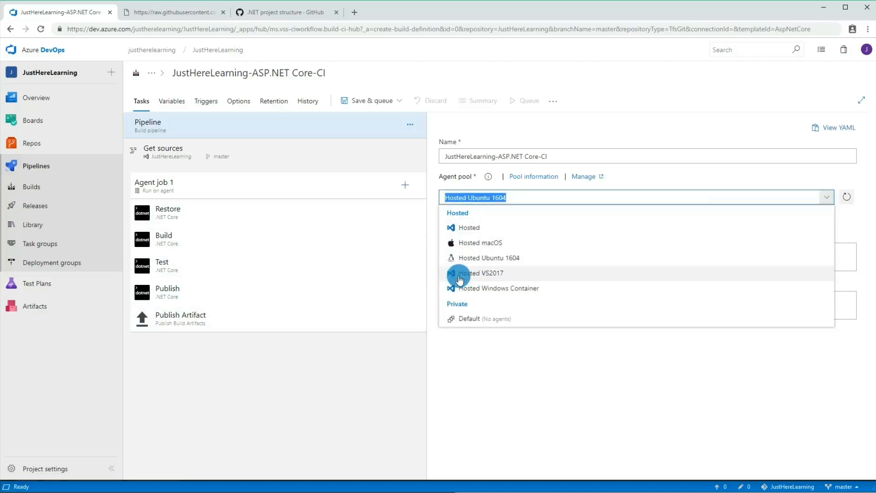
{"action": "left_click", "coordinate": [496, 274]}
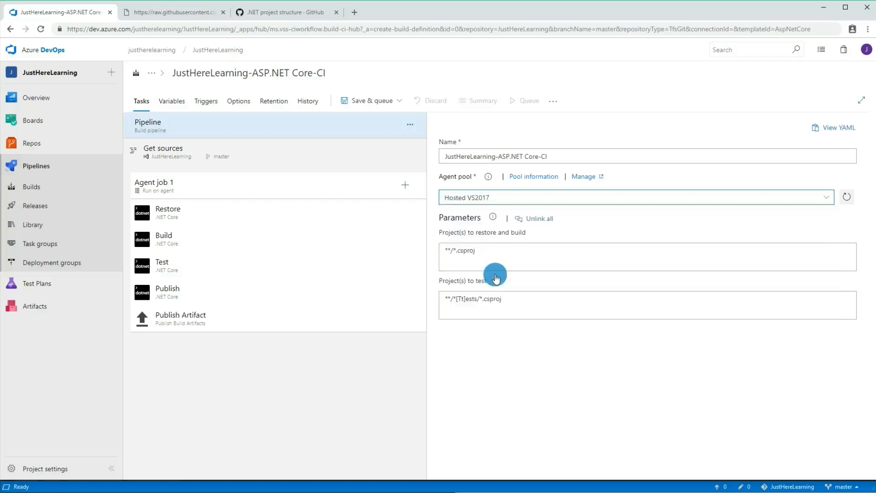
{"action": "left_click", "coordinate": [502, 197]}
{"action": "left_click", "coordinate": [506, 197]}
Review the pipeline's name and project path parameters, and the settings of its Restore, Build, Test, Publish and Publish Artifact tasks
{"action": "left_click", "coordinate": [553, 159]}
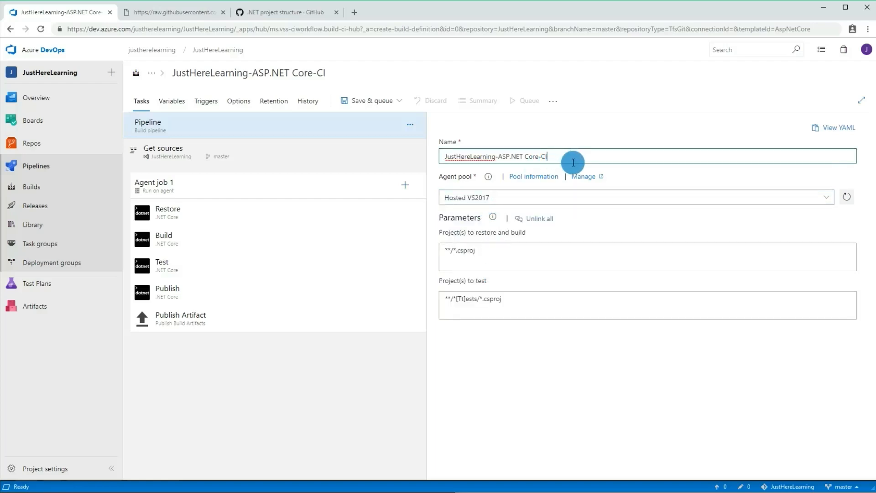
{"action": "triple_click", "coordinate": [573, 162]}
{"action": "left_click", "coordinate": [573, 162]}
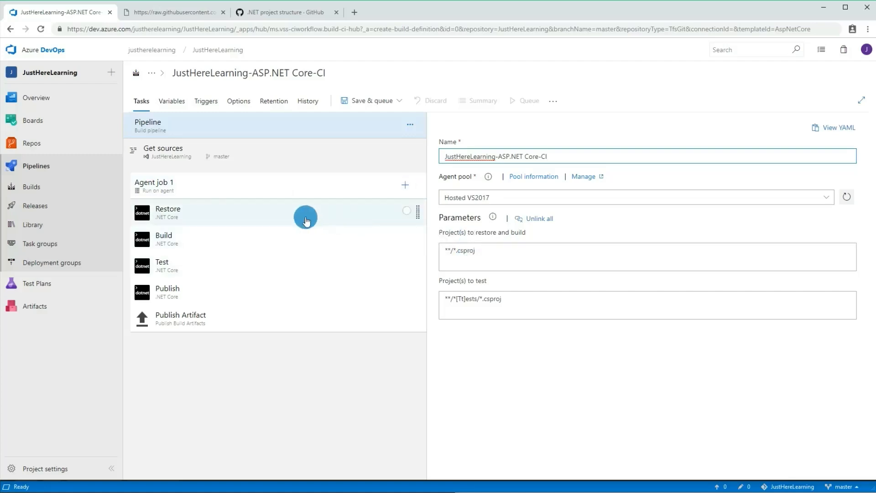
{"action": "double_click", "coordinate": [470, 252]}
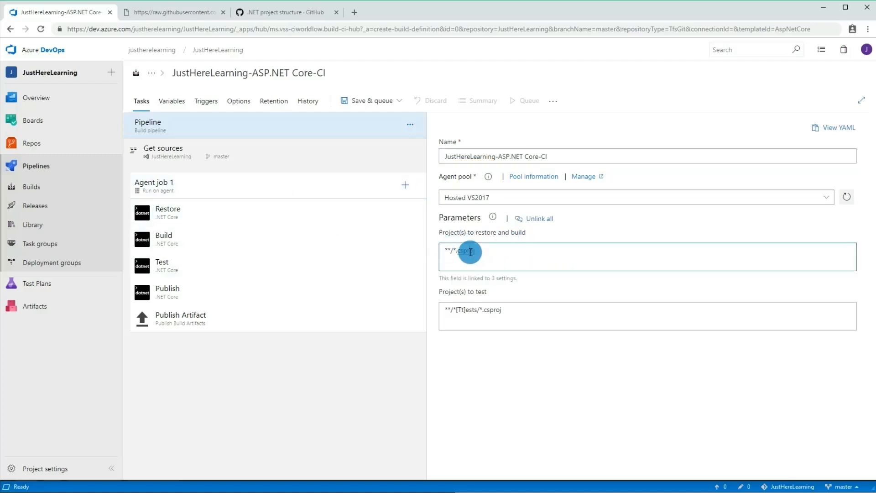
{"action": "left_click", "coordinate": [471, 251]}
{"action": "left_click", "coordinate": [314, 213]}
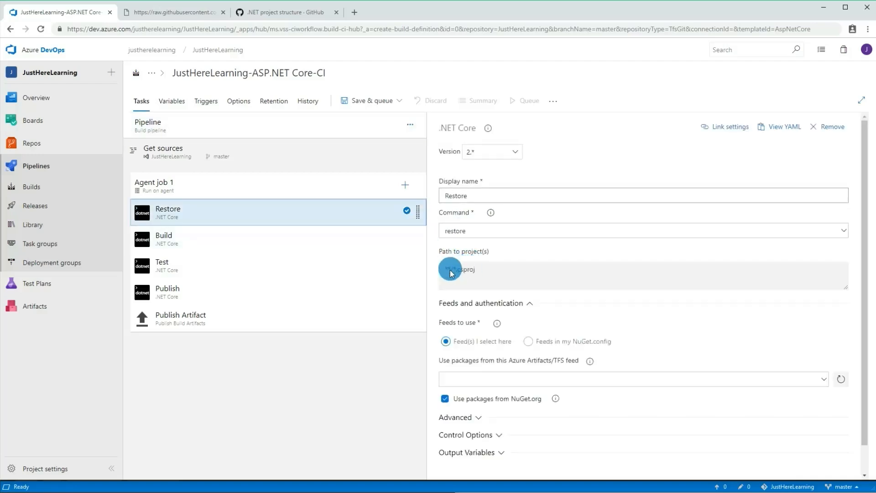
{"action": "left_click", "coordinate": [310, 242]}
{"action": "left_click", "coordinate": [169, 269]}
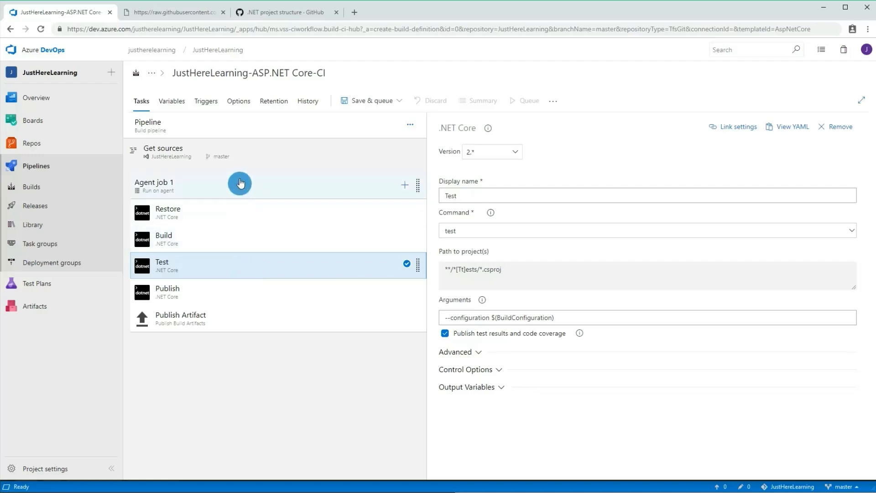
{"action": "left_click", "coordinate": [241, 109]}
{"action": "left_click", "coordinate": [151, 111]}
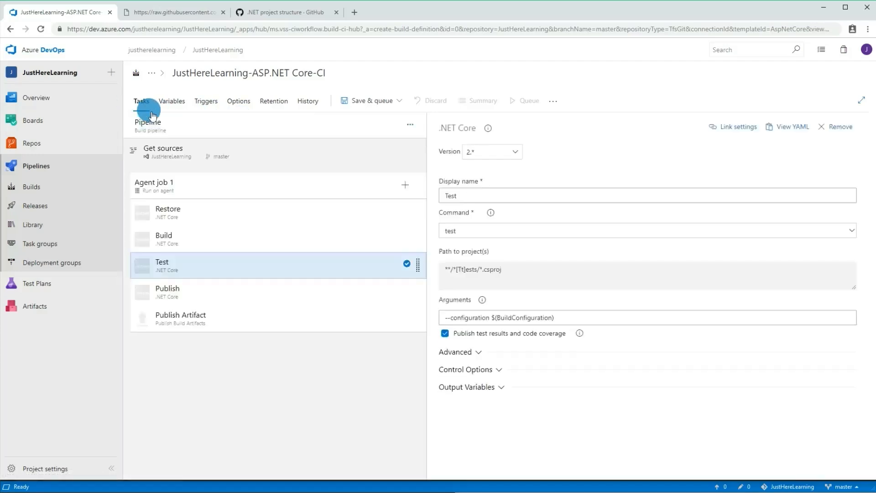
{"action": "left_click", "coordinate": [201, 130]}
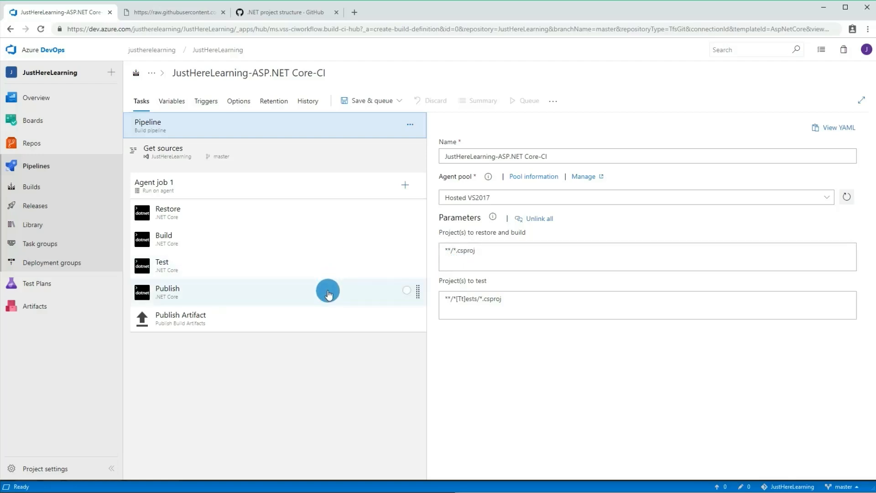
{"action": "left_click", "coordinate": [328, 294]}
{"action": "left_click", "coordinate": [318, 320]}
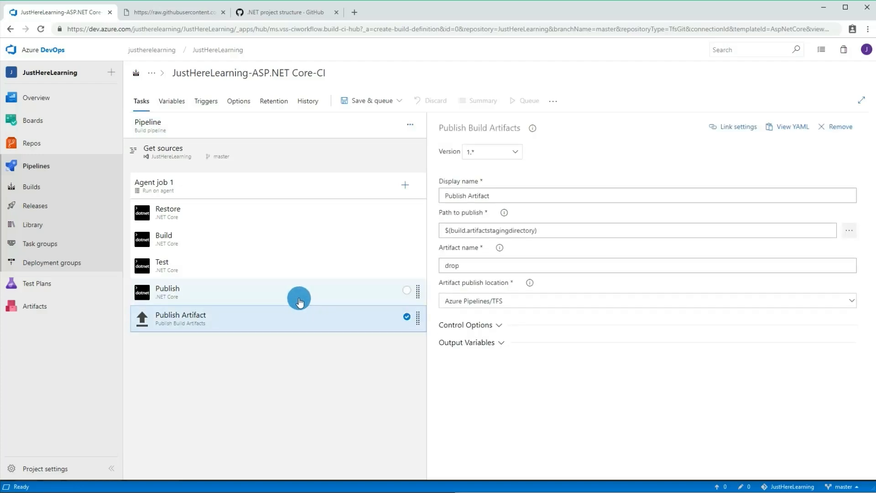
{"action": "left_click", "coordinate": [261, 220]}
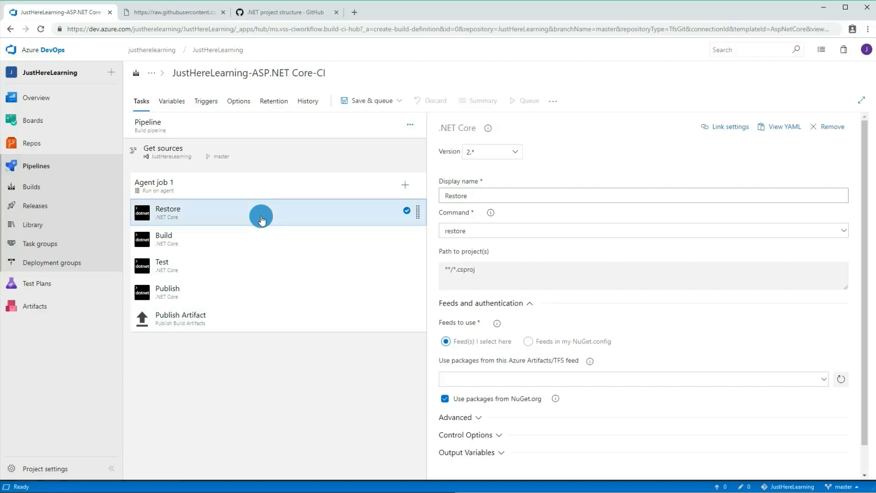
{"action": "left_click", "coordinate": [255, 246]}
Compare the output directory in the Publish task's arguments with the Publish Artifact task's path to publish, and check the artifact name
{"action": "left_click", "coordinate": [272, 293]}
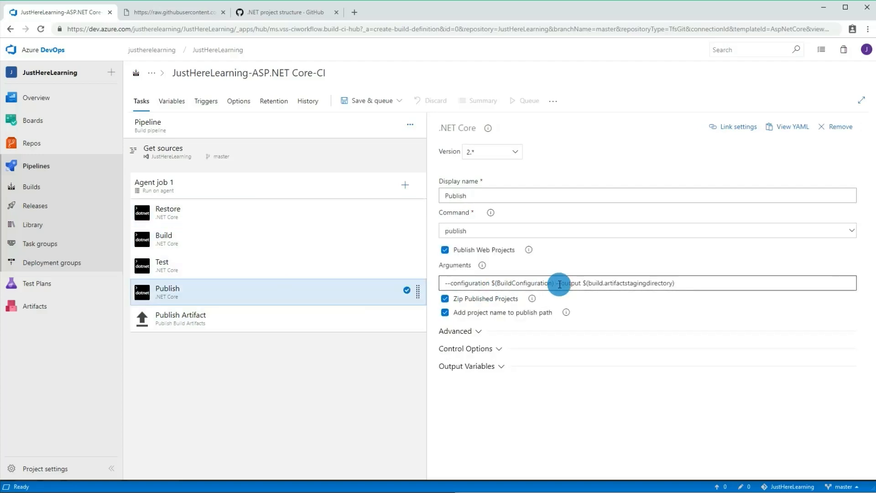
{"action": "left_click_drag", "start_coordinate": [556, 283], "coordinate": [583, 283]}
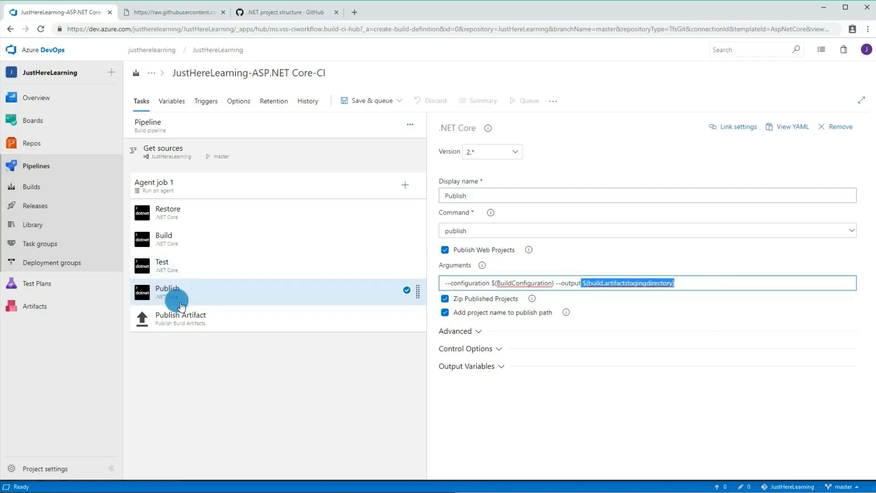
{"action": "left_click", "coordinate": [197, 318]}
{"action": "left_click", "coordinate": [458, 232]}
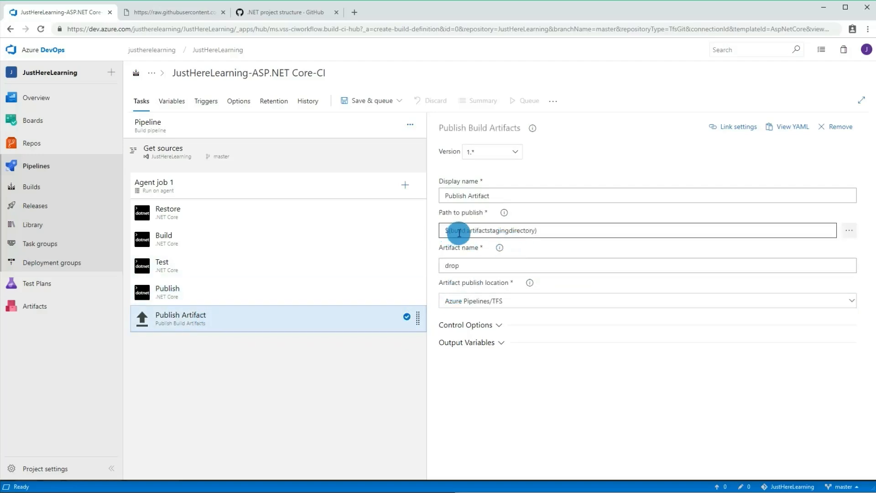
{"action": "left_click_drag", "start_coordinate": [555, 232], "coordinate": [446, 230]}
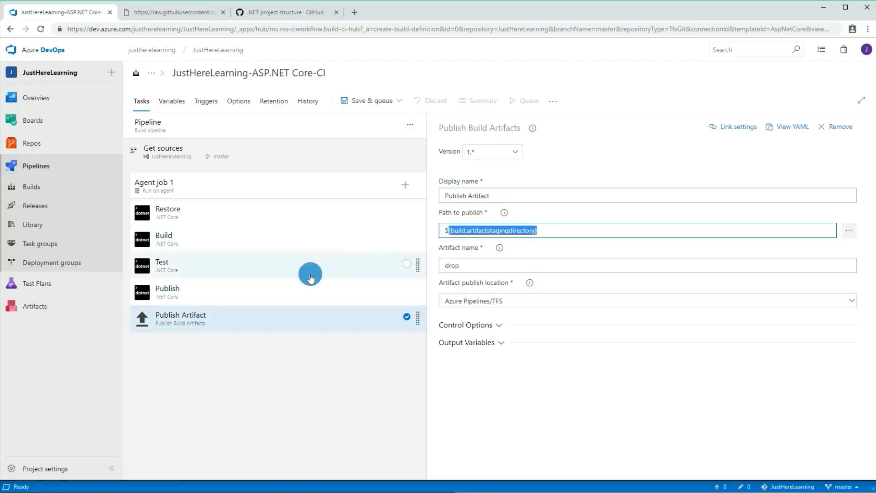
{"action": "left_click", "coordinate": [316, 296]}
{"action": "left_click_drag", "start_coordinate": [583, 283], "coordinate": [679, 283]}
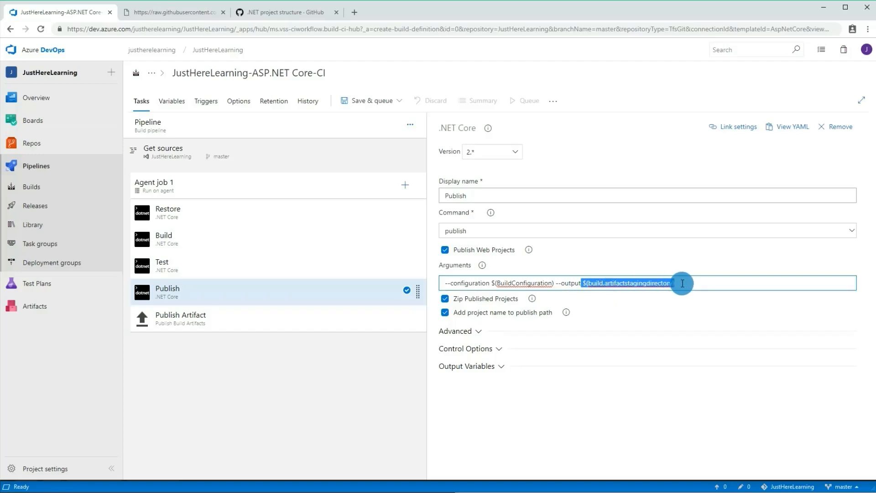
{"action": "left_click", "coordinate": [275, 315]}
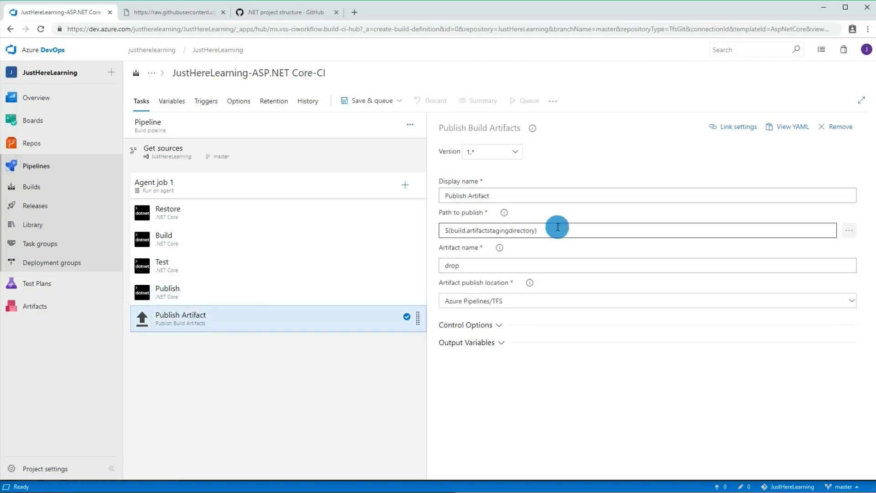
{"action": "left_click_drag", "start_coordinate": [557, 228], "coordinate": [455, 263]}
{"action": "left_click", "coordinate": [565, 281]}
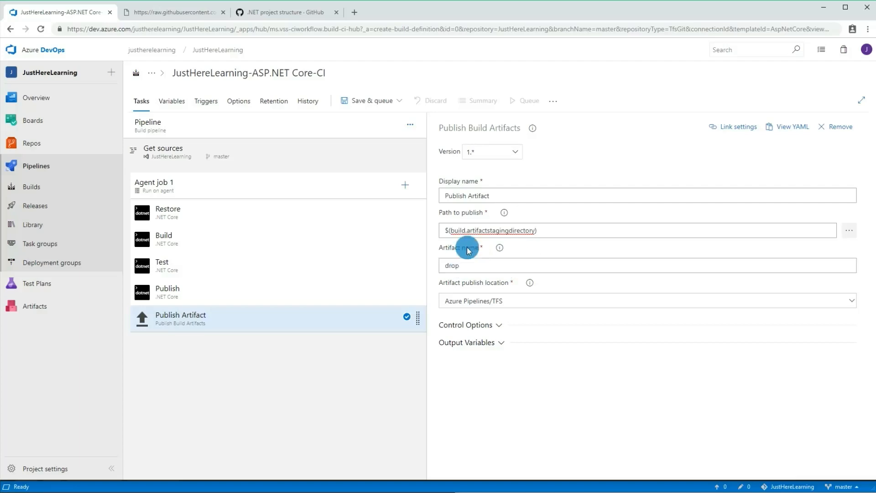
Save the build pipeline without queuing it and enable its continuous integration trigger for the JustHereLearning repository
{"action": "left_click", "coordinate": [370, 101]}
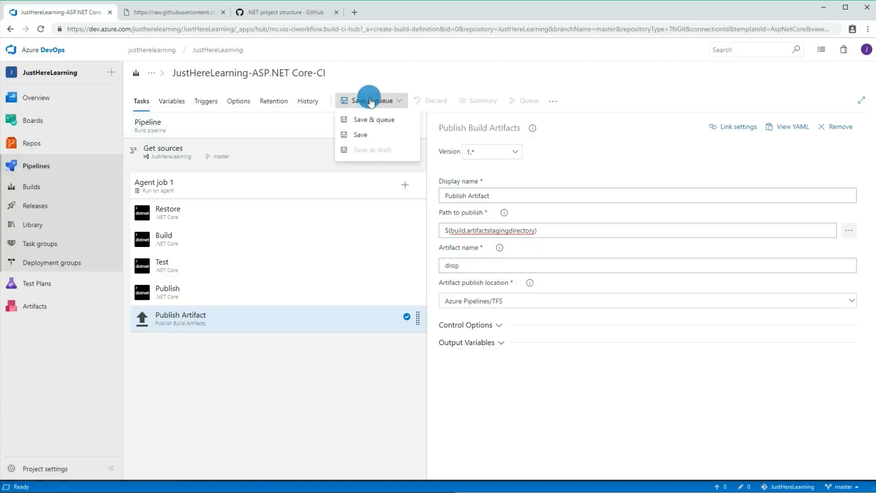
{"action": "left_click", "coordinate": [370, 135]}
{"action": "left_click", "coordinate": [479, 312]}
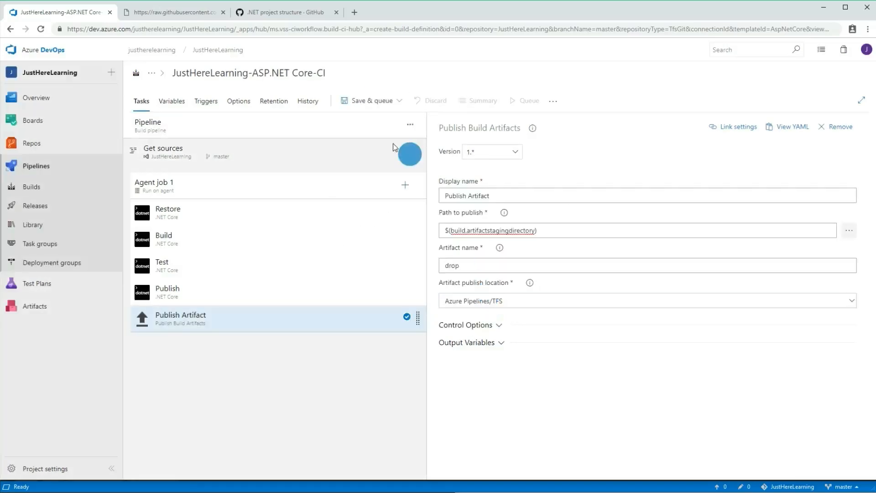
{"action": "left_click", "coordinate": [212, 105]}
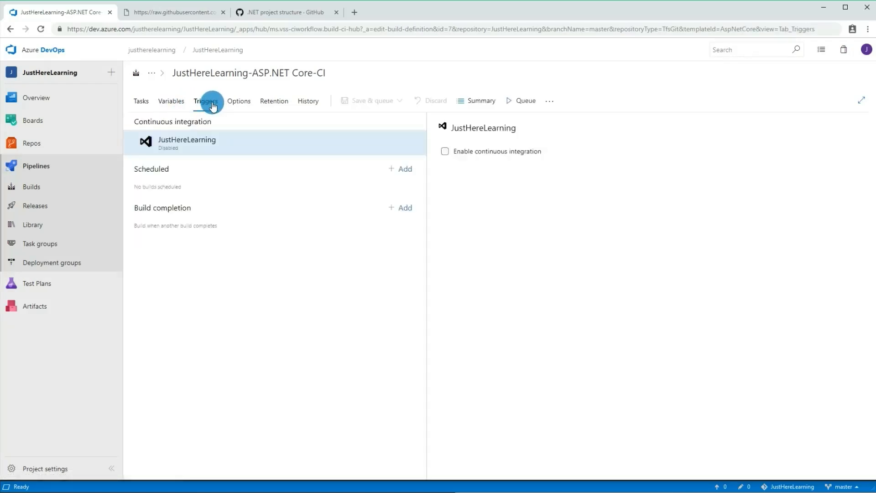
{"action": "left_click", "coordinate": [446, 152]}
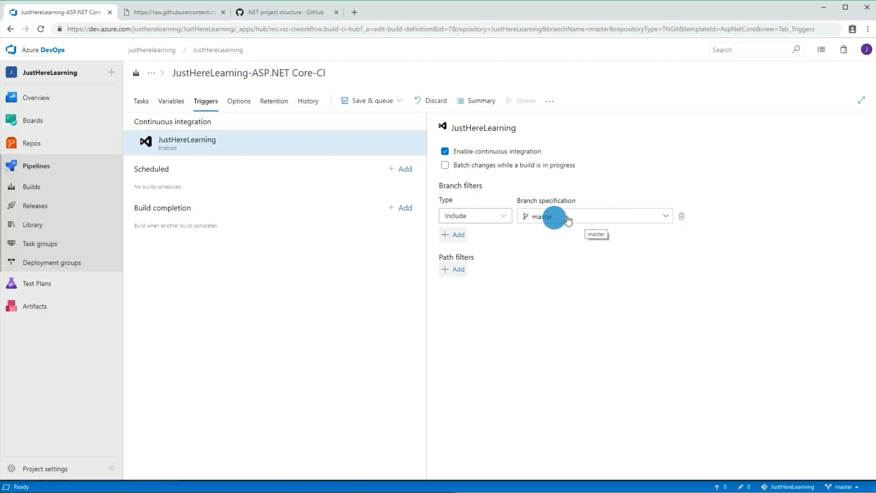
{"action": "left_click", "coordinate": [452, 270]}
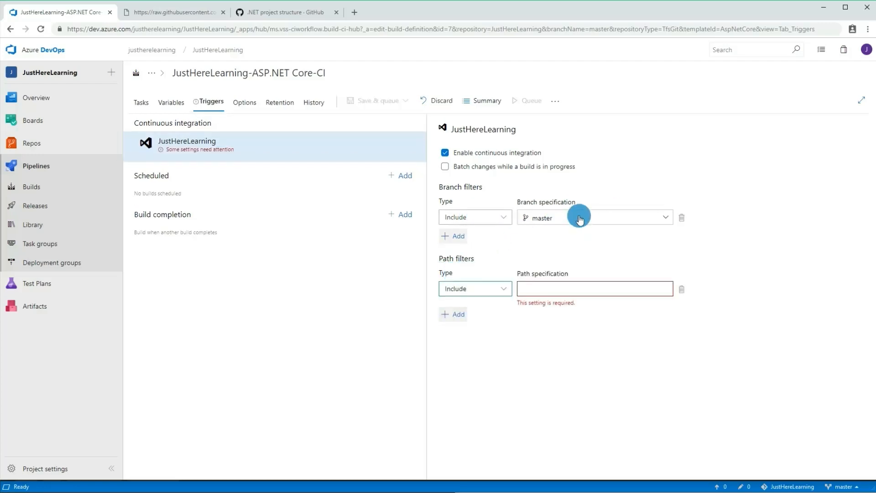
{"action": "left_click", "coordinate": [578, 215]}
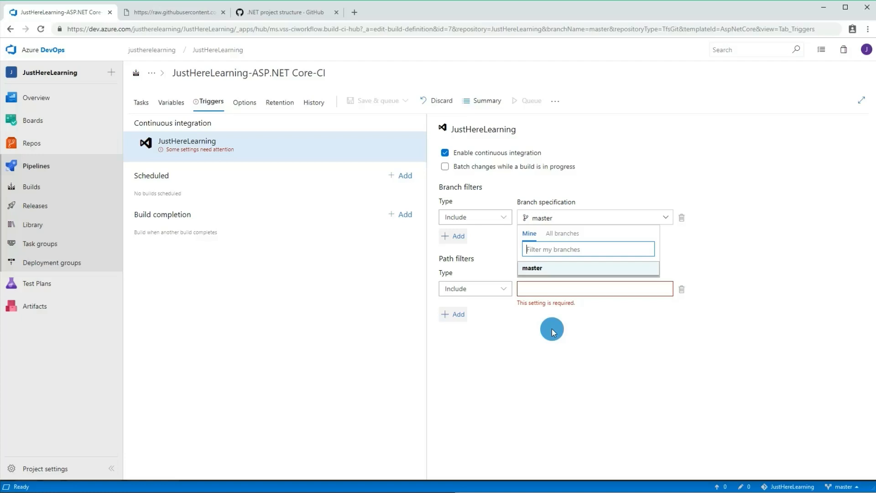
{"action": "left_click", "coordinate": [588, 336]}
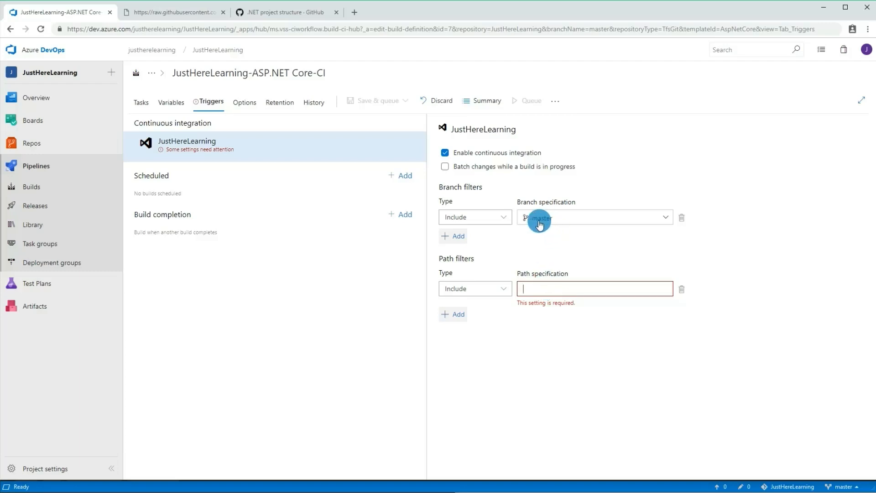
{"action": "left_click", "coordinate": [549, 293]}
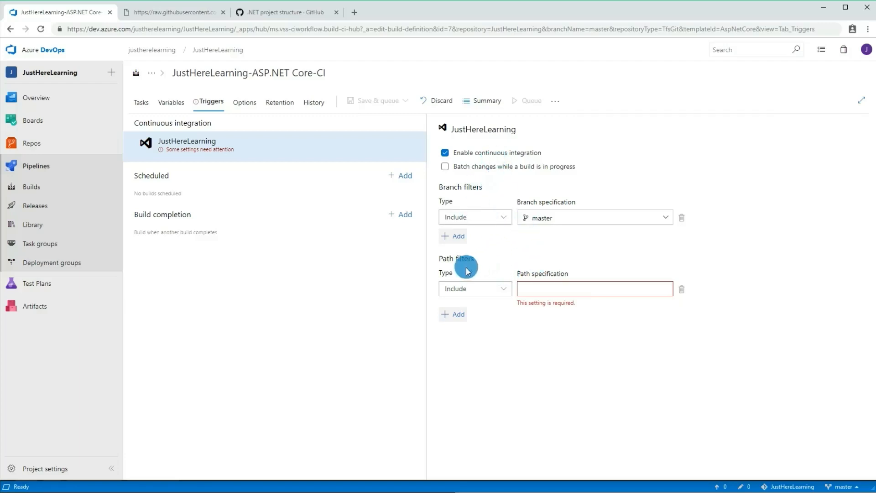
{"action": "left_click", "coordinate": [680, 290]}
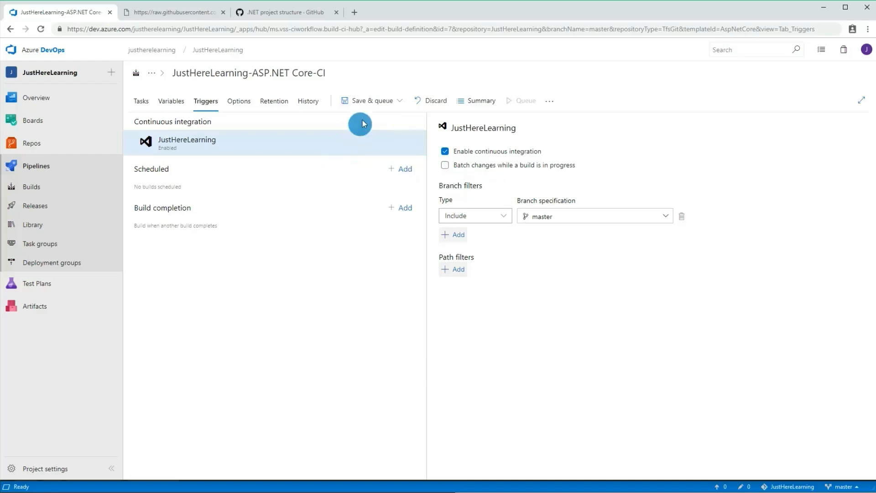
Save the build pipeline with its continuous integration trigger, without queuing it, and go to the project's builds
{"action": "left_click", "coordinate": [374, 101]}
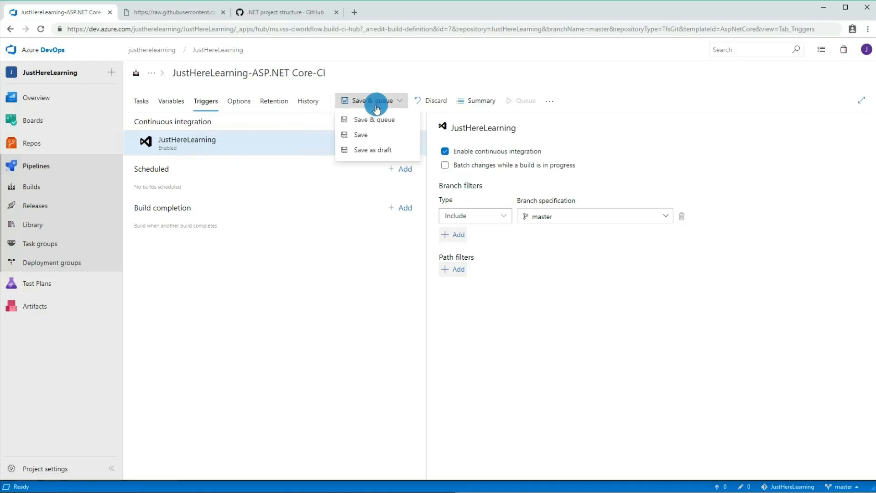
{"action": "left_click", "coordinate": [369, 135]}
{"action": "left_click", "coordinate": [493, 299]}
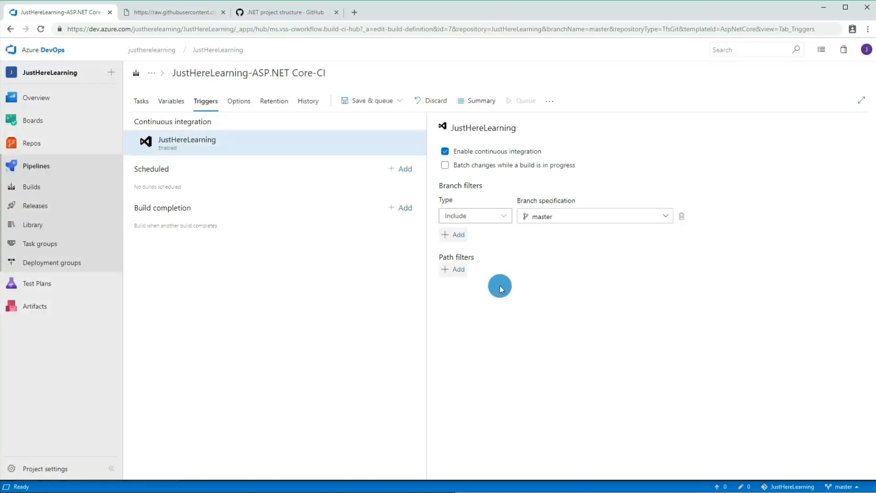
{"action": "left_click", "coordinate": [18, 196]}
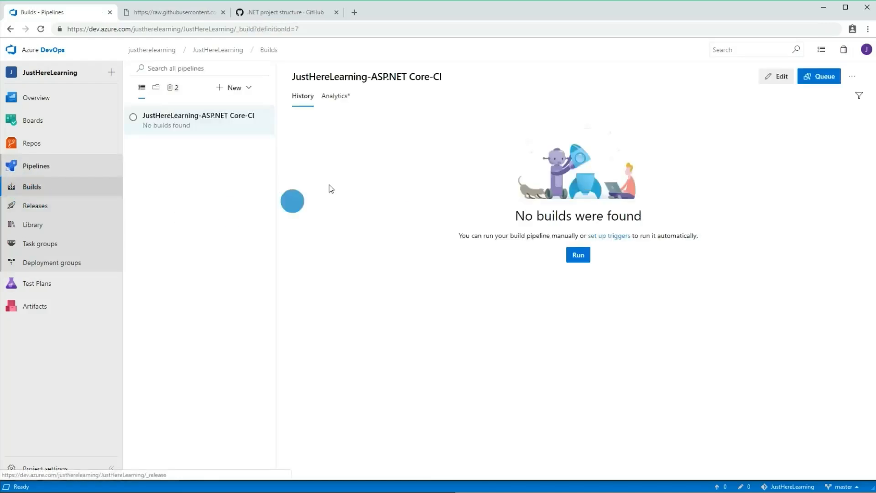
{"action": "left_click", "coordinate": [579, 258]}
{"action": "left_click", "coordinate": [837, 80]}
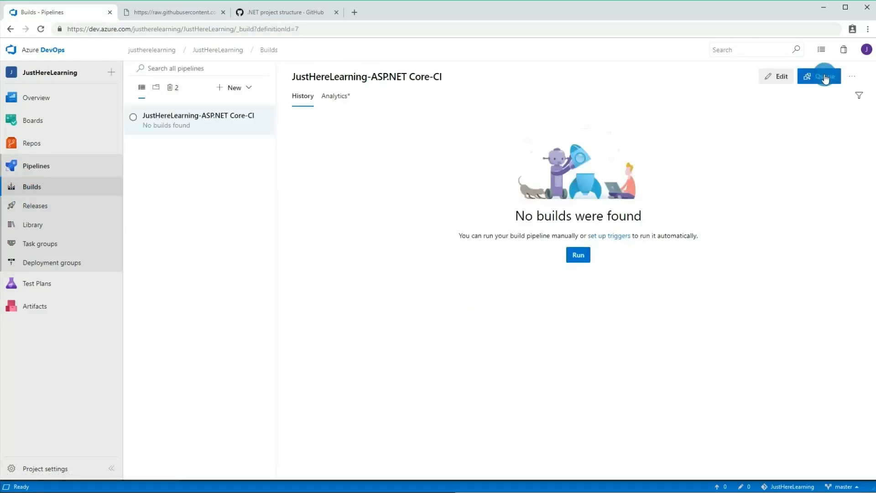
Create a new release pipeline whose first stage uses the Azure App Service deployment template
{"action": "left_click", "coordinate": [55, 205]}
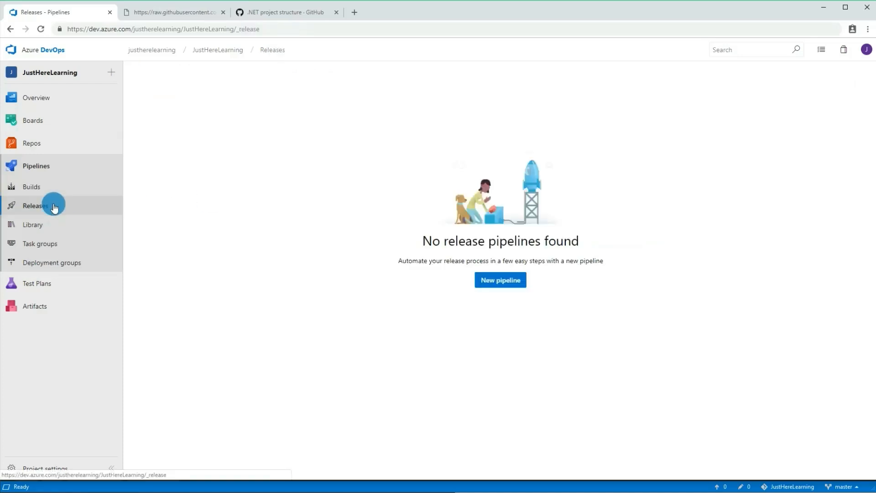
{"action": "left_click", "coordinate": [496, 280]}
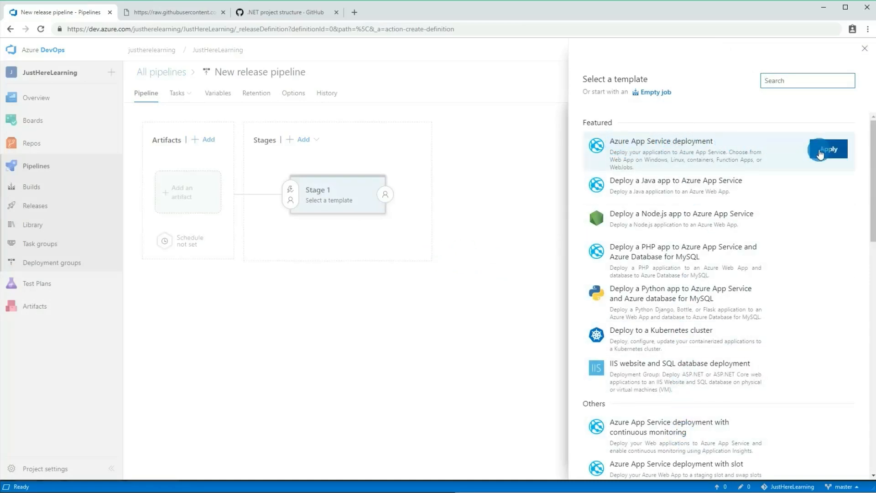
{"action": "left_click", "coordinate": [824, 151]}
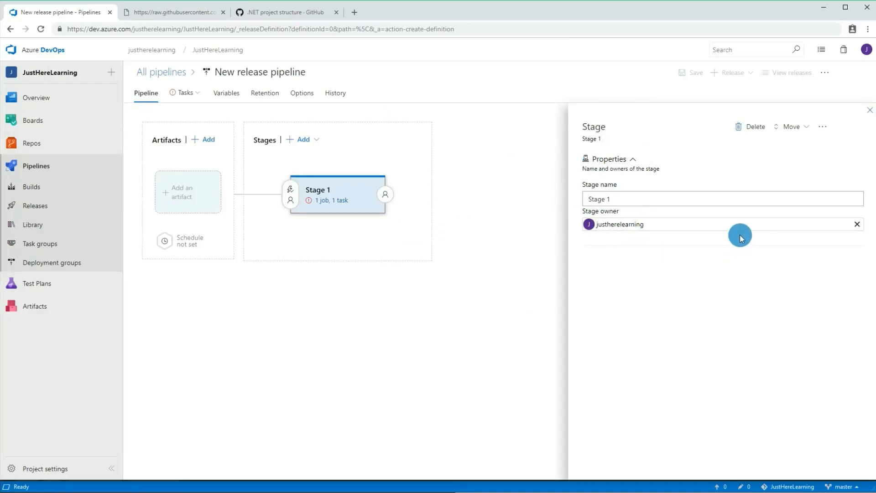
In Stage 1's deployment tasks, set the Azure subscription to the available Free Trial service connection
{"action": "left_click", "coordinate": [172, 94]}
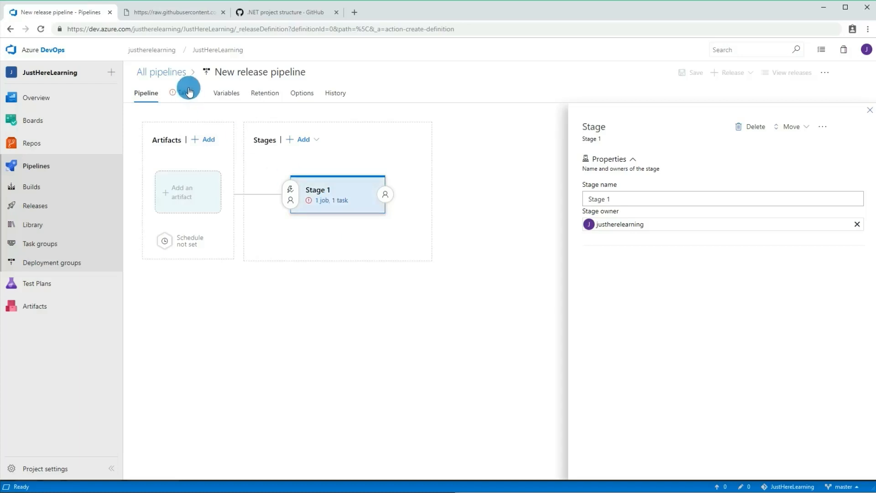
{"action": "mouse_move", "coordinate": [187, 92]}
{"action": "left_click", "coordinate": [340, 200]}
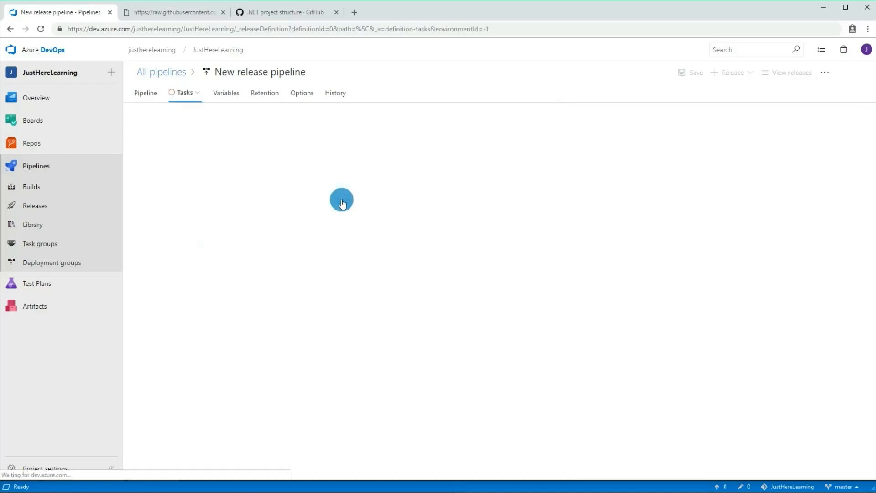
{"action": "left_click", "coordinate": [152, 95]}
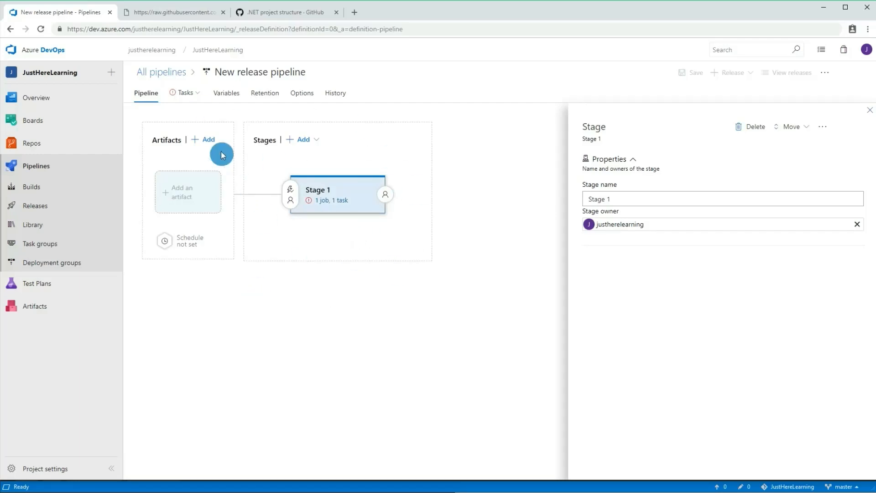
{"action": "left_click", "coordinate": [336, 200]}
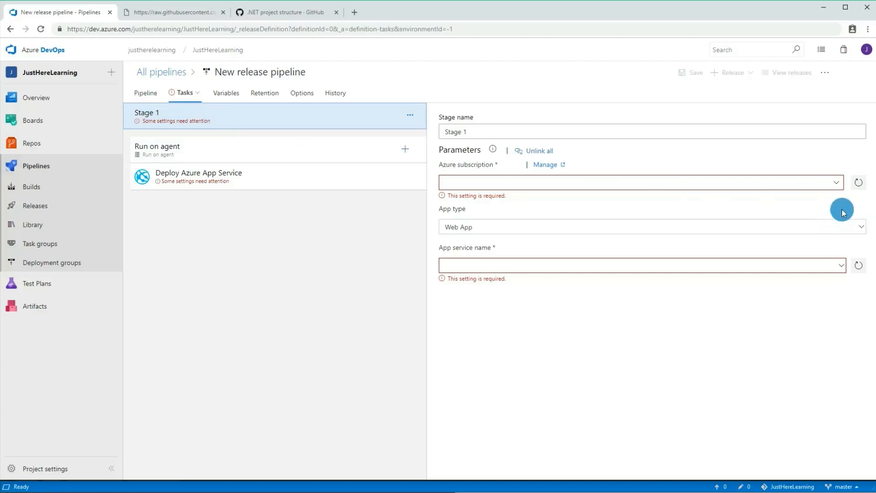
{"action": "left_click", "coordinate": [833, 181]}
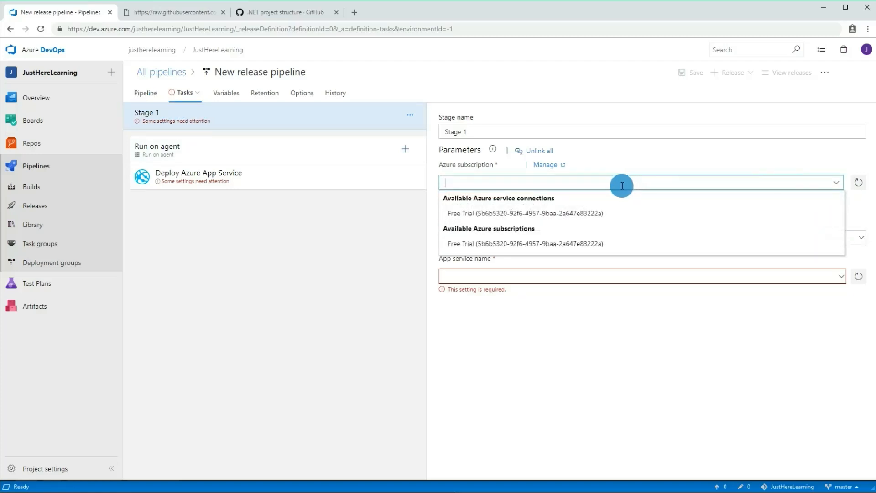
{"action": "left_click", "coordinate": [498, 247]}
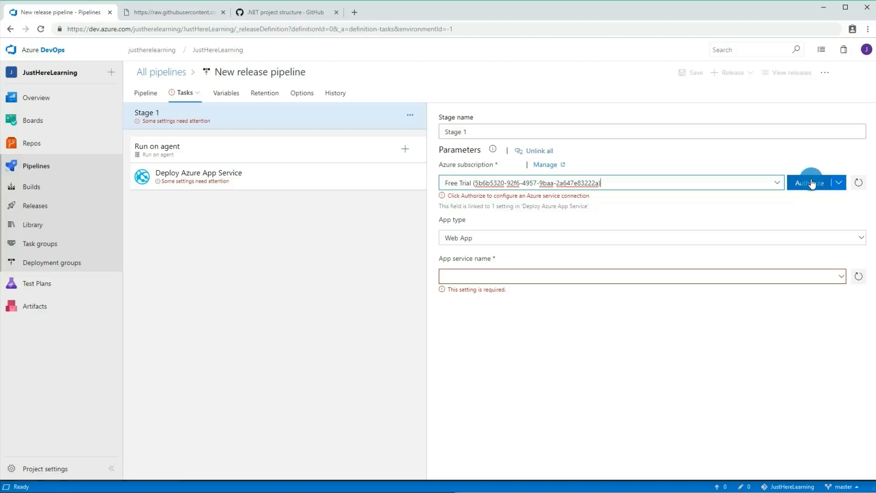
{"action": "left_click", "coordinate": [781, 184]}
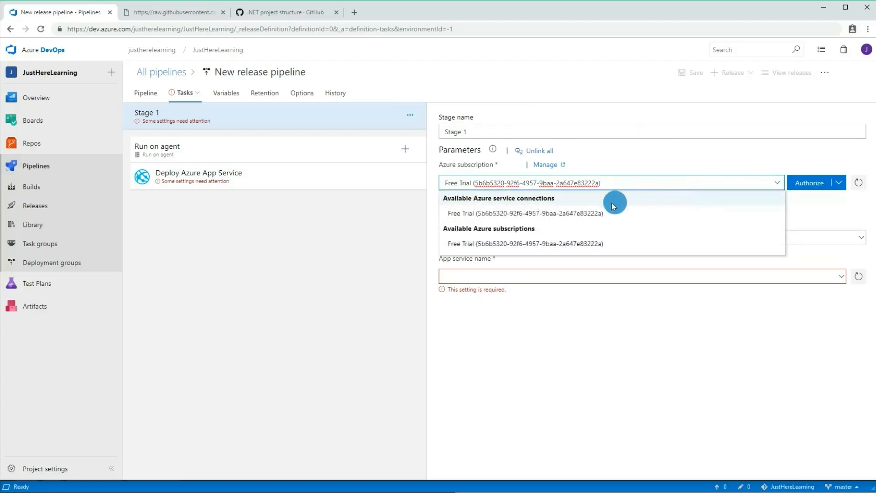
{"action": "left_click", "coordinate": [588, 211]}
{"action": "left_click", "coordinate": [858, 187]}
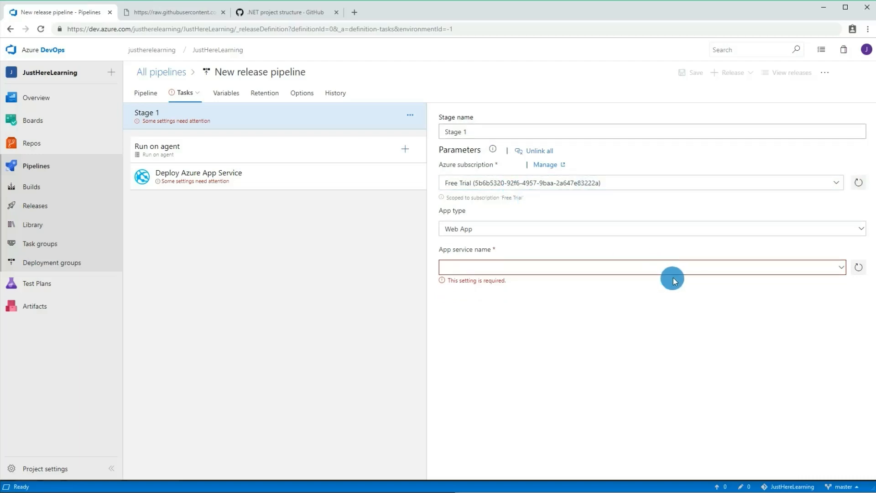
Refresh the list of app services and set Stage 1's app service name to JustHereLearningApp
{"action": "left_click", "coordinate": [859, 269]}
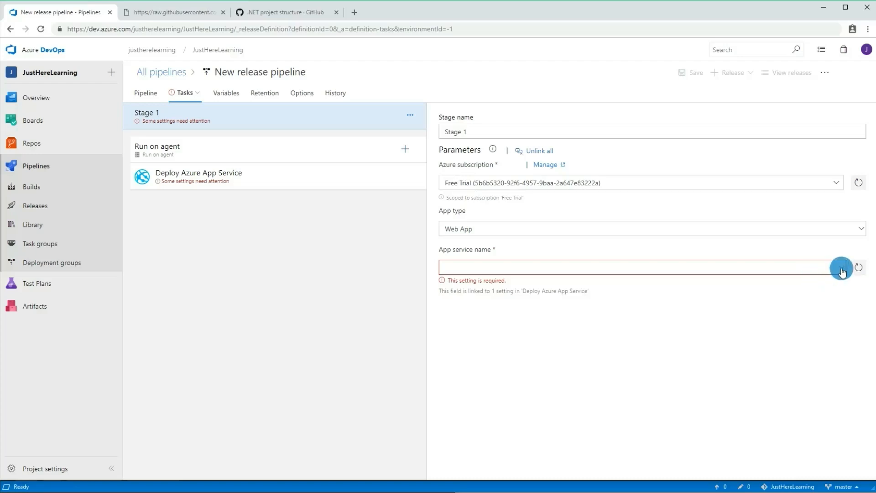
{"action": "left_click", "coordinate": [841, 268]}
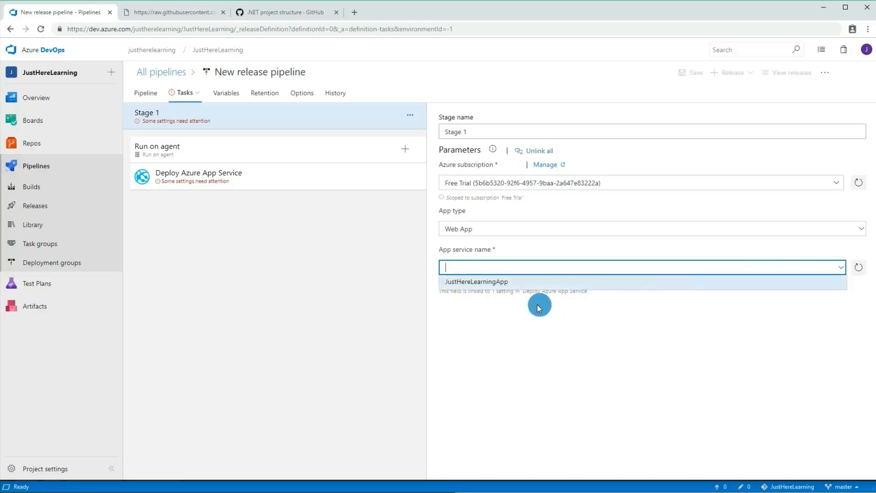
{"action": "left_click", "coordinate": [486, 290]}
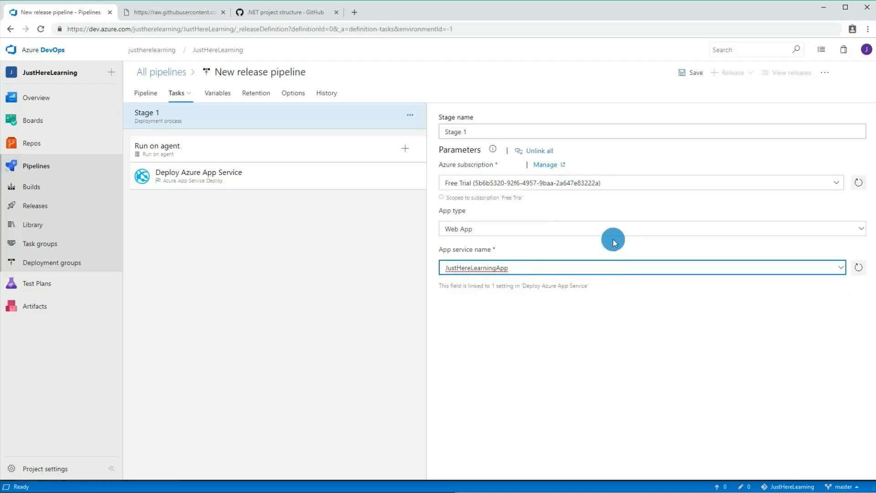
{"action": "left_click", "coordinate": [599, 338]}
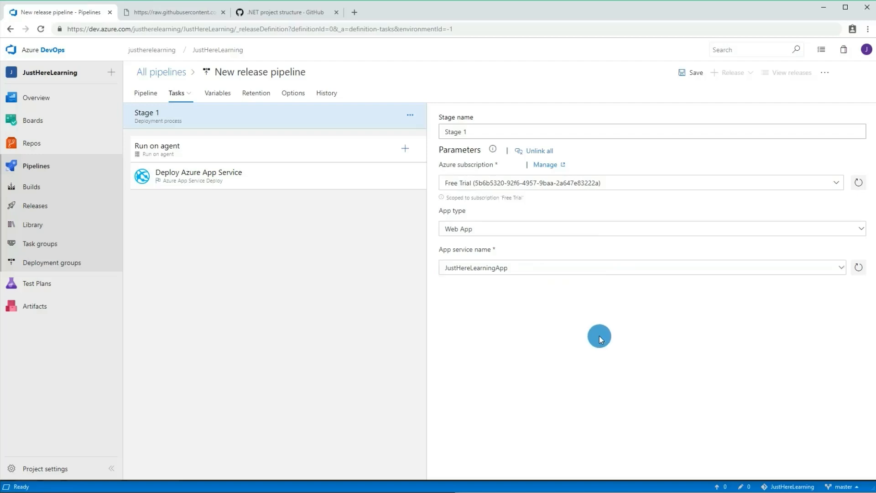
Examine the Deploy Azure App Service task's package path, file transform, additional deployment, post deployment, configuration, control and output variable settings
{"action": "left_click", "coordinate": [272, 179]}
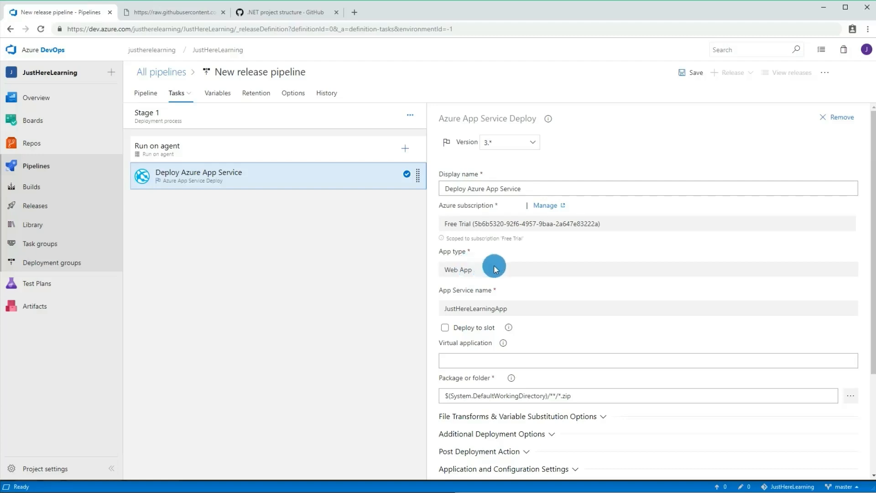
{"action": "scroll", "coordinate": [562, 253], "scroll_direction": "down", "scroll_amount": 3}
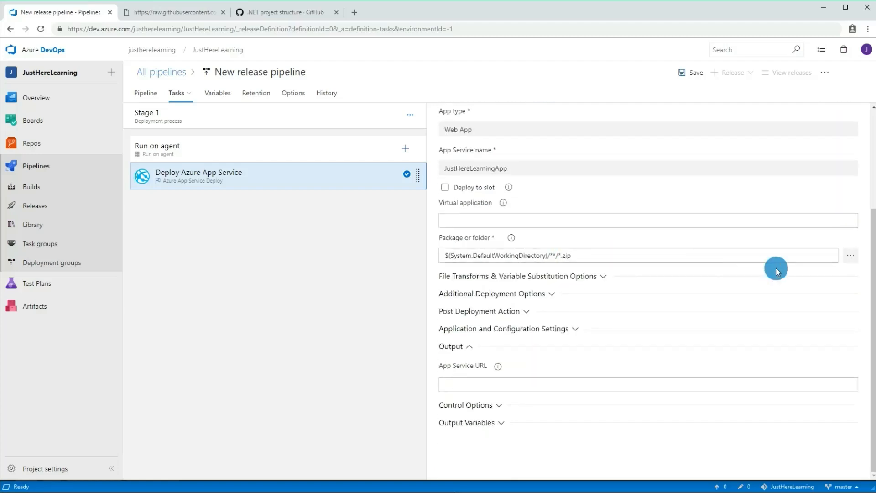
{"action": "left_click", "coordinate": [567, 279]}
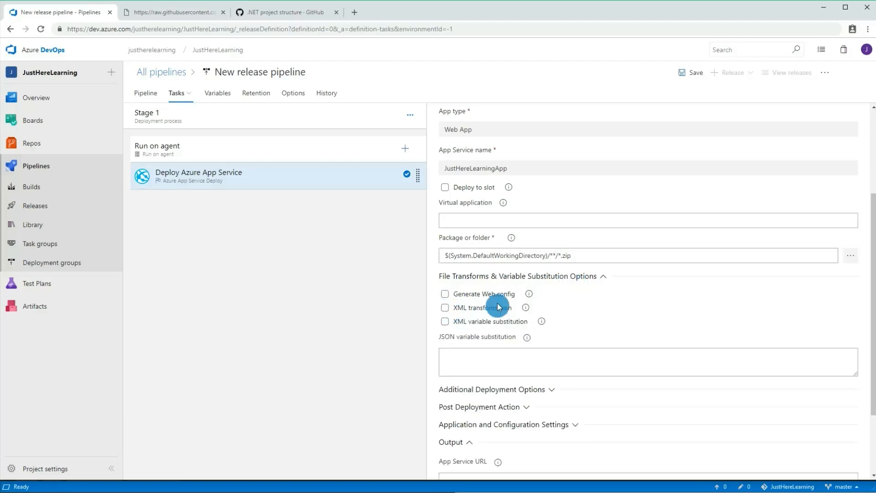
{"action": "left_click", "coordinate": [501, 278]}
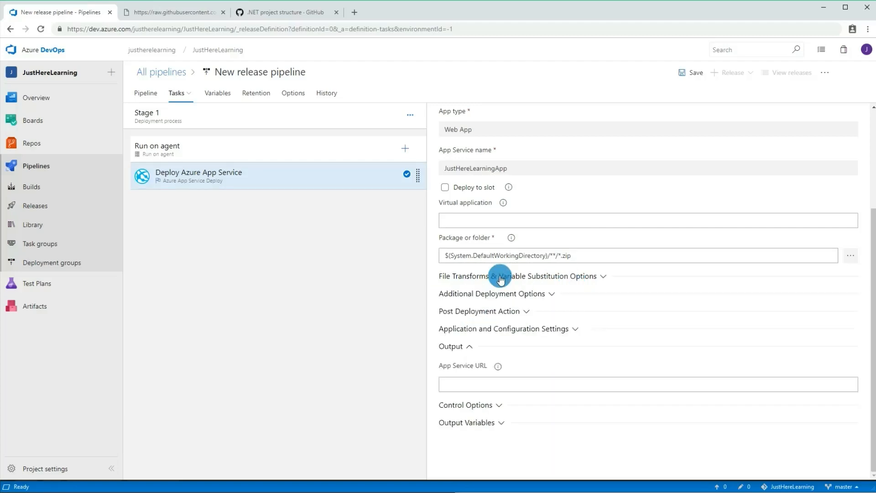
{"action": "left_click", "coordinate": [505, 294]}
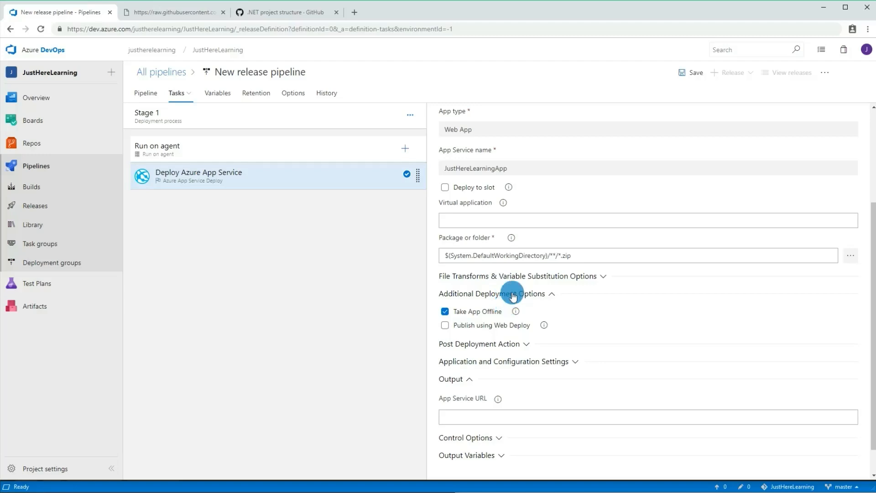
{"action": "left_click", "coordinate": [513, 295]}
{"action": "left_click", "coordinate": [500, 309]}
{"action": "left_click", "coordinate": [501, 310]}
{"action": "left_click", "coordinate": [510, 330]}
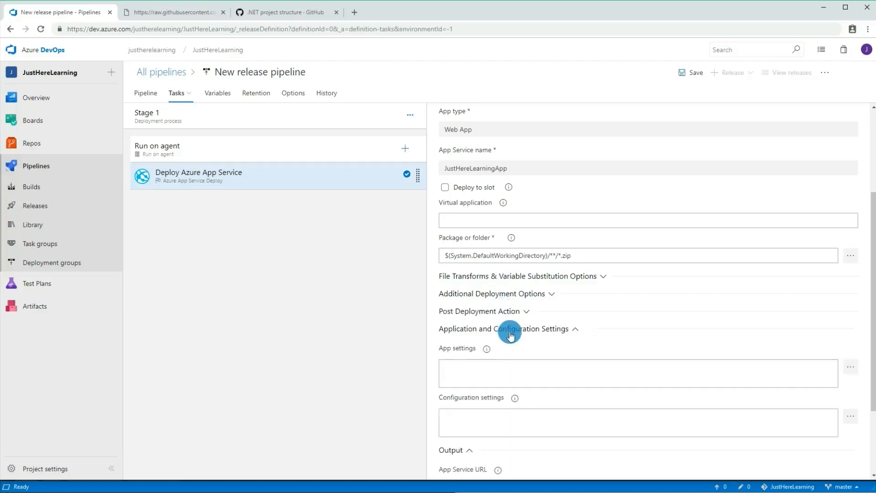
{"action": "left_click", "coordinate": [510, 333]}
{"action": "left_click", "coordinate": [466, 404]}
{"action": "scroll", "coordinate": [473, 391], "scroll_direction": "down", "scroll_amount": 3}
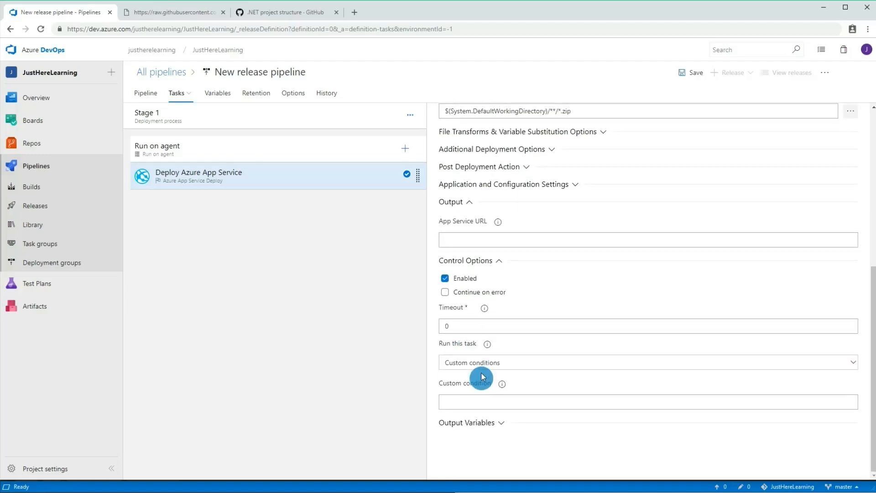
{"action": "left_click", "coordinate": [479, 260]}
{"action": "left_click", "coordinate": [467, 424]}
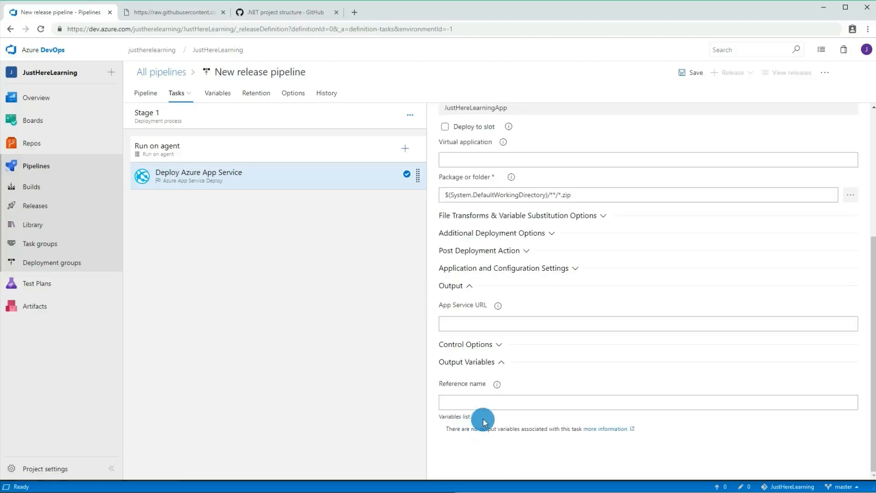
{"action": "left_click", "coordinate": [485, 360]}
{"action": "left_click", "coordinate": [485, 276]}
{"action": "scroll", "coordinate": [494, 268], "scroll_direction": "down", "scroll_amount": 2}
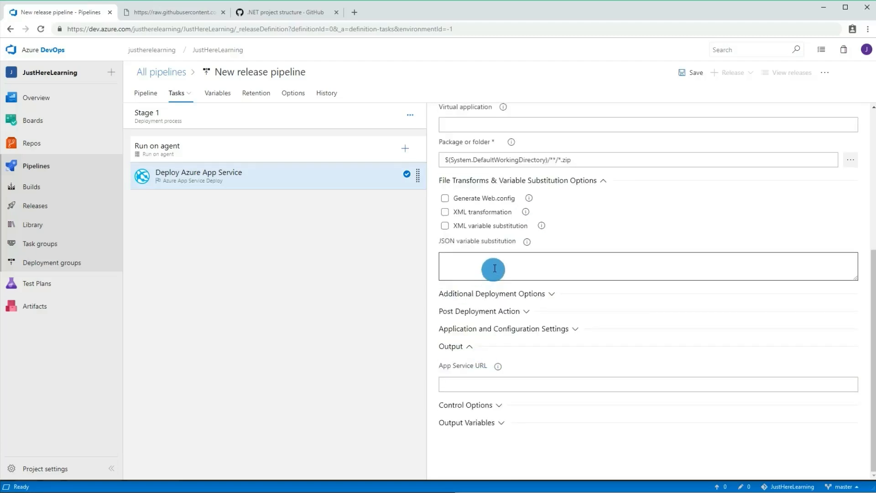
{"action": "left_click", "coordinate": [497, 180]}
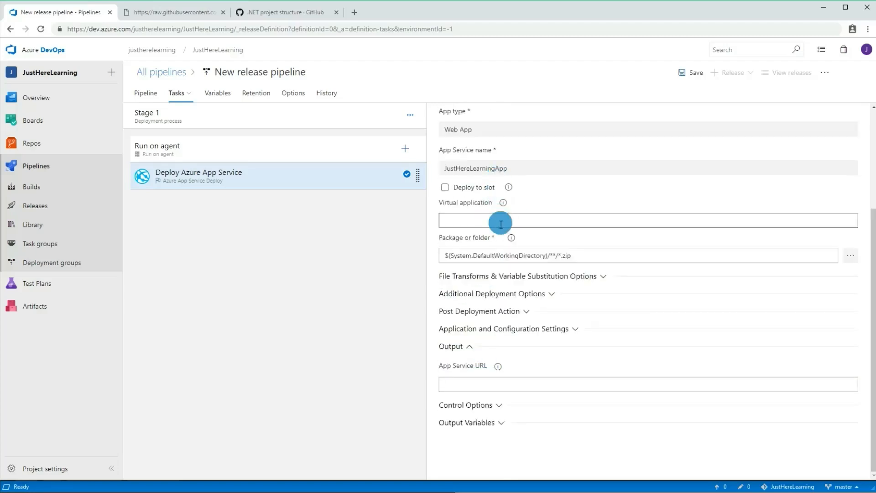
In the deploy task's additional deployment options, enable Publish using Web Deploy and Remove additional files at destination
{"action": "left_click", "coordinate": [499, 294]}
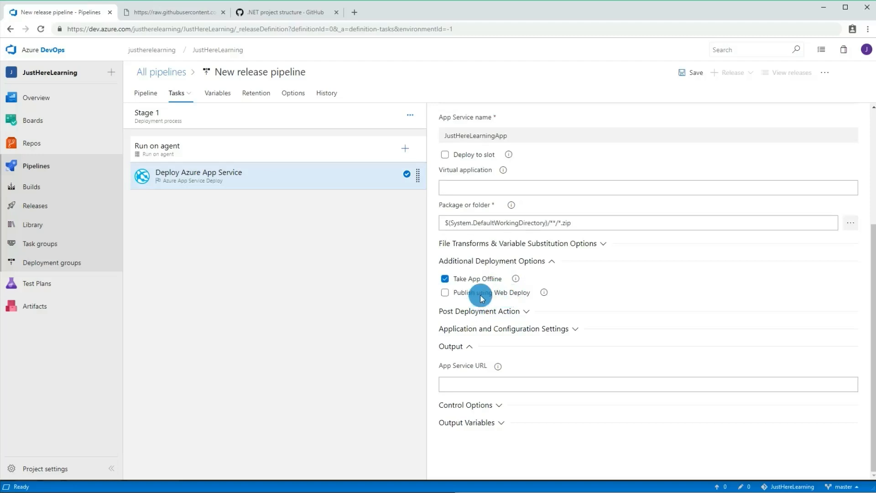
{"action": "left_click", "coordinate": [498, 309]}
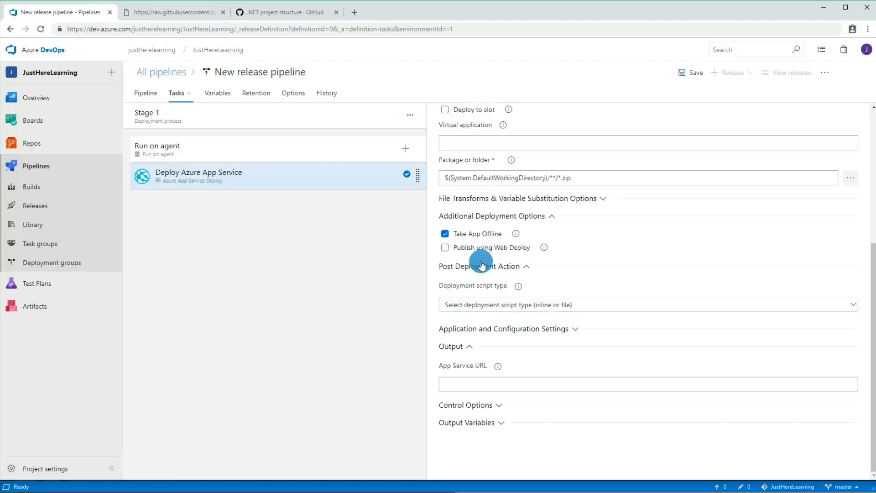
{"action": "left_click", "coordinate": [478, 266]}
{"action": "left_click", "coordinate": [472, 293]}
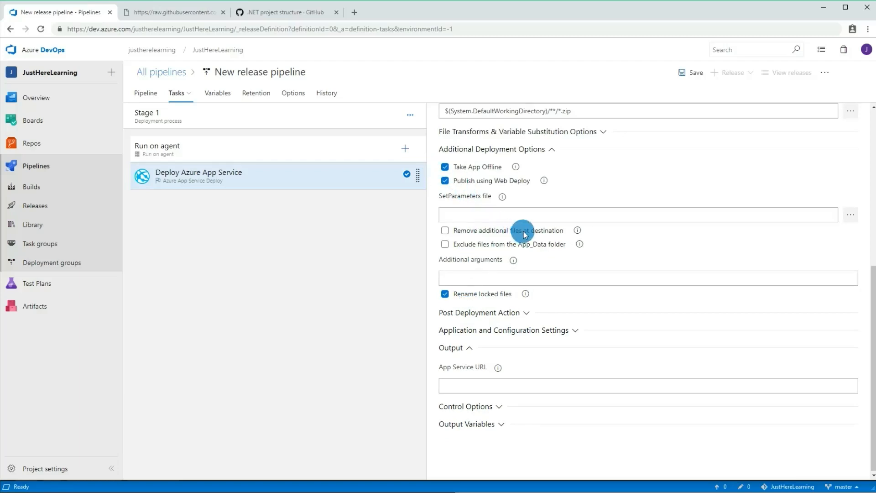
{"action": "left_click", "coordinate": [445, 230]}
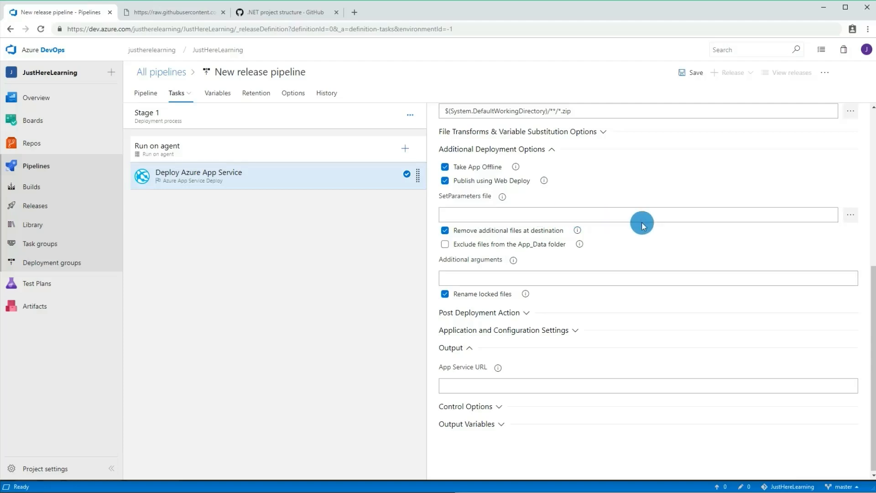
{"action": "scroll", "coordinate": [623, 207], "scroll_direction": "up", "scroll_amount": 6}
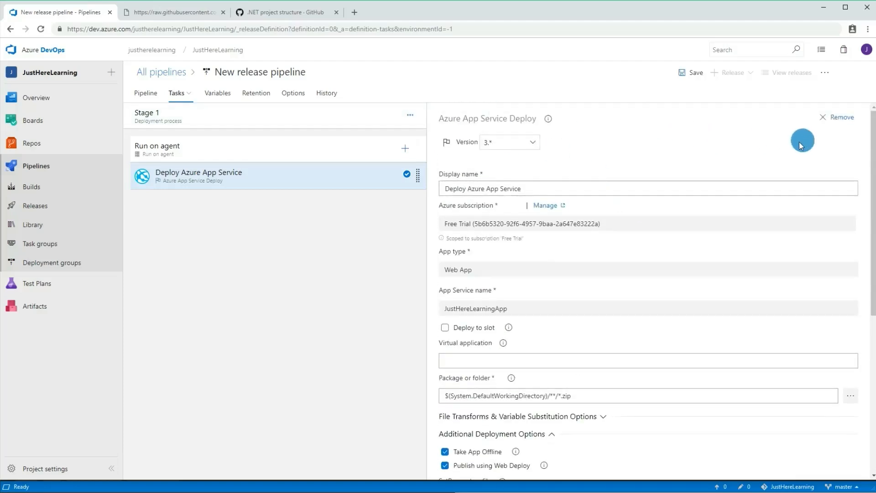
{"action": "scroll", "coordinate": [565, 289], "scroll_direction": "down", "scroll_amount": 6}
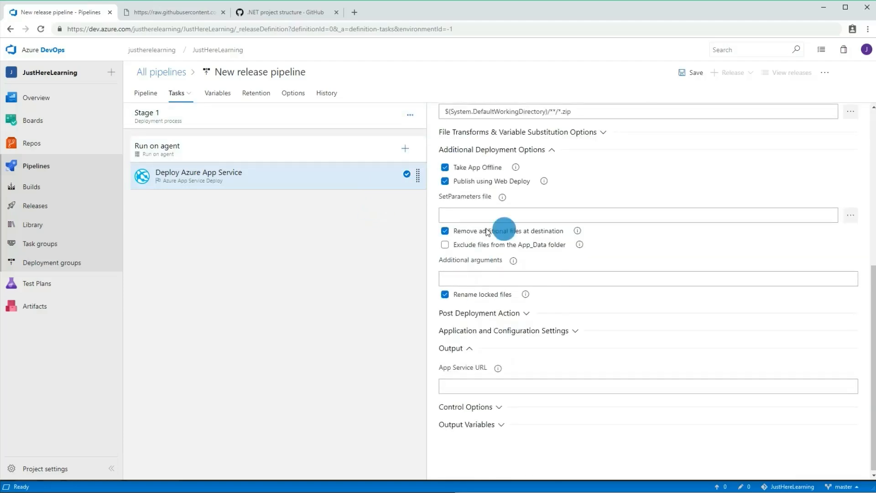
Search the tasks that can be added to Stage 1's agent job for "smoke test"
{"action": "scroll", "coordinate": [539, 251], "scroll_direction": "up", "scroll_amount": 6}
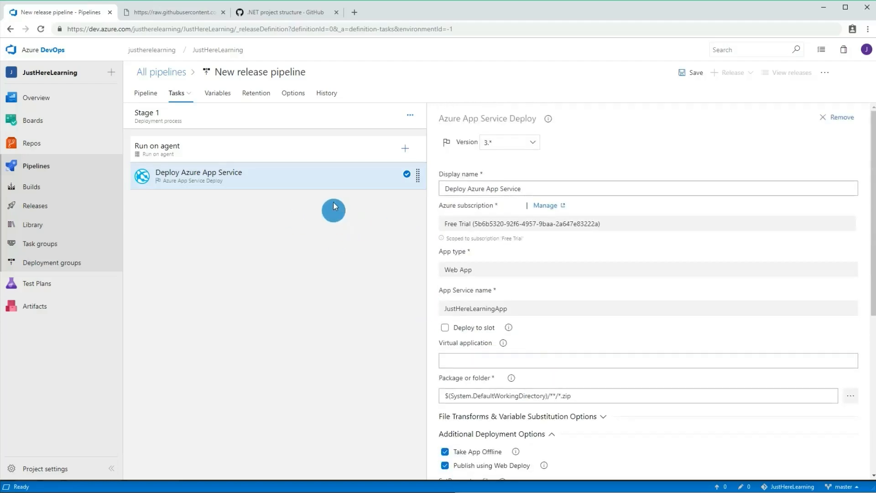
{"action": "left_click", "coordinate": [405, 148]}
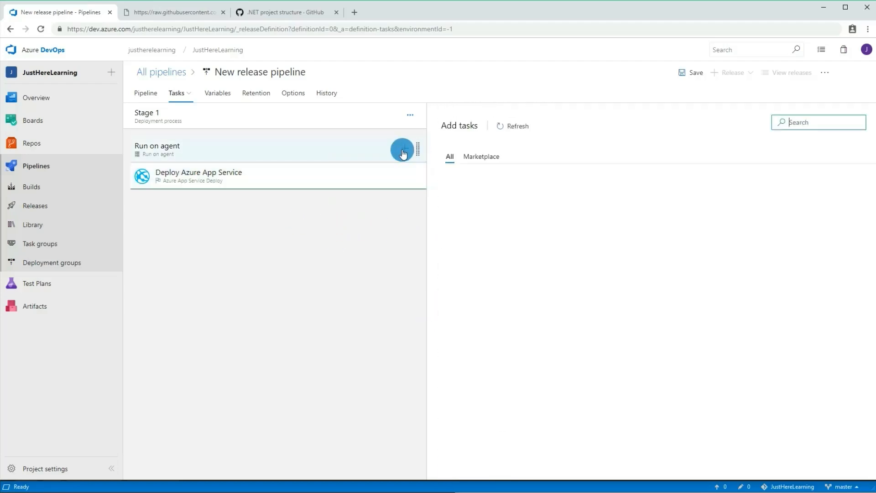
{"action": "left_click", "coordinate": [842, 123]}
{"action": "type", "text": "smoke"}
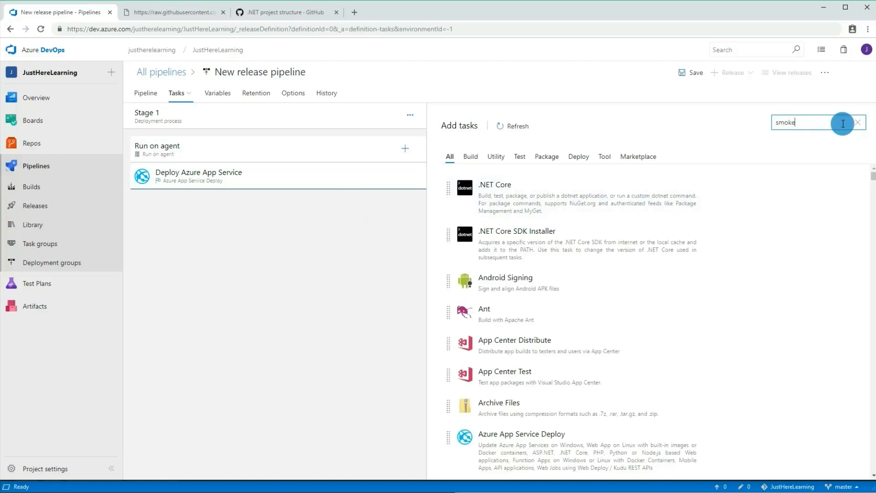
{"action": "type", "text": " test"}
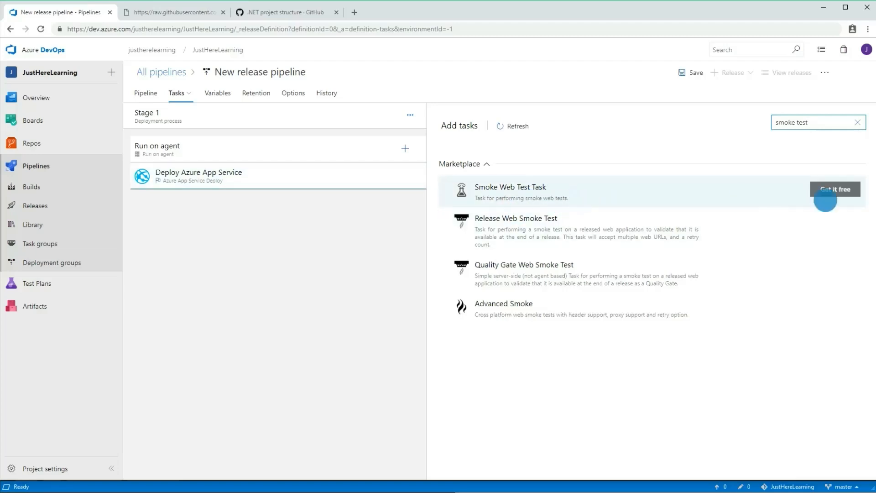
Find "azure app service" tasks, add Azure App Service Manage to Stage 1's agent job, and view its available actions
{"action": "left_click", "coordinate": [292, 181]}
{"action": "left_click", "coordinate": [405, 149]}
{"action": "left_click", "coordinate": [852, 122]}
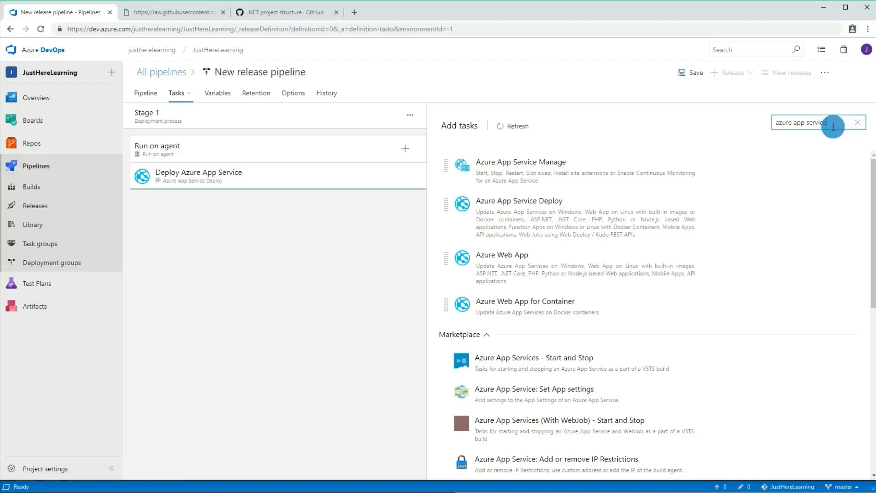
{"action": "left_click", "coordinate": [829, 166]}
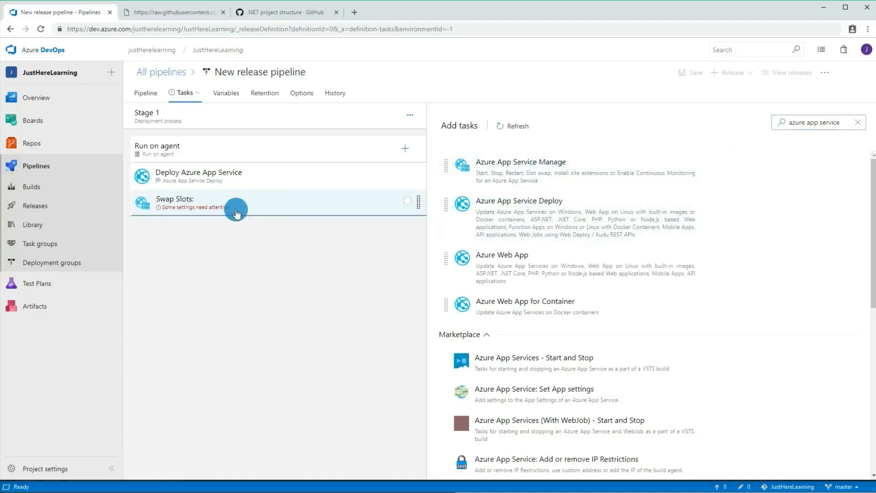
{"action": "left_click", "coordinate": [236, 212]}
{"action": "left_click", "coordinate": [578, 267]}
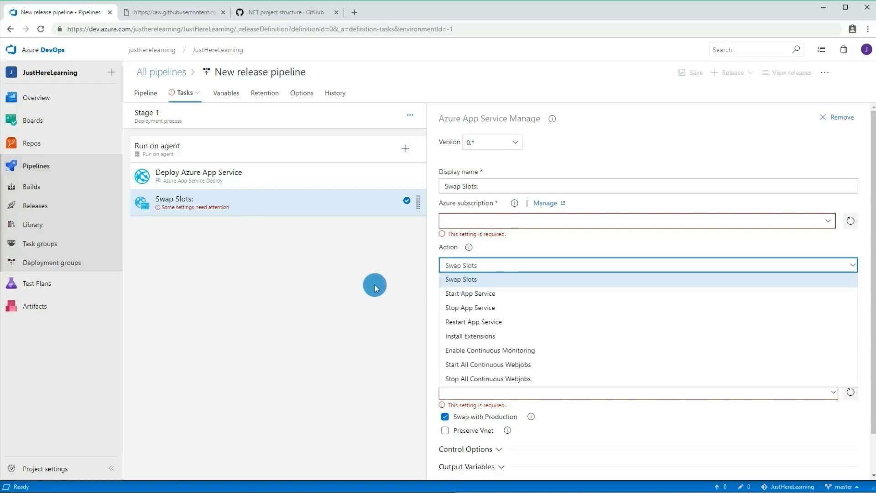
Remove the Swap Slots task from Stage 1's agent job
{"action": "left_click", "coordinate": [375, 287]}
{"action": "right_click", "coordinate": [359, 206]}
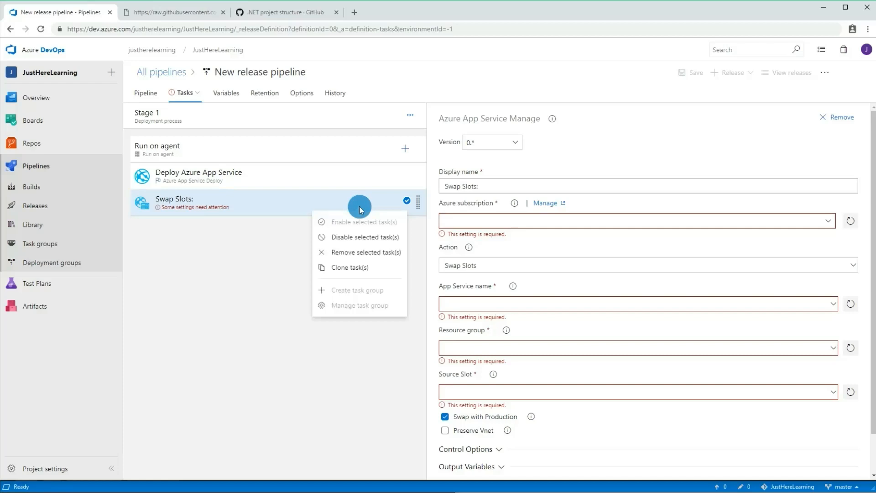
{"action": "left_click", "coordinate": [386, 254]}
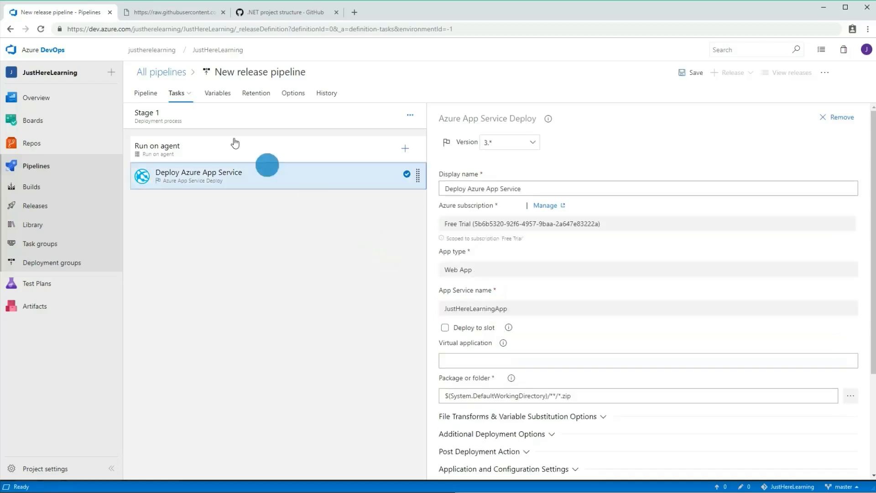
Add a build artifact to the release pipeline with JustHereLearning-ASP.NET Core-CI as its source build pipeline
{"action": "left_click", "coordinate": [146, 93]}
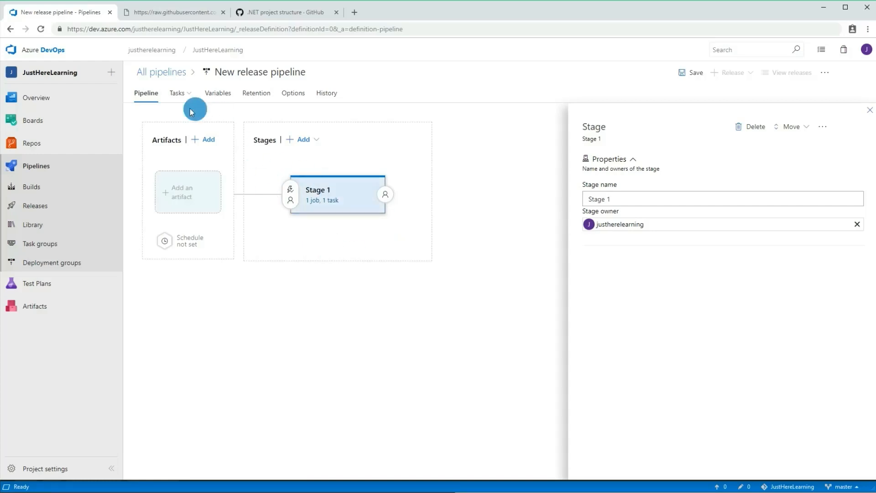
{"action": "left_click", "coordinate": [201, 191]}
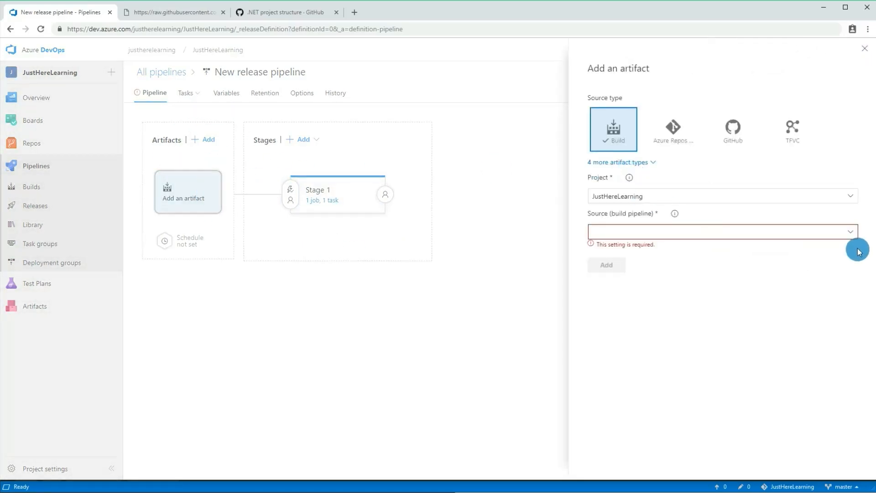
{"action": "left_click", "coordinate": [851, 232]}
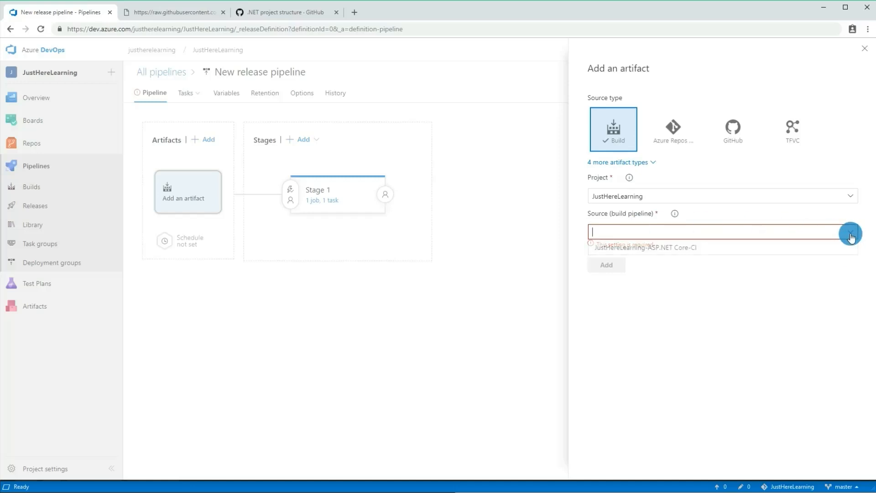
{"action": "left_click", "coordinate": [719, 247]}
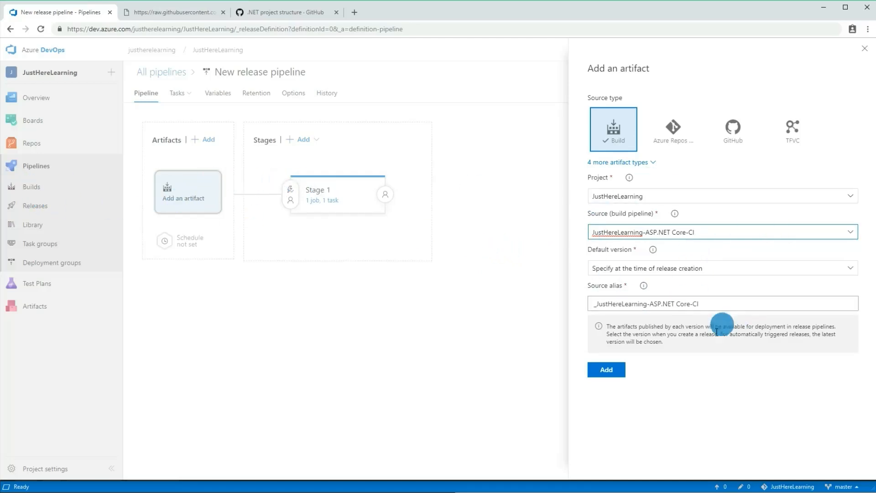
{"action": "left_click", "coordinate": [608, 370]}
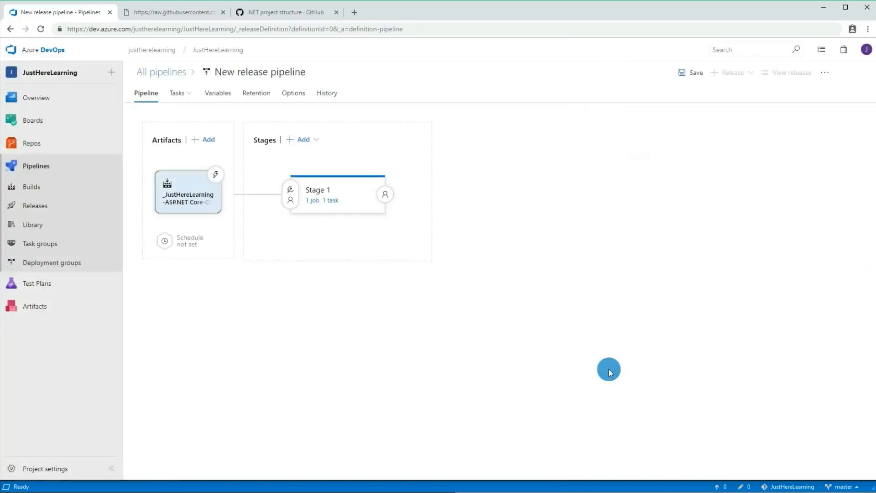
Enable the build artifact's continuous deployment trigger and add an Include build branch filter, checking its branch and type choices
{"action": "left_click", "coordinate": [216, 176]}
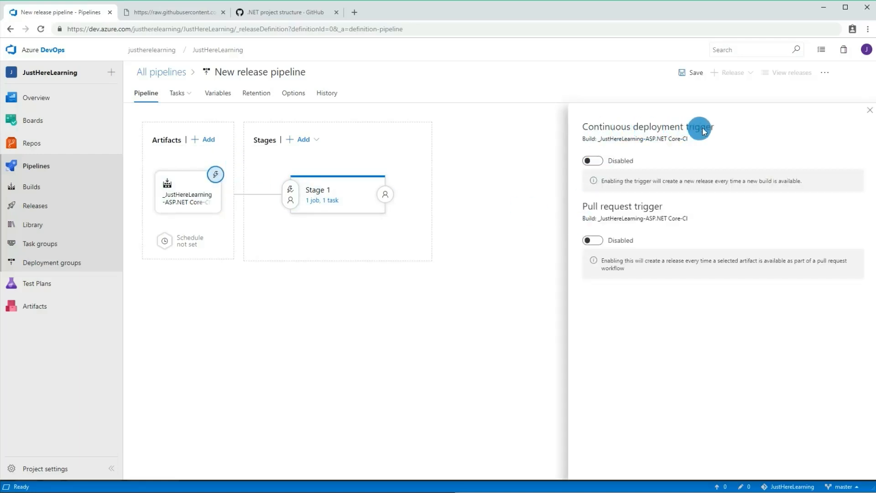
{"action": "left_click", "coordinate": [591, 162]}
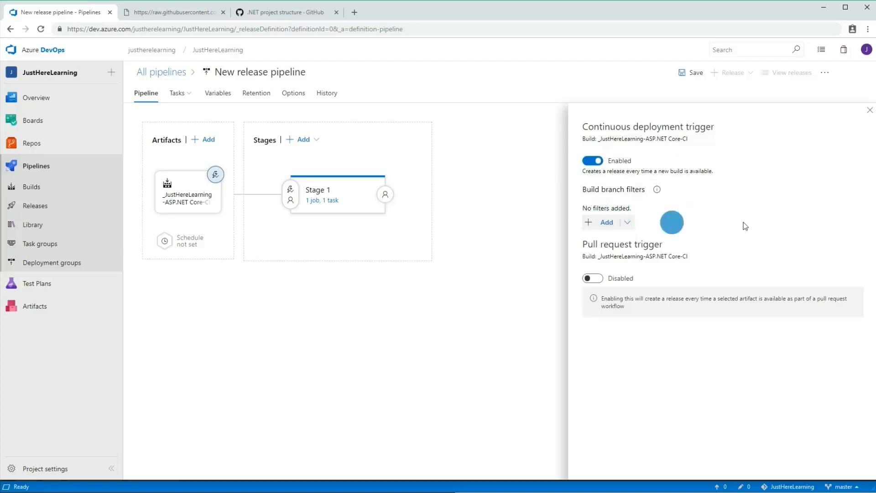
{"action": "left_click", "coordinate": [615, 223]}
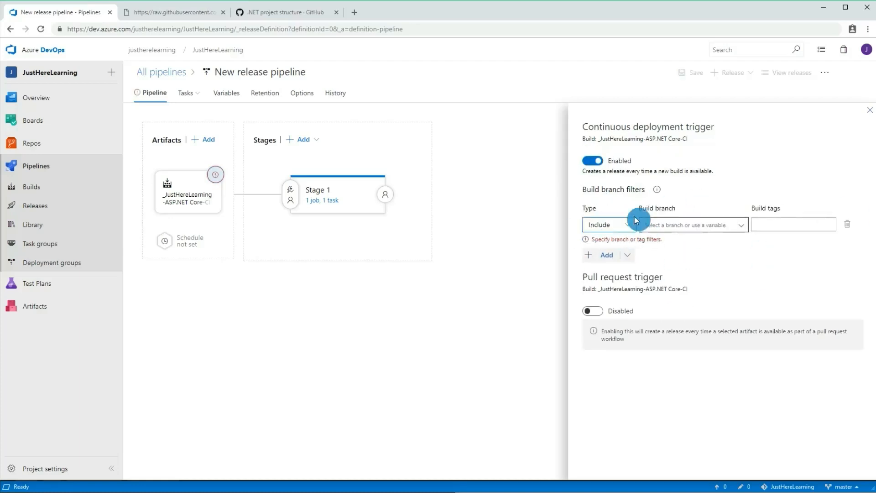
{"action": "left_click", "coordinate": [739, 224]}
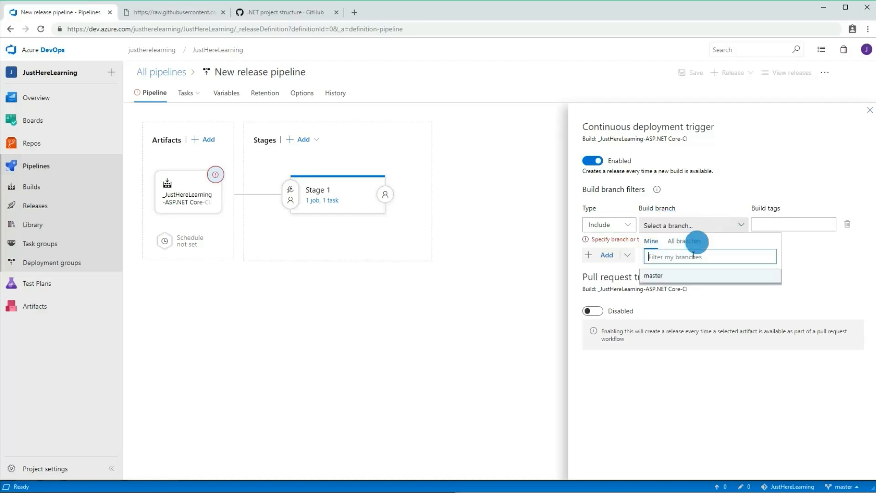
{"action": "left_click", "coordinate": [620, 224]}
{"action": "left_click", "coordinate": [624, 225]}
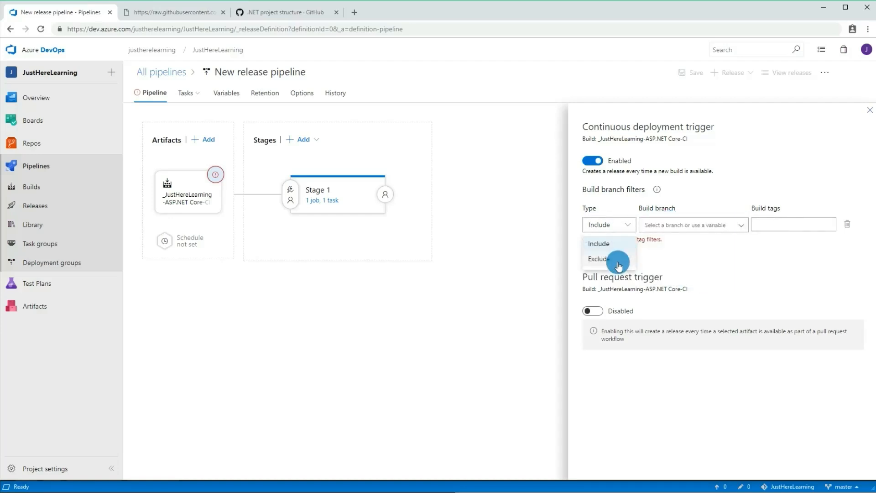
{"action": "left_click", "coordinate": [734, 253]}
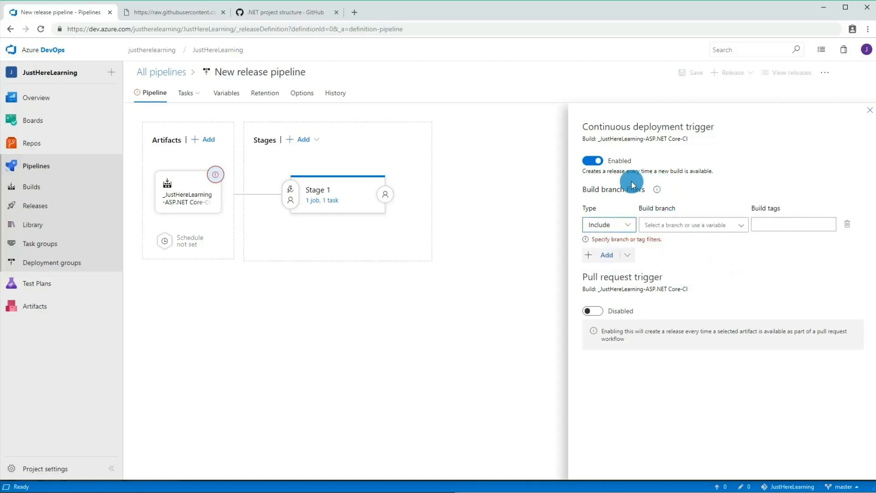
Disable the continuous deployment trigger, then switch the pull request trigger on to view its options and back off
{"action": "left_click", "coordinate": [595, 163]}
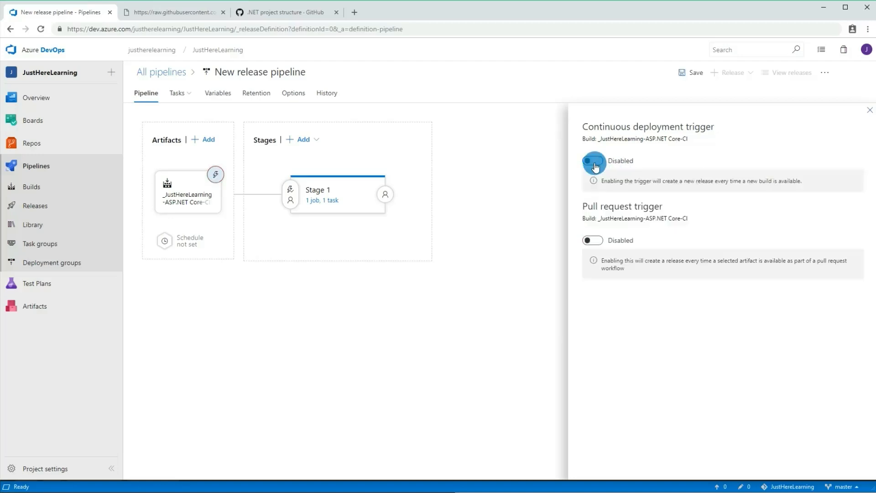
{"action": "left_click", "coordinate": [592, 240]}
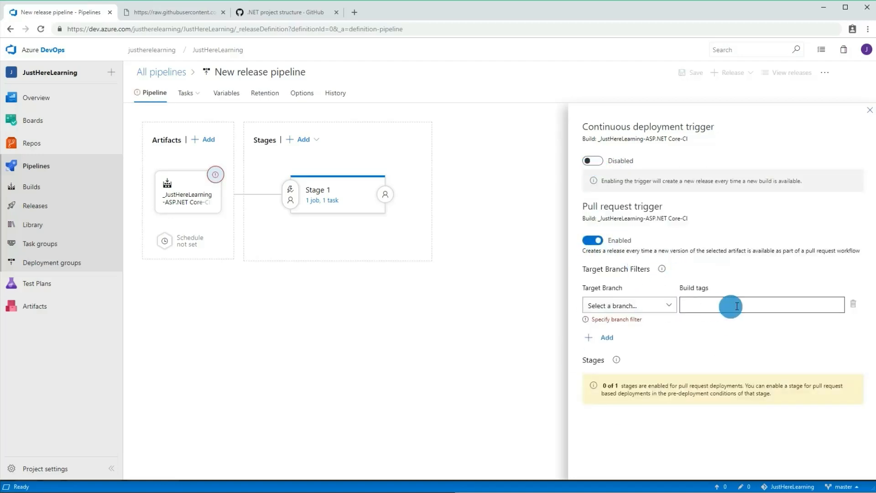
{"action": "left_click", "coordinate": [592, 240]}
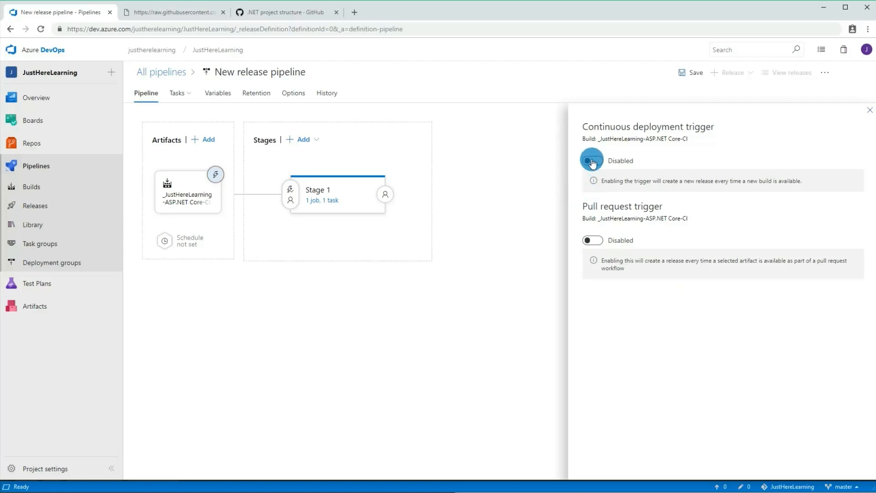
Enable the continuous deployment trigger again and set its Include filter's build branch to master
{"action": "left_click", "coordinate": [592, 161]}
{"action": "left_click", "coordinate": [669, 229]}
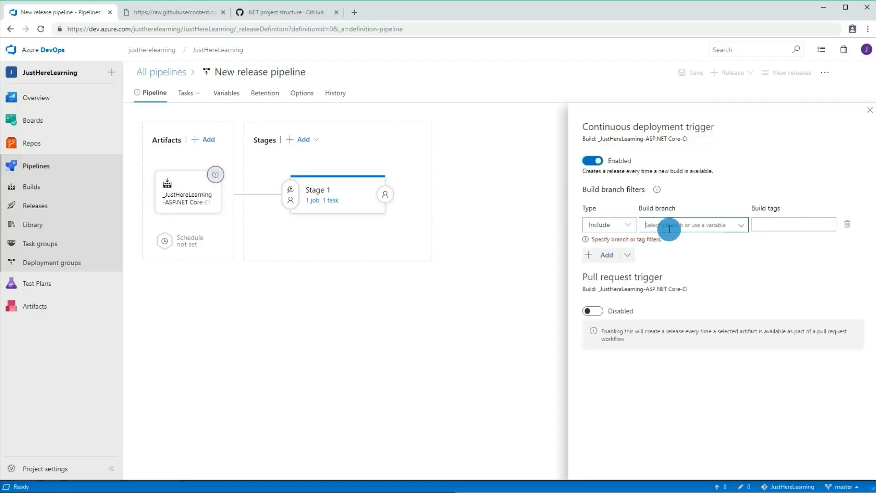
{"action": "left_click", "coordinate": [739, 225]}
{"action": "left_click", "coordinate": [675, 275]}
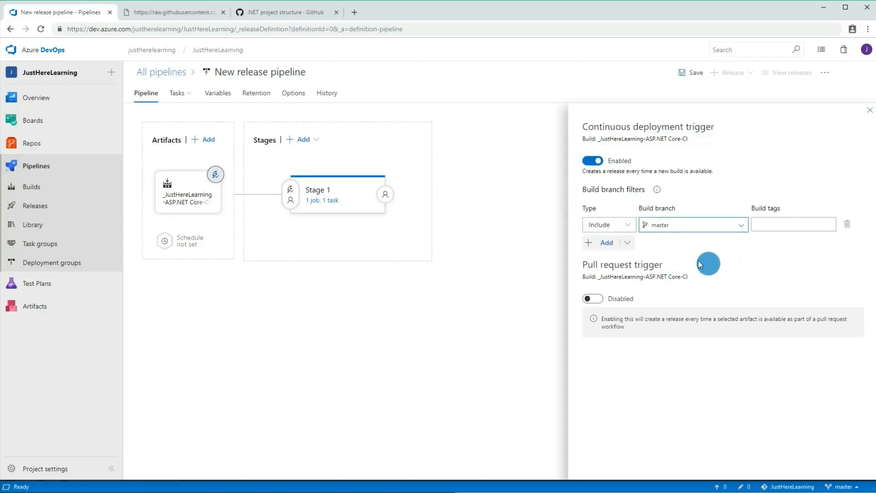
{"action": "left_click", "coordinate": [867, 114]}
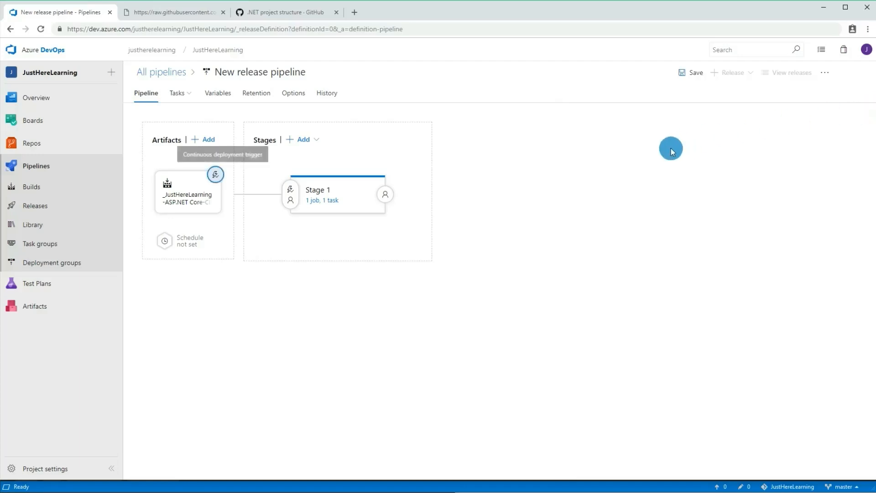
Enable pre-deployment approvals in Stage 1's pre-deployment conditions and search the approvers for "just"
{"action": "left_click", "coordinate": [290, 192]}
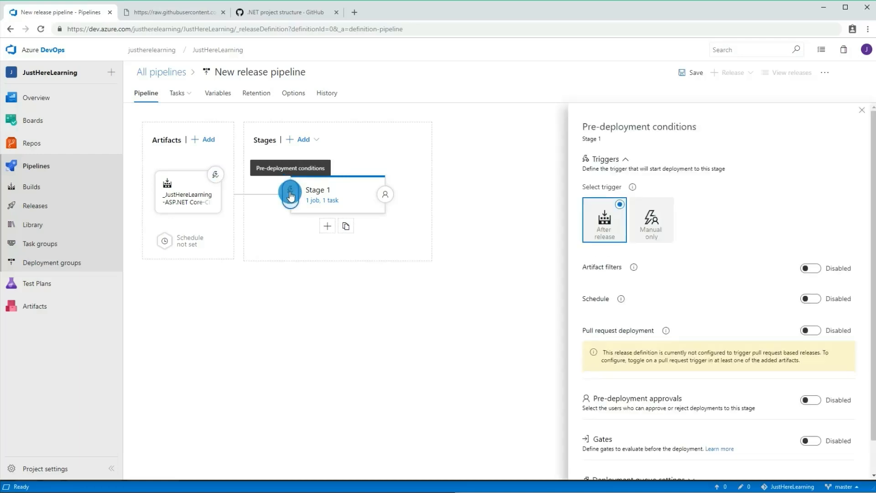
{"action": "scroll", "coordinate": [791, 220], "scroll_direction": "down", "scroll_amount": 2}
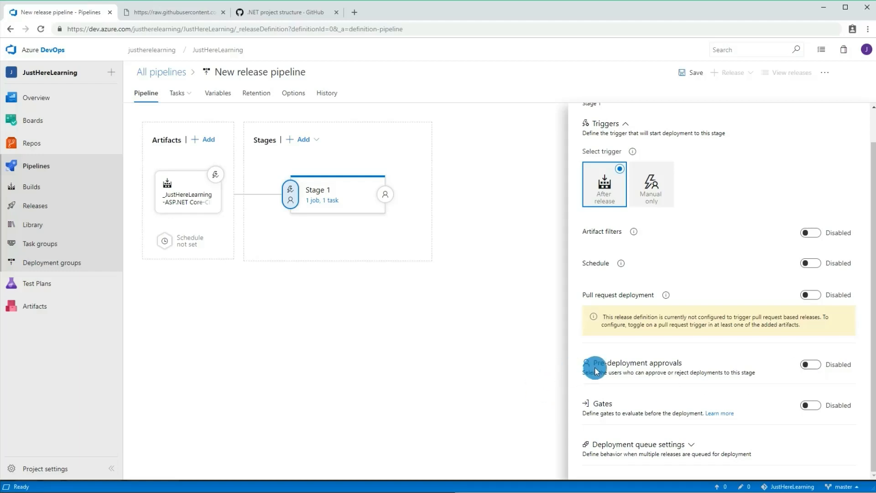
{"action": "left_click", "coordinate": [808, 364]}
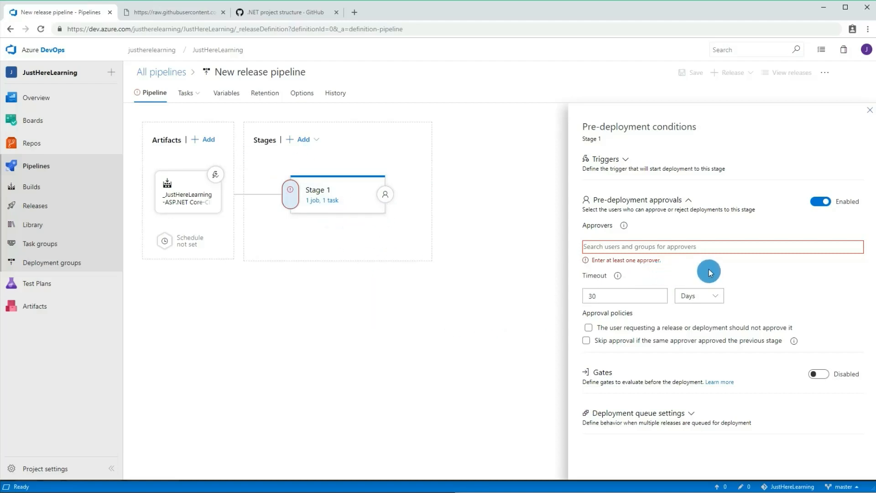
{"action": "left_click", "coordinate": [703, 250]}
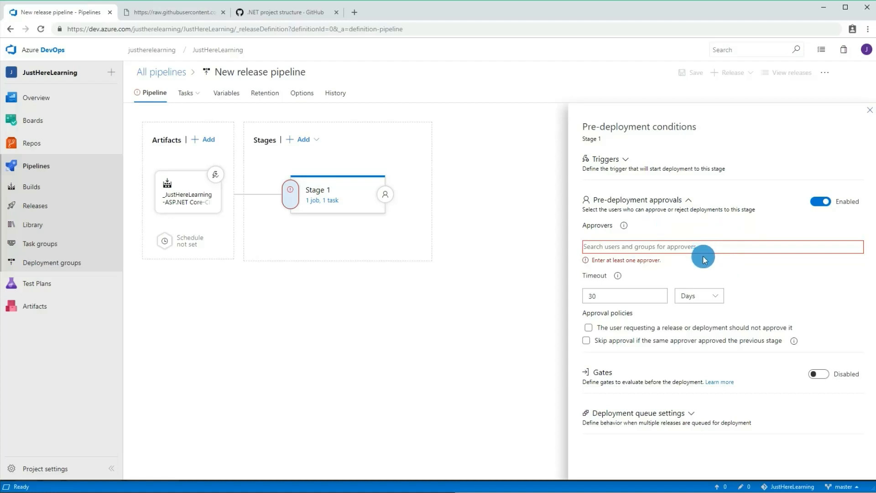
{"action": "type", "text": "just"}
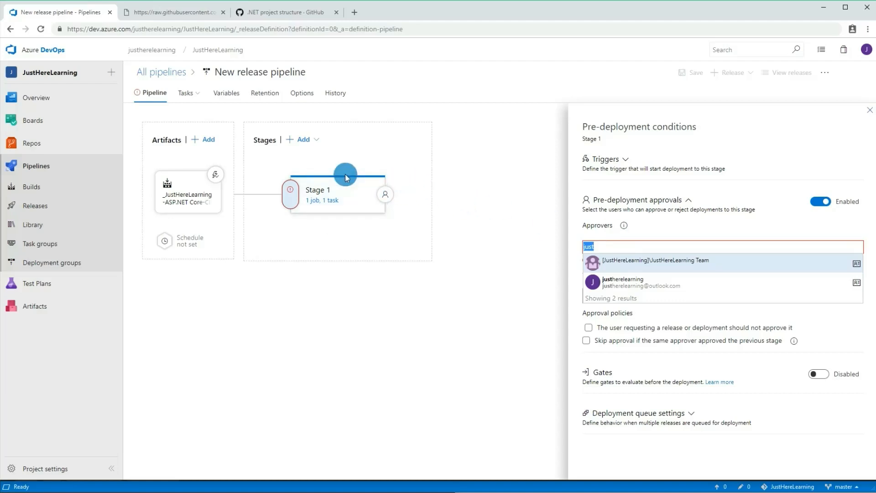
Clear the approver search, disable Stage 1's pre-deployment approvals, and close the pre-deployment conditions
{"action": "mouse_move", "coordinate": [360, 201]}
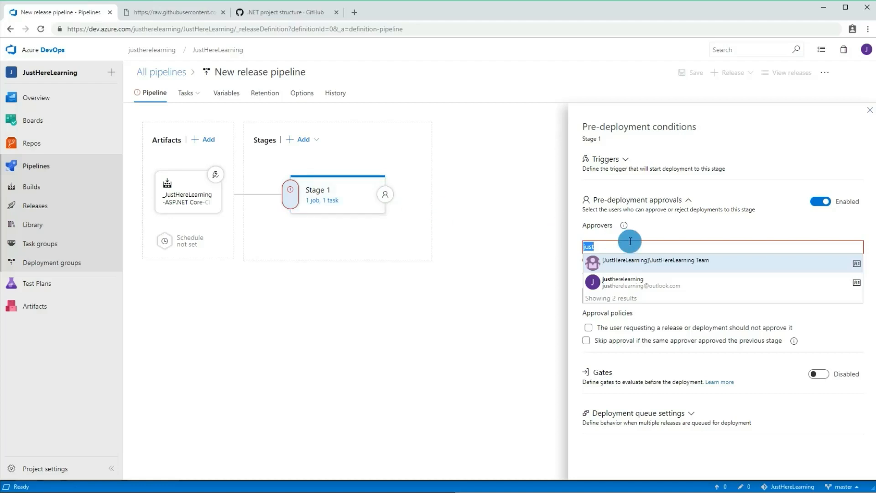
{"action": "key", "text": "BackSpace"}
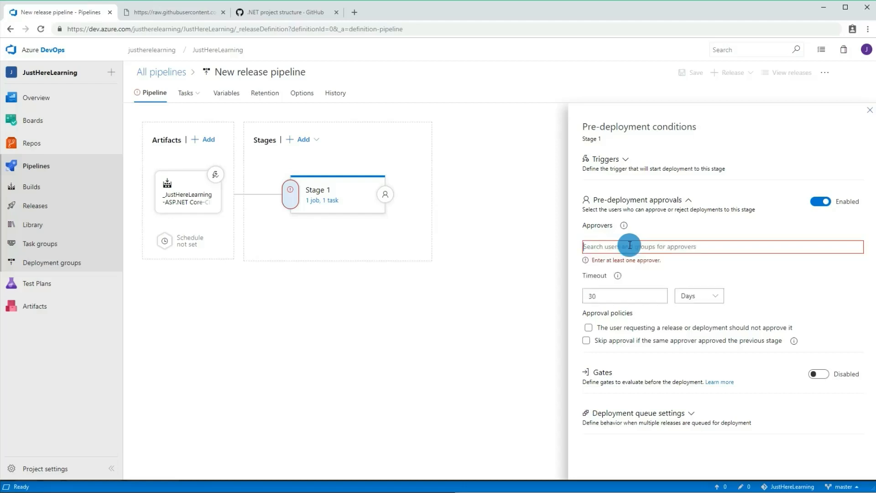
{"action": "left_click", "coordinate": [821, 207]}
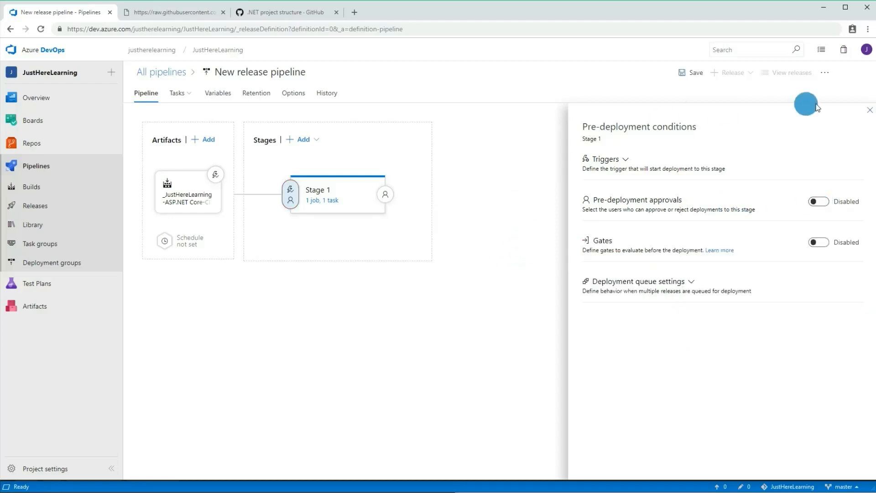
{"action": "left_click", "coordinate": [871, 114]}
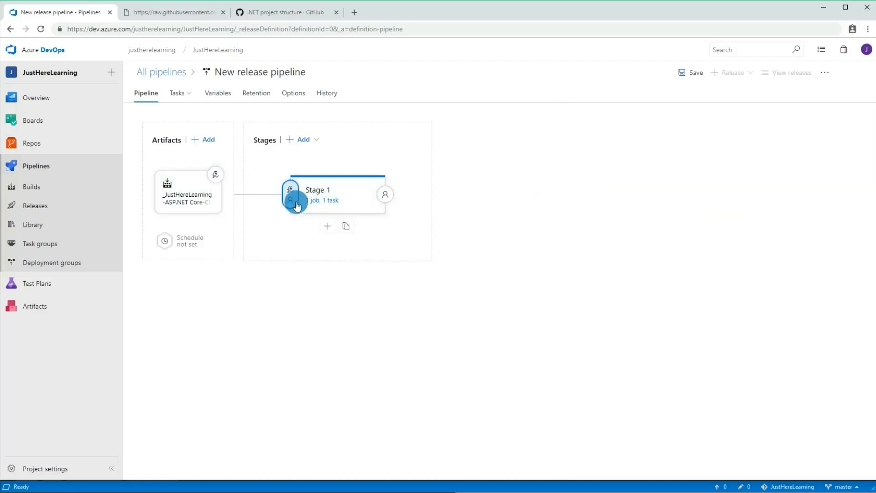
Save the new release pipeline, rename it "AspNetCore Deploy To Demo", and save it again
{"action": "left_click", "coordinate": [689, 73]}
{"action": "left_click", "coordinate": [482, 316]}
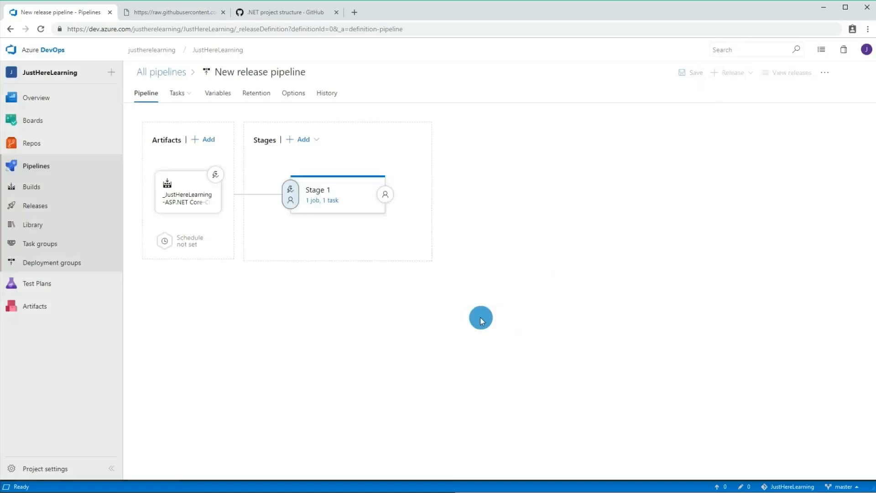
{"action": "left_click", "coordinate": [250, 72]}
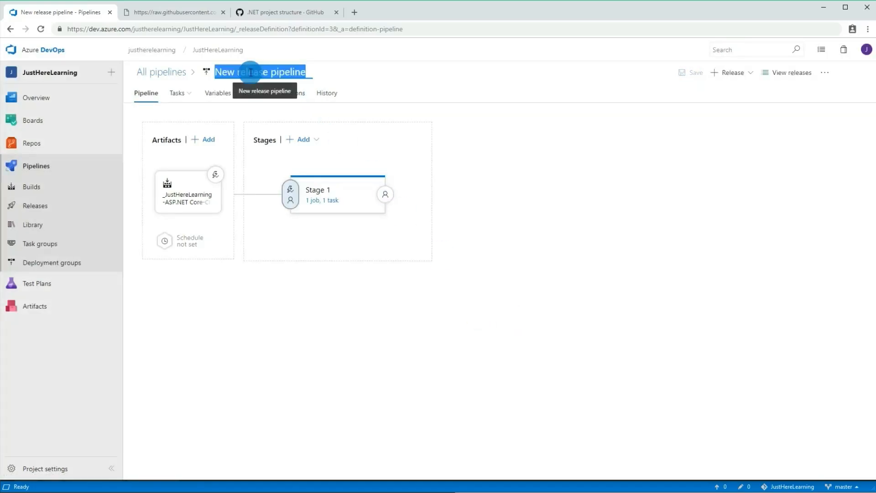
{"action": "type", "text": "A"}
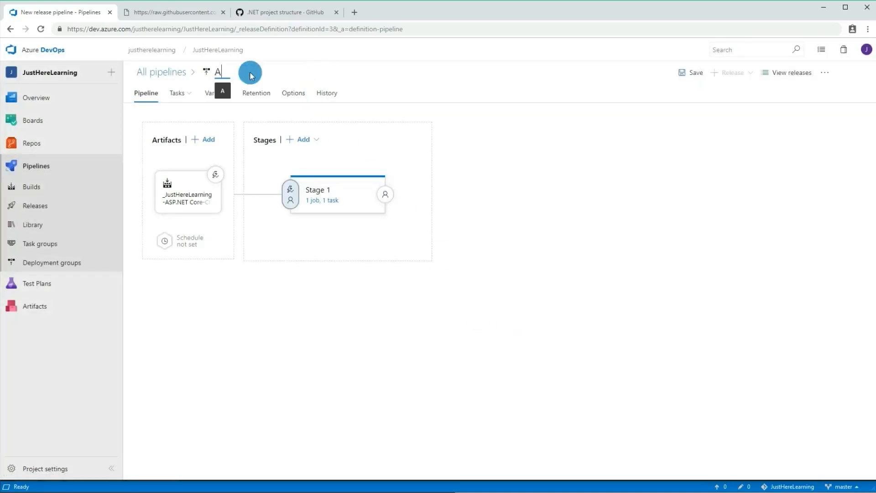
{"action": "type", "text": "spNetCore"}
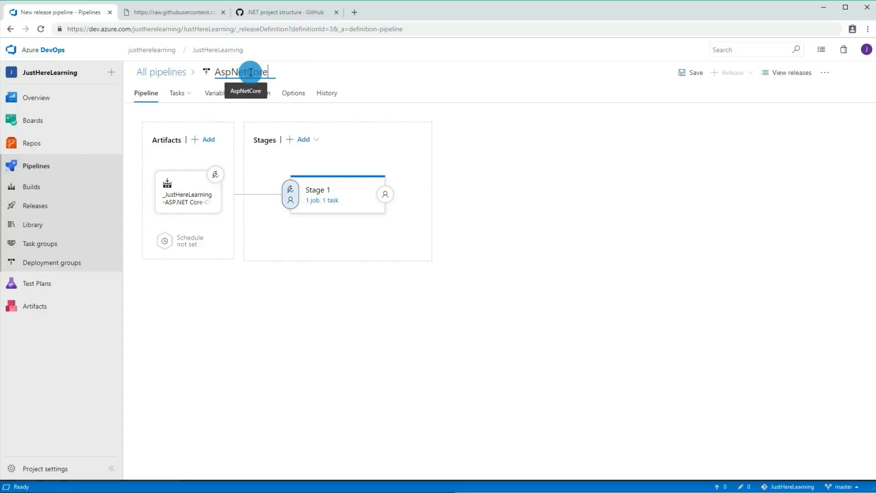
{"action": "type", "text": " Deploy"}
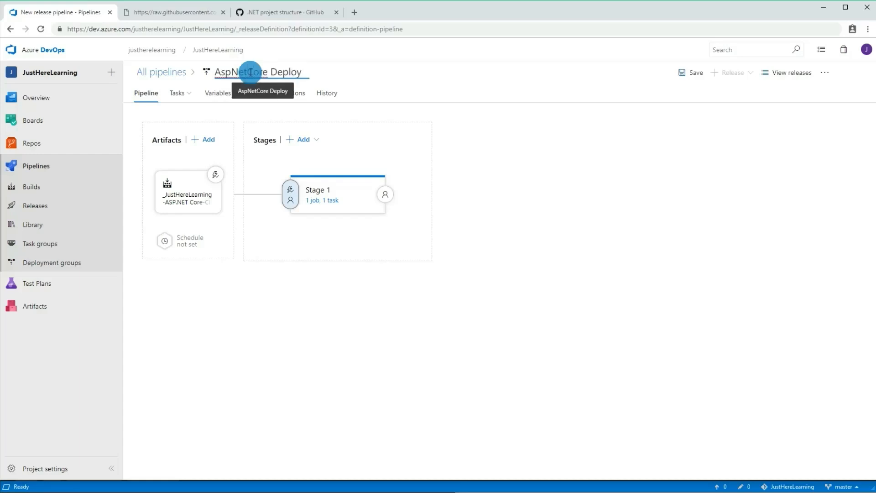
{"action": "type", "text": " To Demo"}
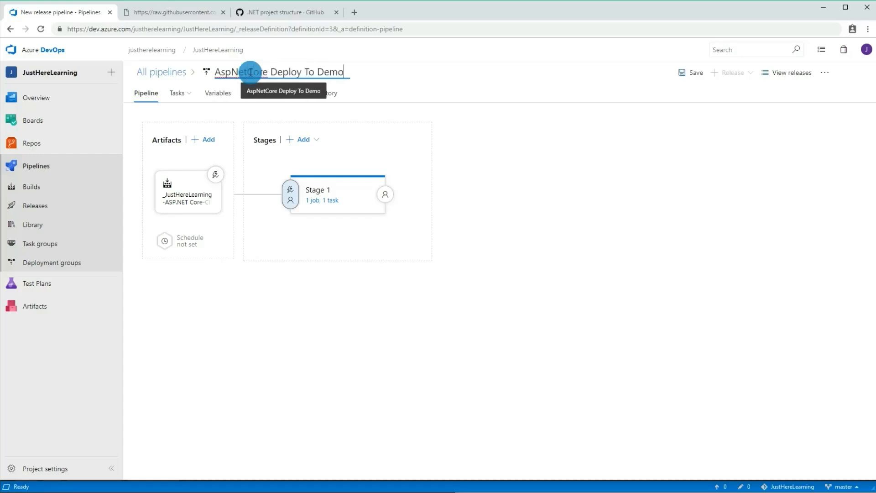
{"action": "key", "text": "Return"}
{"action": "left_click", "coordinate": [697, 73]}
{"action": "left_click", "coordinate": [475, 299]}
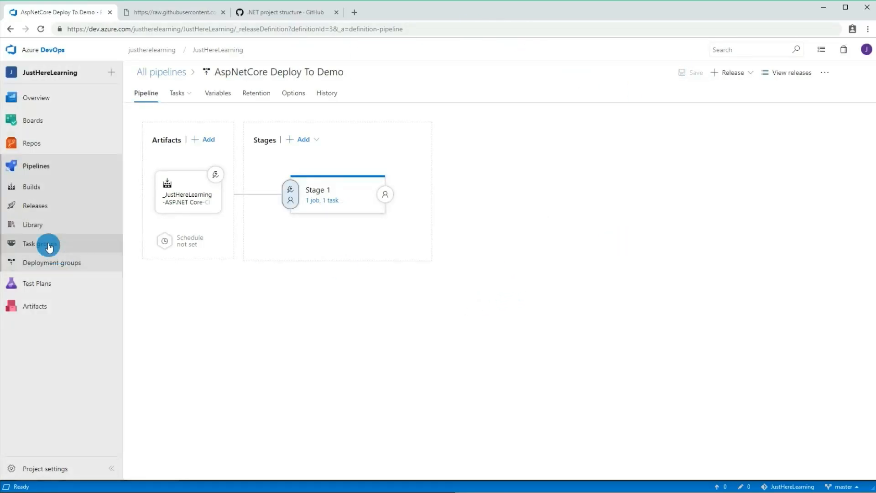
View the AspNetCore Deploy To Demo releases and go to the project's builds
{"action": "left_click", "coordinate": [41, 206]}
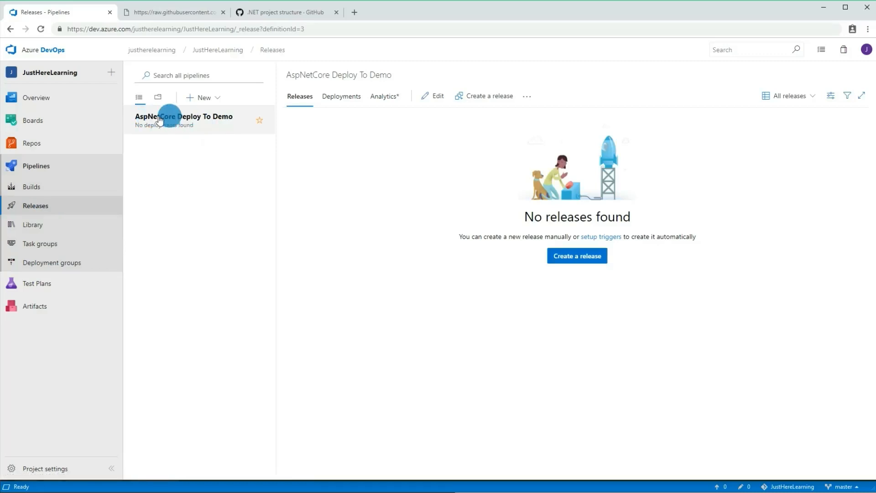
{"action": "left_click", "coordinate": [574, 256]}
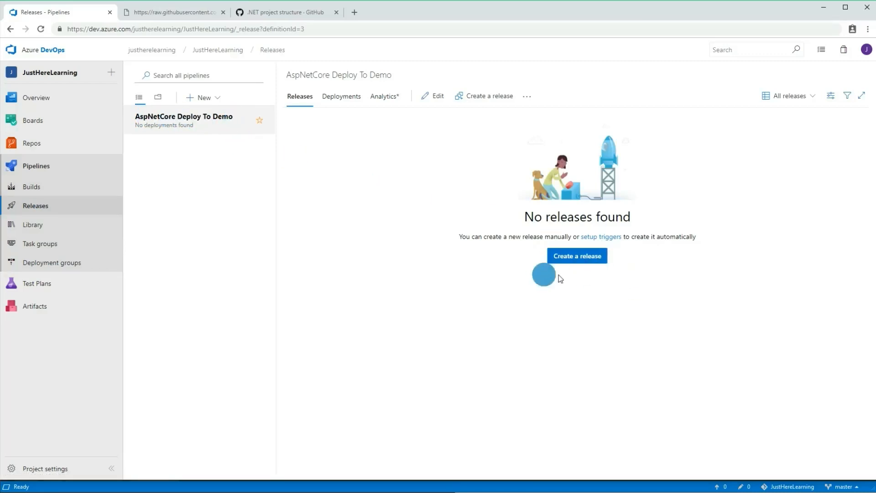
{"action": "left_click", "coordinate": [42, 190]}
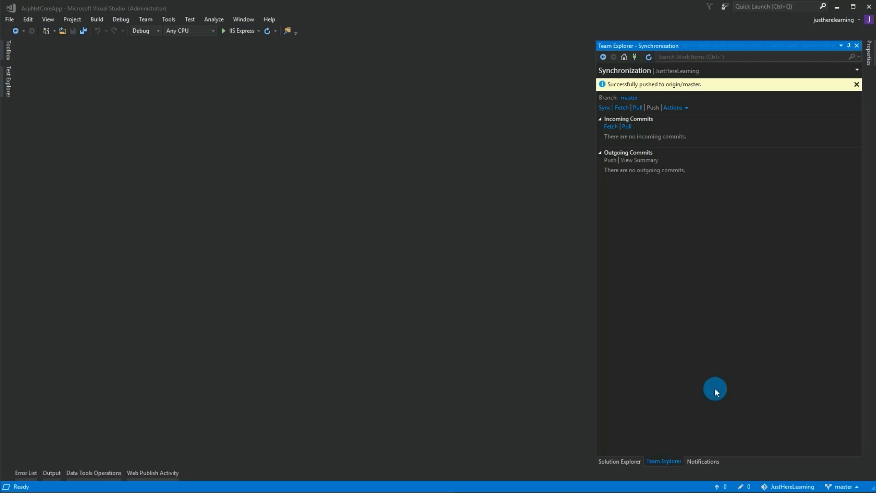
In Visual Studio, open appsettings.json, format it, add "Message": "Does nothing" after AllowedHosts, and save the file
{"action": "left_click", "coordinate": [620, 461]}
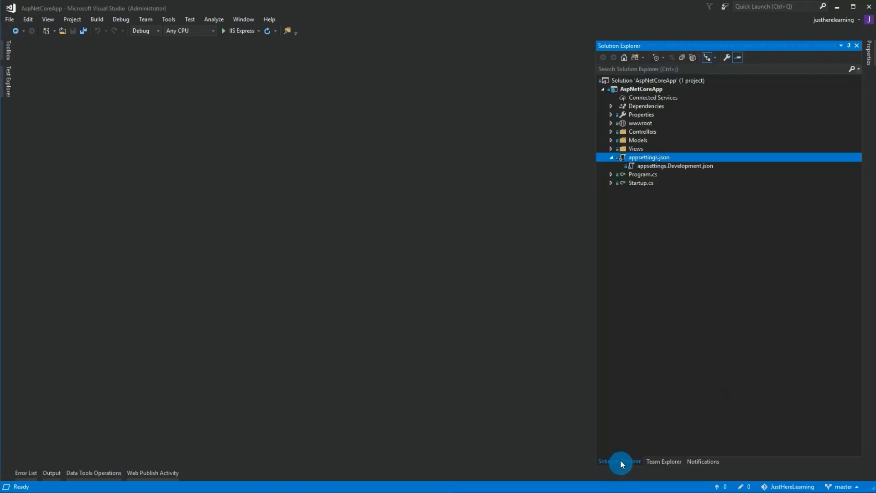
{"action": "double_click", "coordinate": [653, 158]}
{"action": "left_click", "coordinate": [191, 123]}
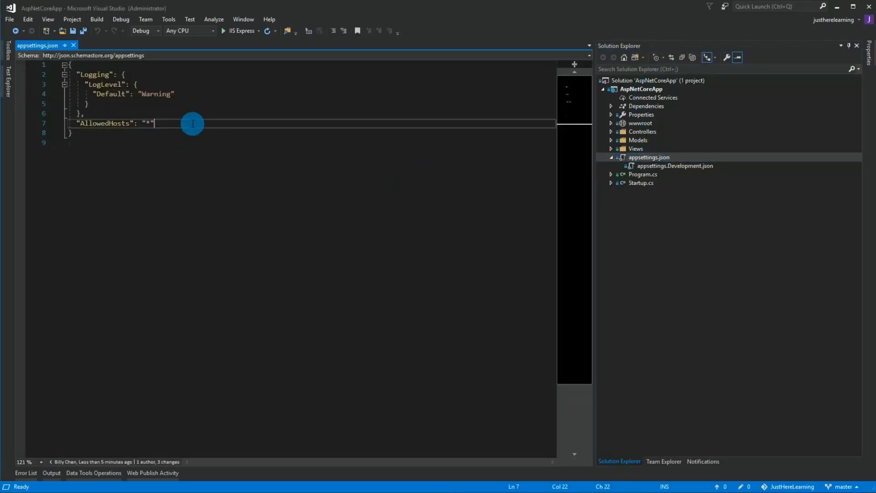
{"action": "key", "text": "ctrl+k"}
{"action": "key", "text": "ctrl+d"}
{"action": "type", "text": ","}
{"action": "key", "text": "Return"}
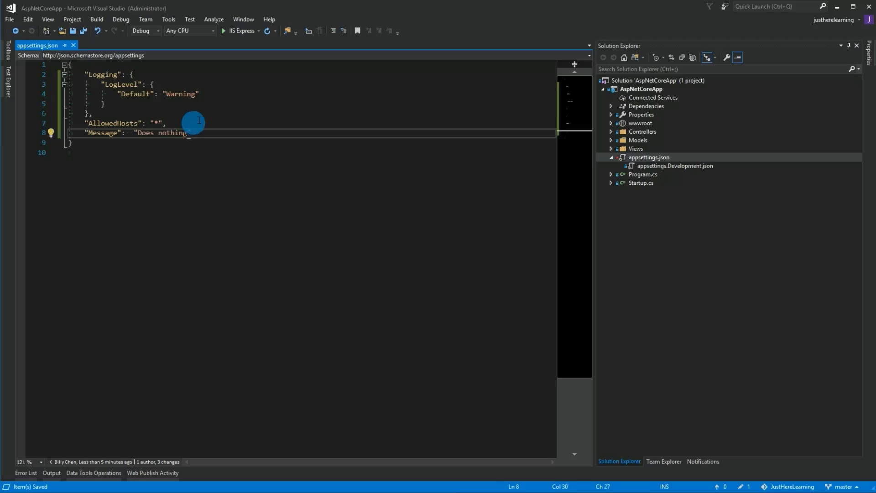
{"action": "left_click", "coordinate": [426, 197]}
Commit all changes to master with the message "Added message to appsettings.json"
{"action": "left_click", "coordinate": [665, 459]}
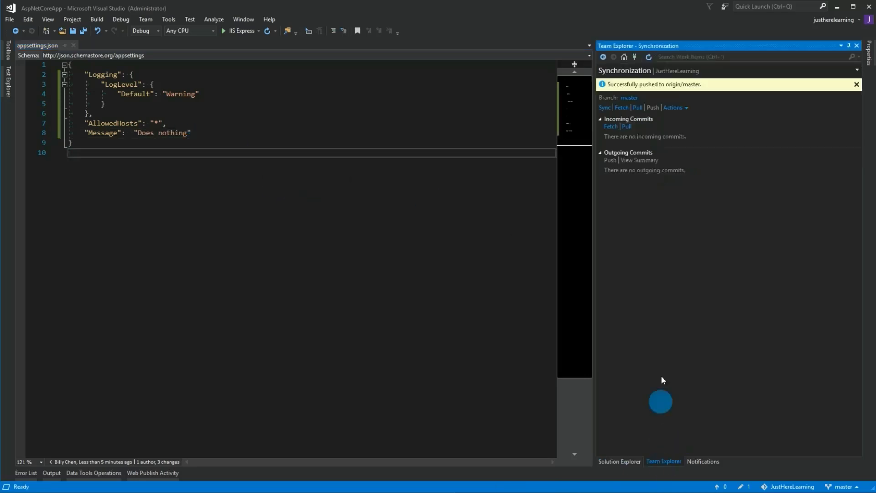
{"action": "left_click", "coordinate": [628, 71]}
{"action": "left_click", "coordinate": [632, 84]}
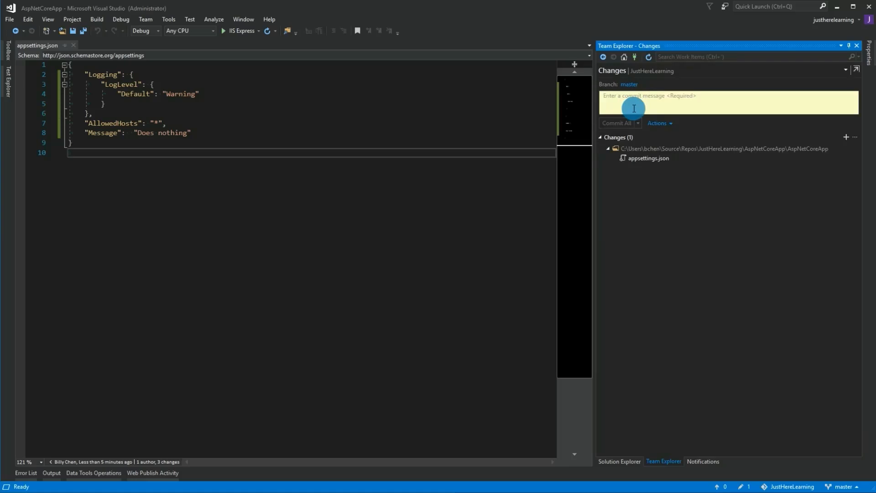
{"action": "type", "text": "Added message to appsettings."}
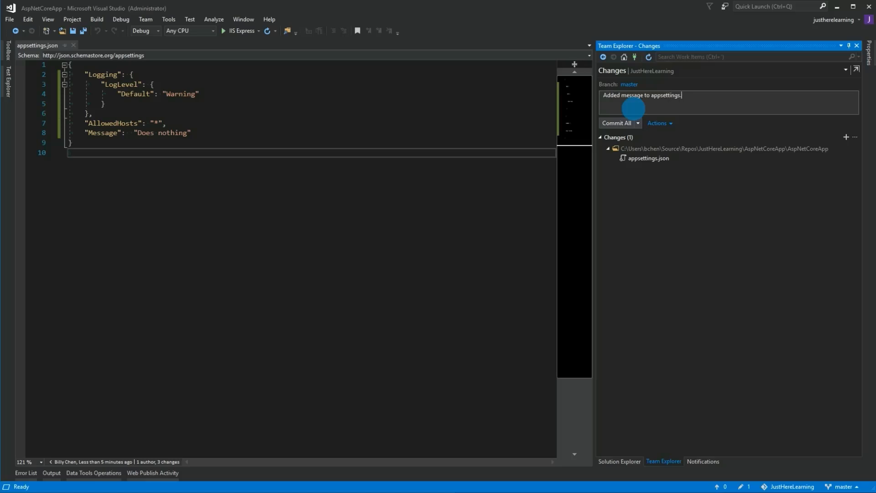
{"action": "left_click", "coordinate": [616, 123]}
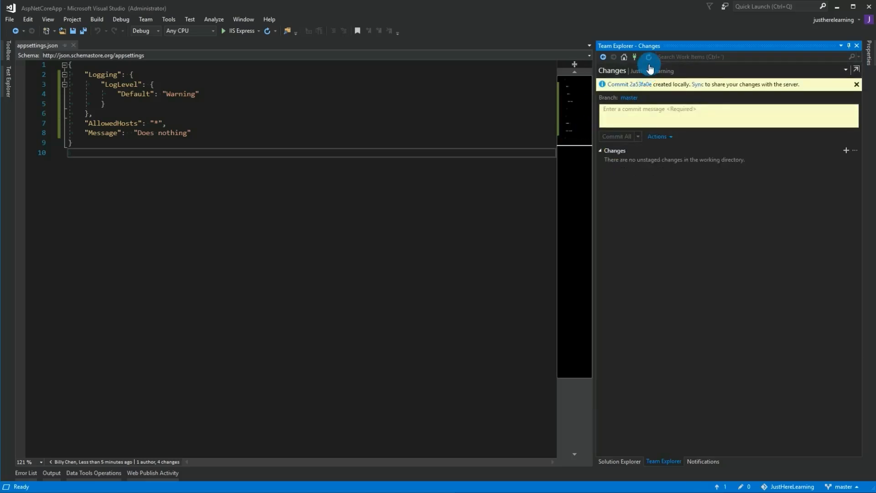
Push the outgoing appsettings.json commit to the remote repository
{"action": "left_click", "coordinate": [615, 71]}
{"action": "left_click", "coordinate": [619, 105]}
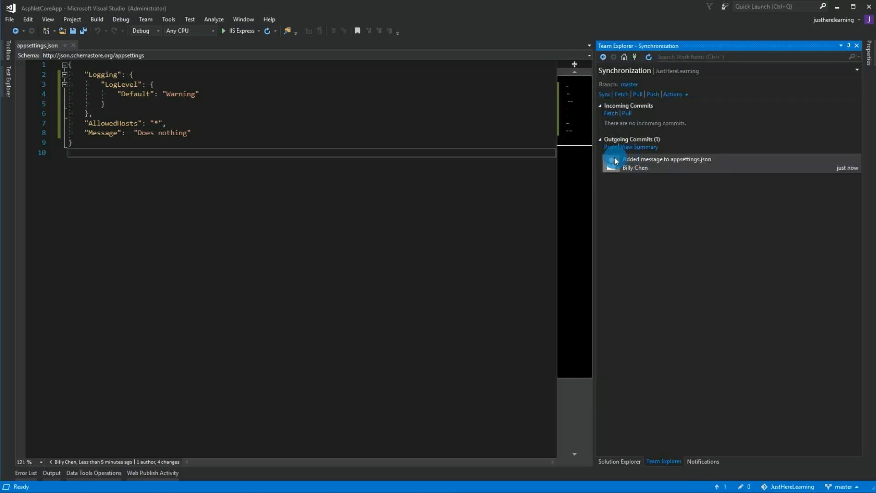
{"action": "left_click", "coordinate": [611, 148]}
{"action": "left_click", "coordinate": [393, 217]}
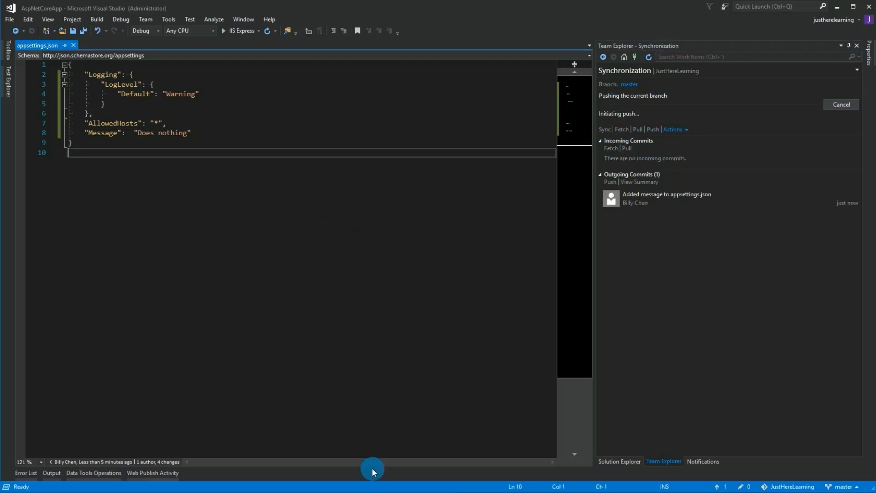
Switch to Azure DevOps in the browser and refresh the JustHereLearning-ASP.NET Core-CI build history
{"action": "key", "text": "alt+Tab"}
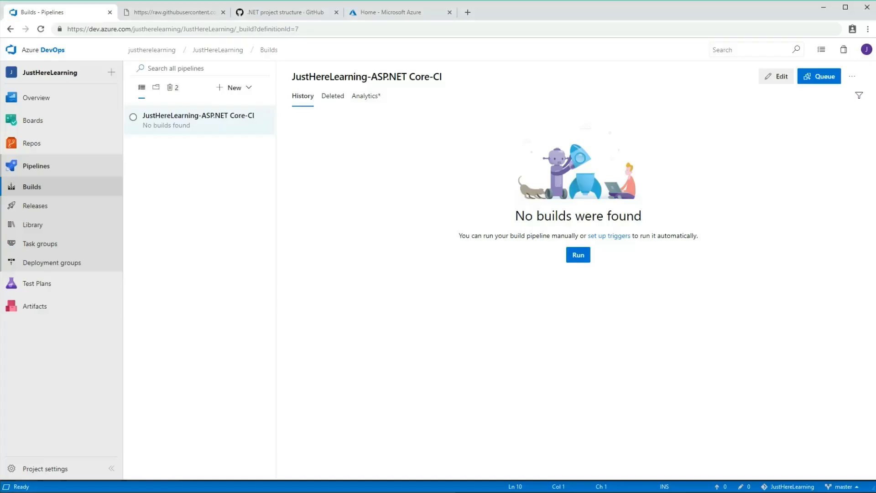
{"action": "left_click", "coordinate": [82, 186]}
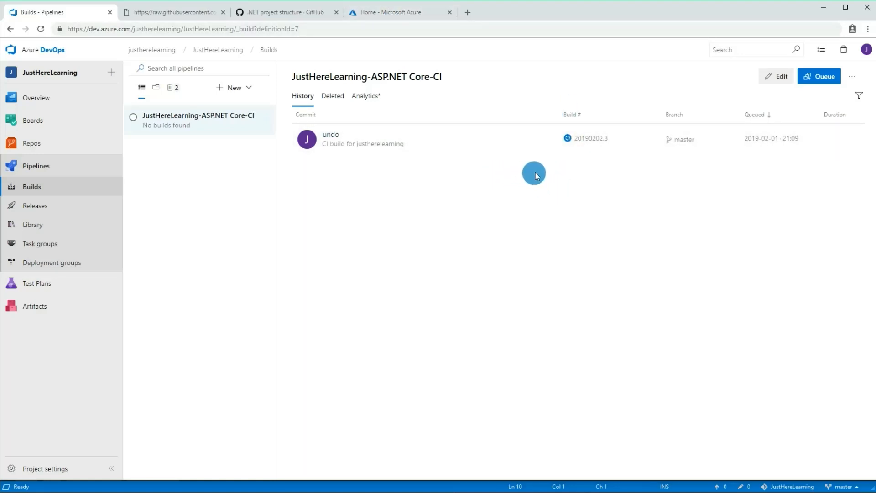
{"action": "left_click", "coordinate": [41, 31]}
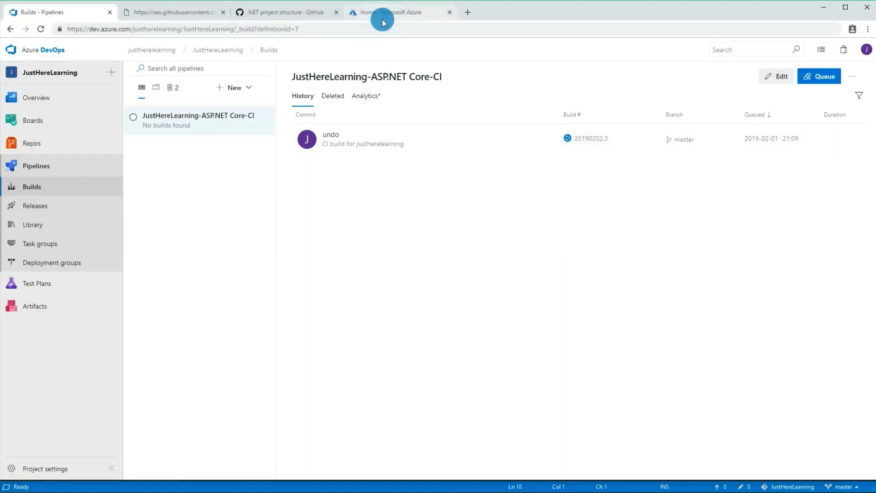
Open Releases in a separate window below the builds page and refresh it to monitor the triggered release
{"action": "middle_click", "coordinate": [58, 213]}
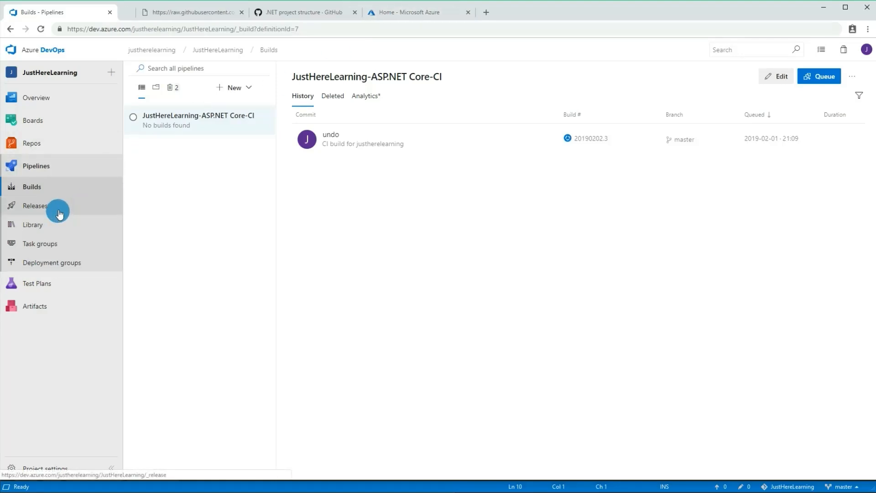
{"action": "left_click_drag", "start_coordinate": [191, 18], "coordinate": [183, 180]}
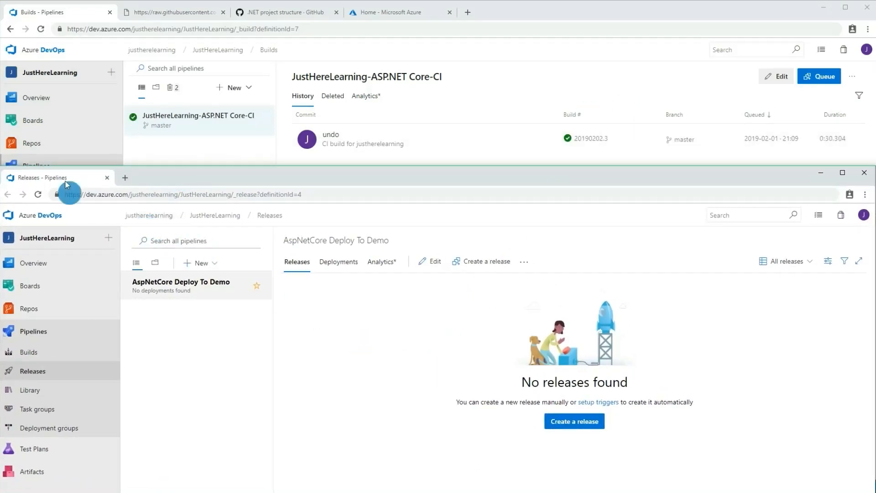
{"action": "left_click", "coordinate": [39, 195]}
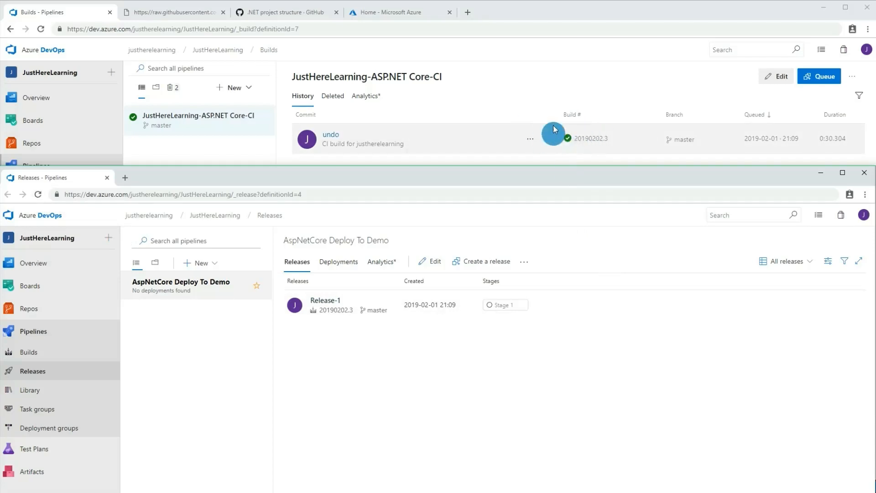
{"action": "left_click", "coordinate": [45, 196]}
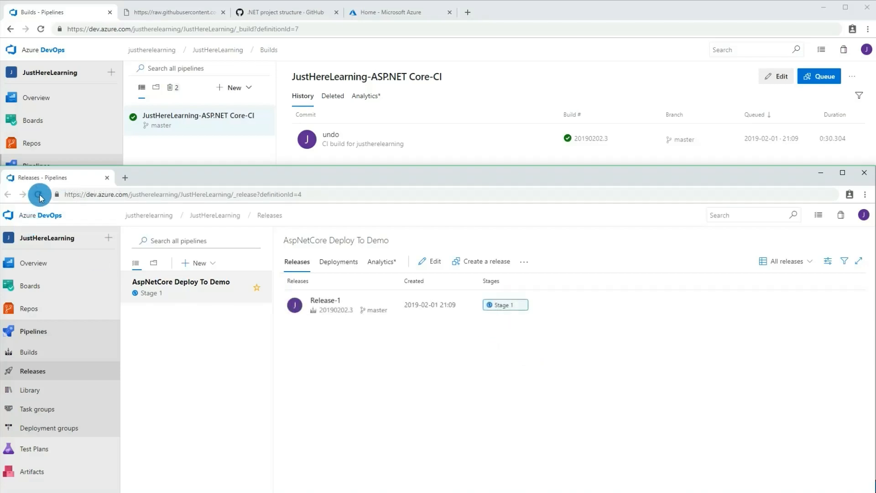
Close the separate releases window, then open Releases in the main window and refresh Release-1's status
{"action": "middle_click", "coordinate": [55, 179]}
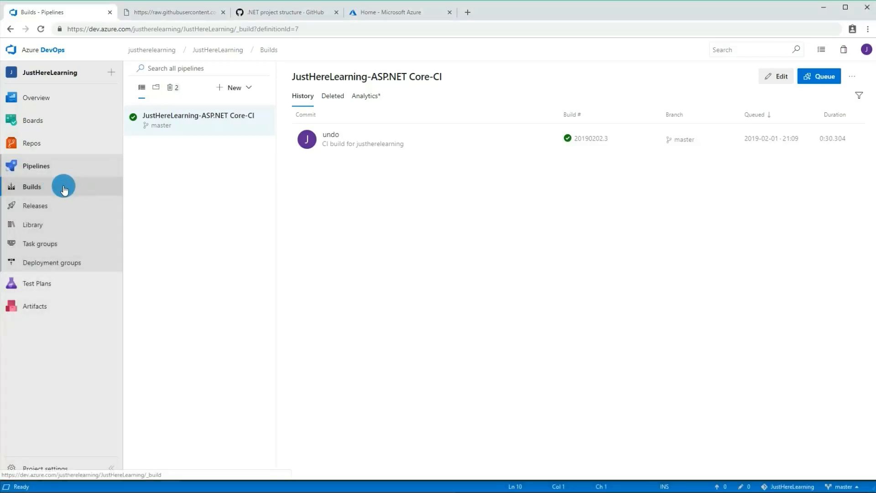
{"action": "left_click", "coordinate": [46, 212]}
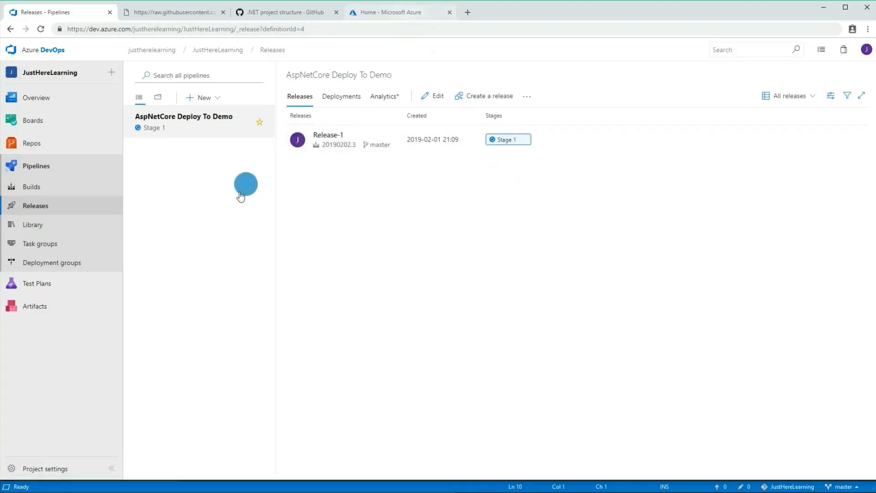
{"action": "left_click", "coordinate": [41, 29]}
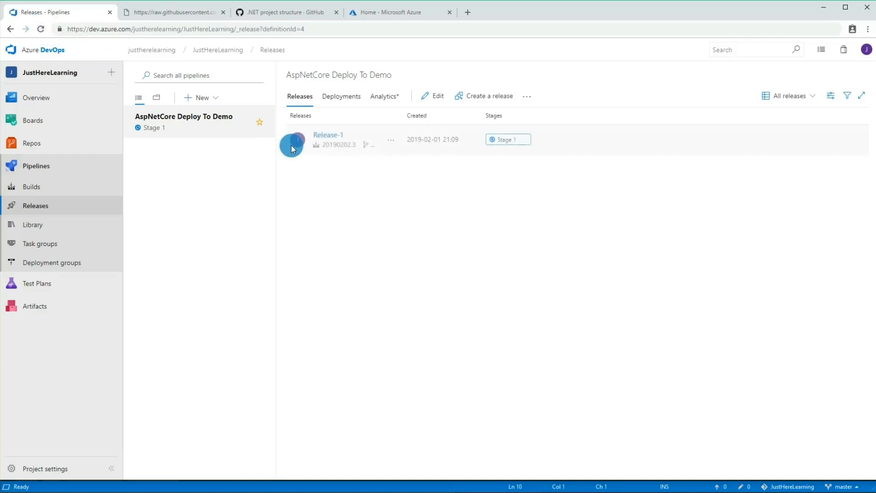
Switch to the Azure portal, open the JustHereLearningApp app service, and copy its URL
{"action": "left_click", "coordinate": [409, 10]}
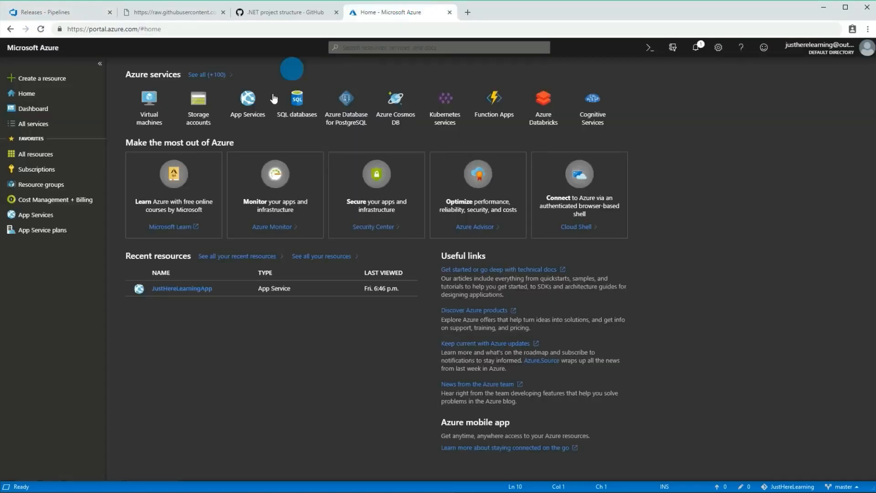
{"action": "left_click", "coordinate": [53, 212]}
{"action": "left_click", "coordinate": [185, 184]}
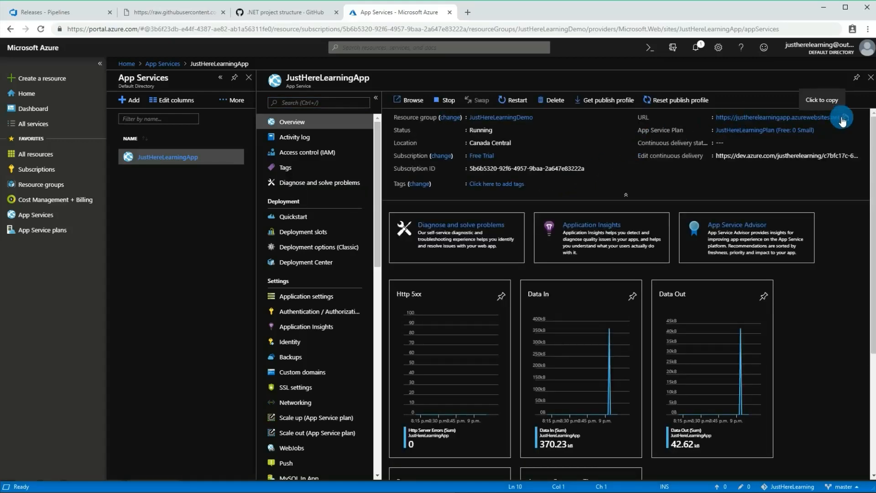
{"action": "left_click", "coordinate": [846, 114]}
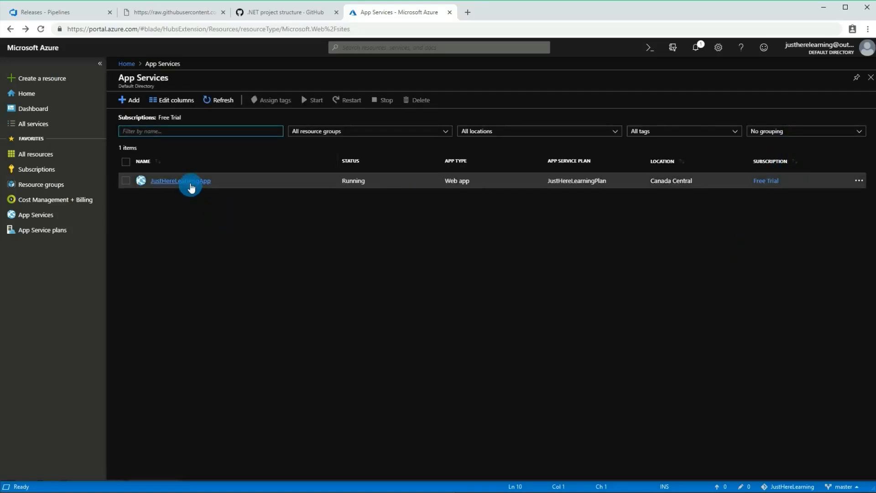
{"action": "left_click", "coordinate": [187, 181]}
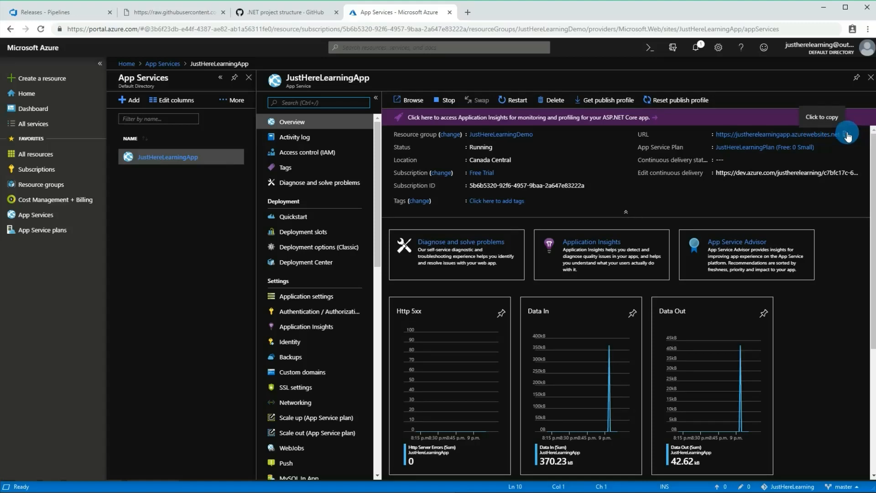
{"action": "left_click", "coordinate": [845, 134]}
Return to Azure DevOps and refresh the release list to check Release-1's Stage 1 deployment
{"action": "left_click", "coordinate": [50, 21]}
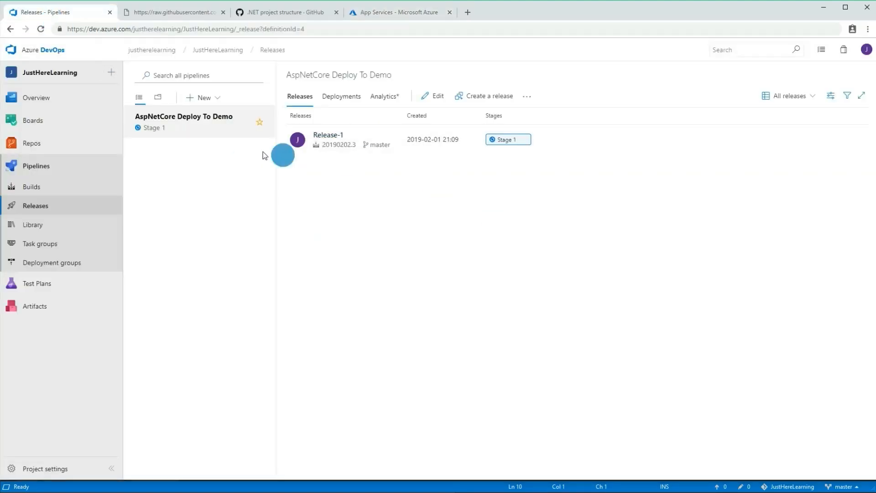
{"action": "left_click", "coordinate": [41, 32]}
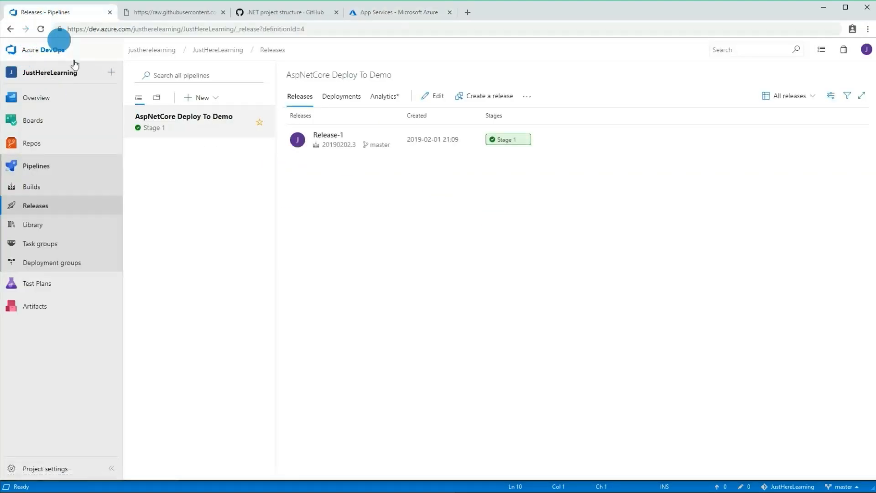
Open the copied app service URL in a new browser tab to check the deployed site
{"action": "key", "text": "ctrl+t"}
{"action": "key", "text": "ctrl+v"}
{"action": "key", "text": "Return"}
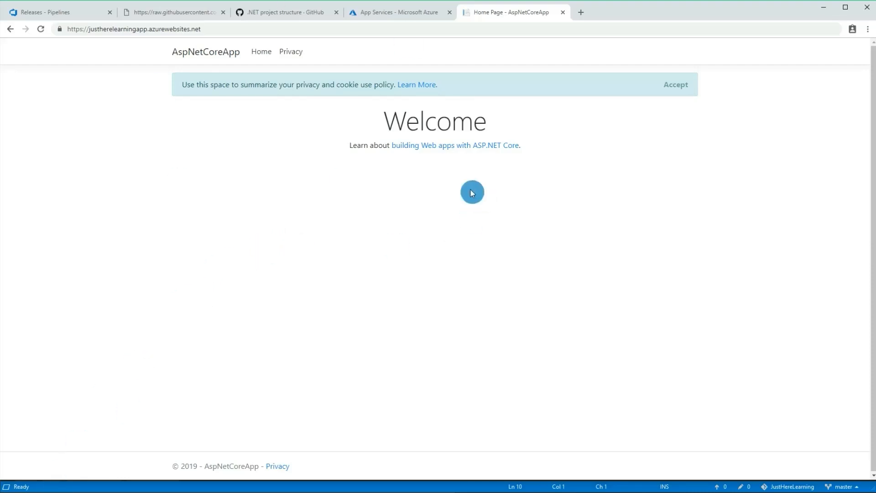
Switch to Visual Studio, collapse appsettings.json in the solution tree, and check the JustHereLearning repository folder
{"action": "left_click", "coordinate": [94, 492]}
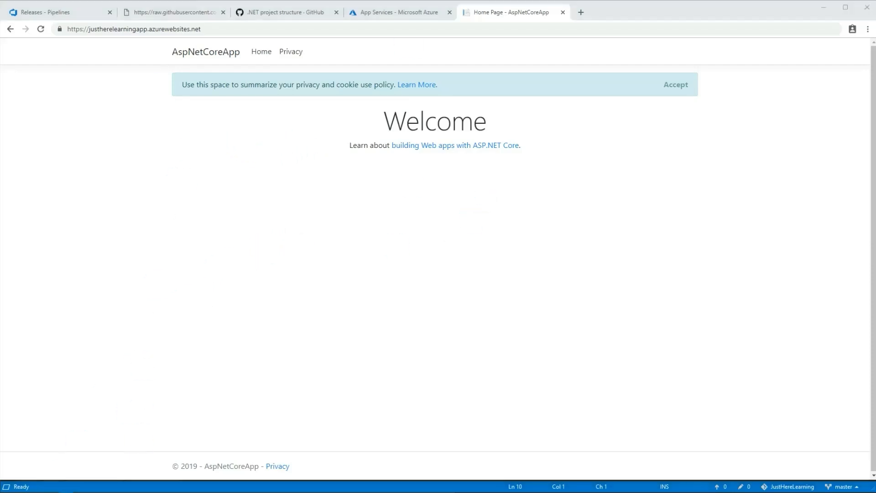
{"action": "left_click", "coordinate": [630, 461]}
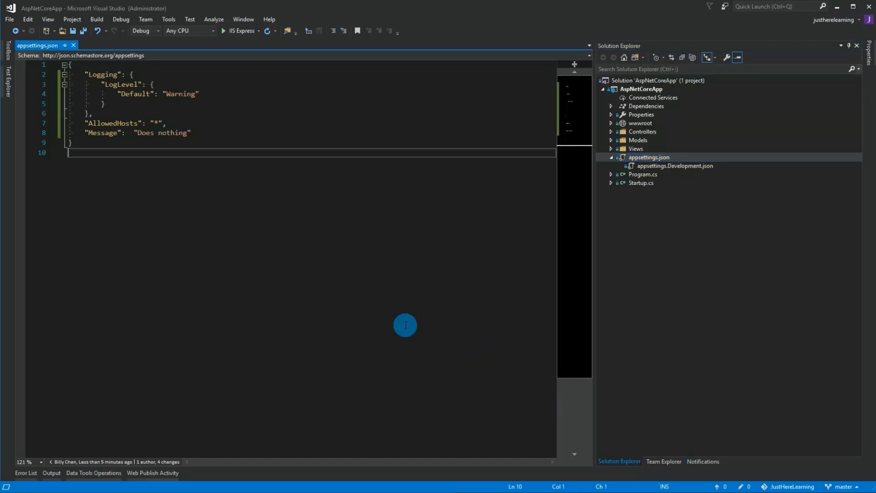
{"action": "left_click", "coordinate": [609, 157]}
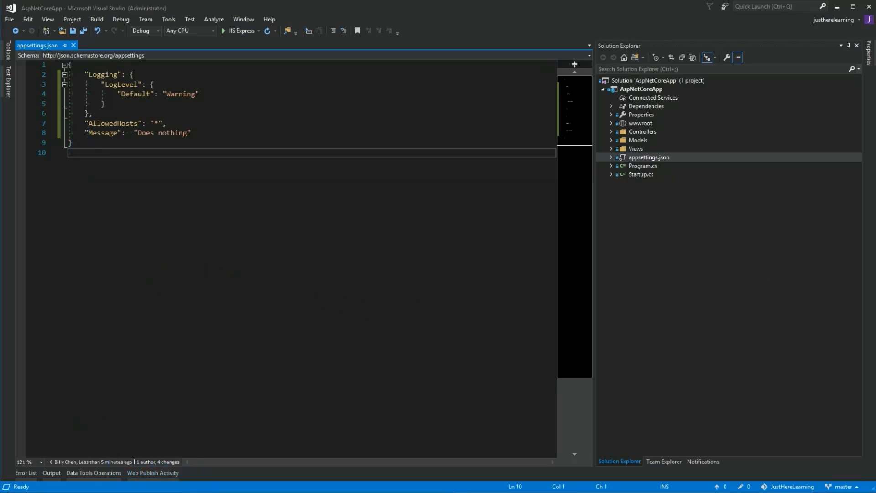
{"action": "key", "text": "alt+Tab"}
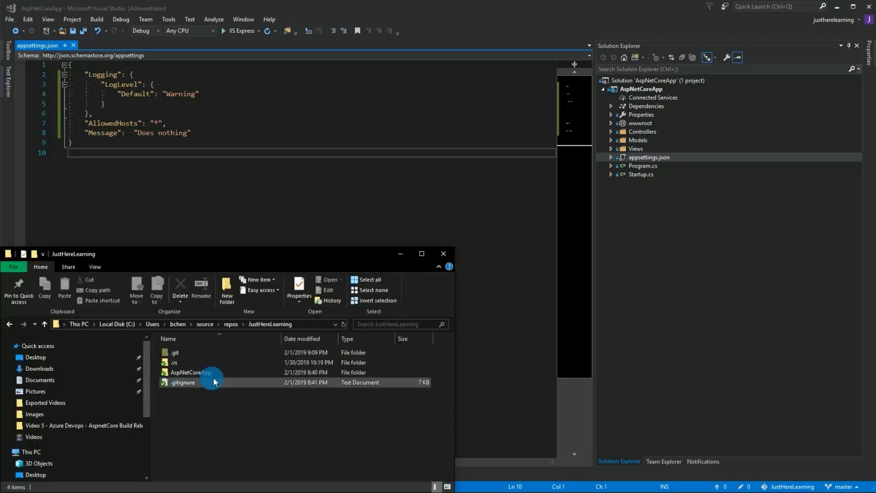
{"action": "key", "text": "alt+Tab"}
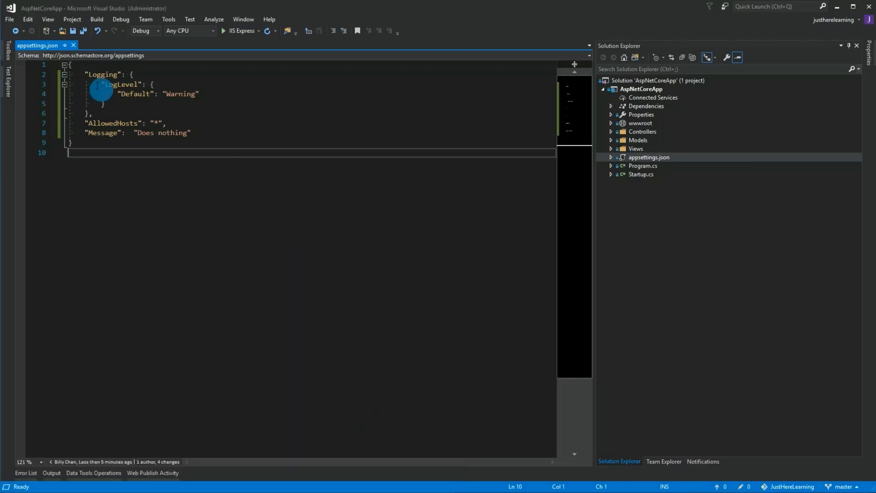
Create an ASP.NET Web Application (.NET Framework) project named AspNetMVCApp from the MVC template and build the solution
{"action": "left_click", "coordinate": [9, 19]}
{"action": "mouse_move", "coordinate": [119, 31]}
{"action": "left_click", "coordinate": [179, 31]}
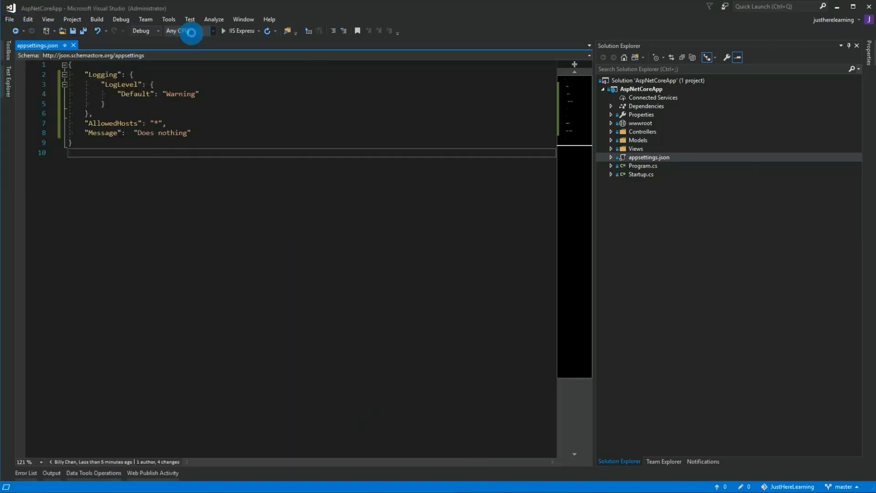
{"action": "left_click", "coordinate": [587, 112]}
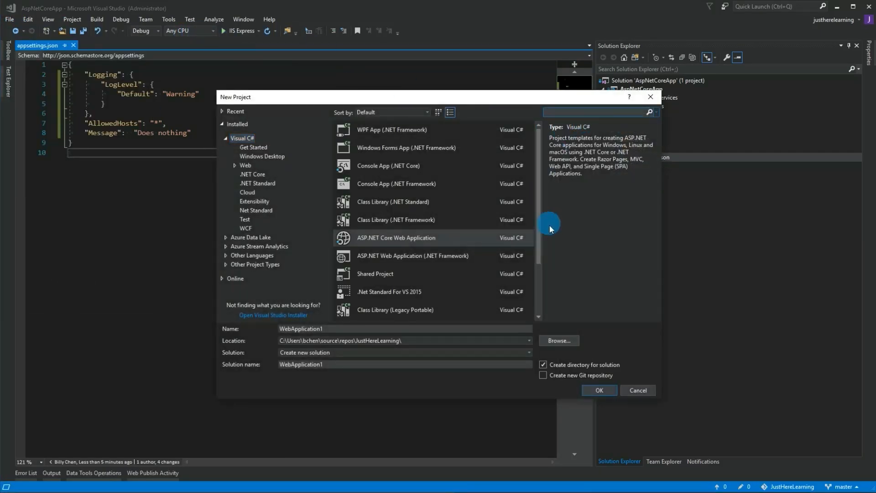
{"action": "left_click", "coordinate": [409, 258]}
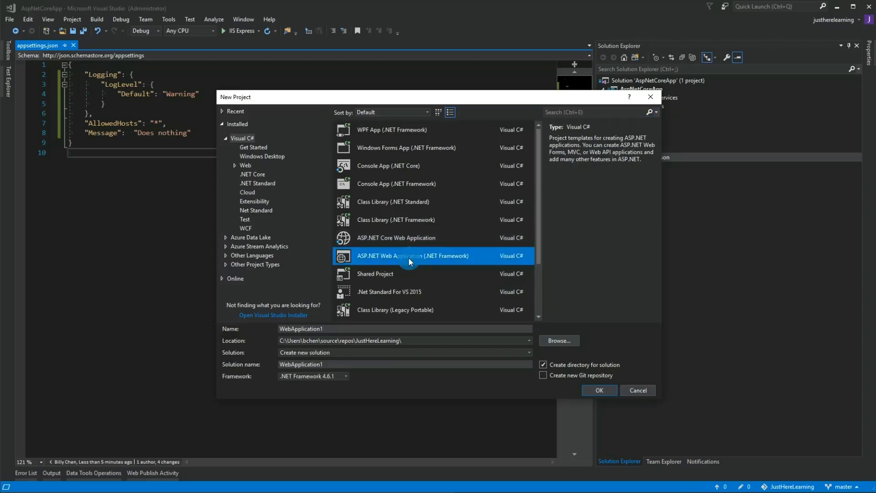
{"action": "left_click", "coordinate": [424, 329]}
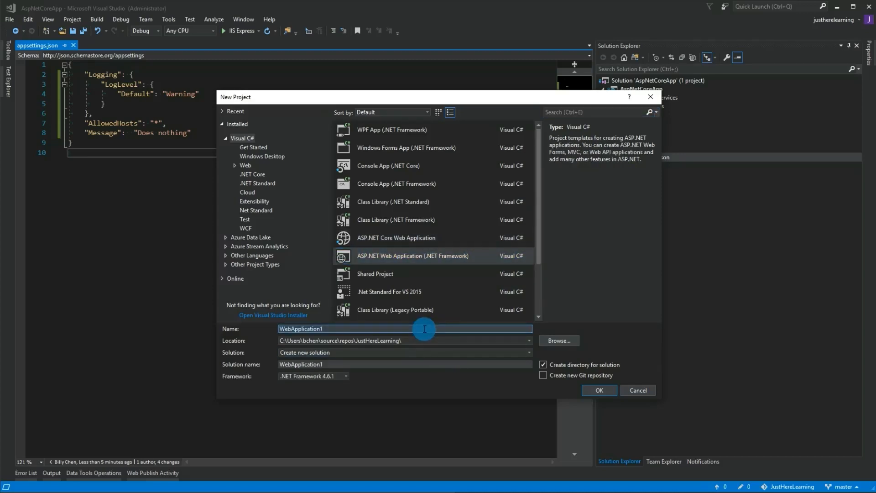
{"action": "type", "text": "AspNetMVCApp"}
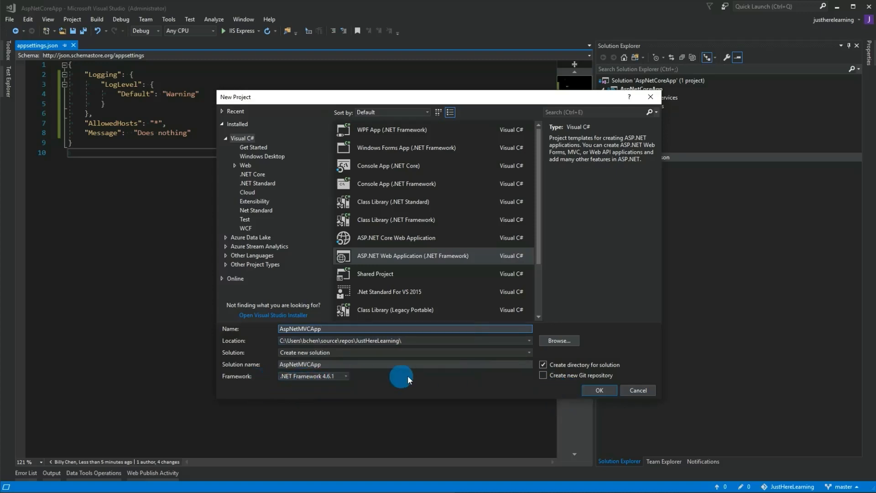
{"action": "left_click", "coordinate": [593, 390]}
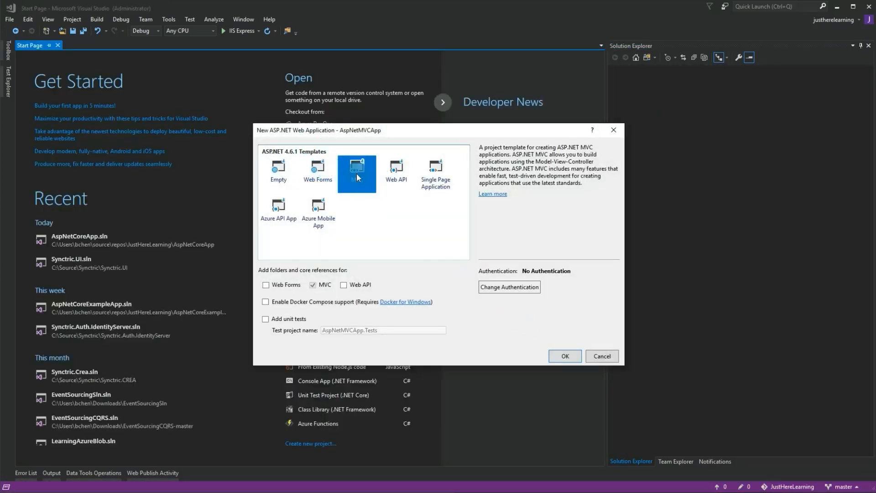
{"action": "left_click", "coordinate": [554, 352]}
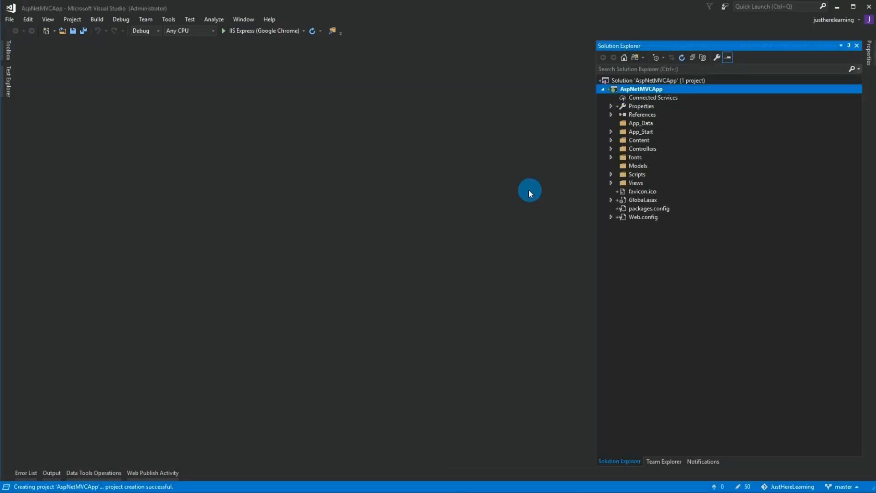
{"action": "key", "text": "ctrl+shift+b"}
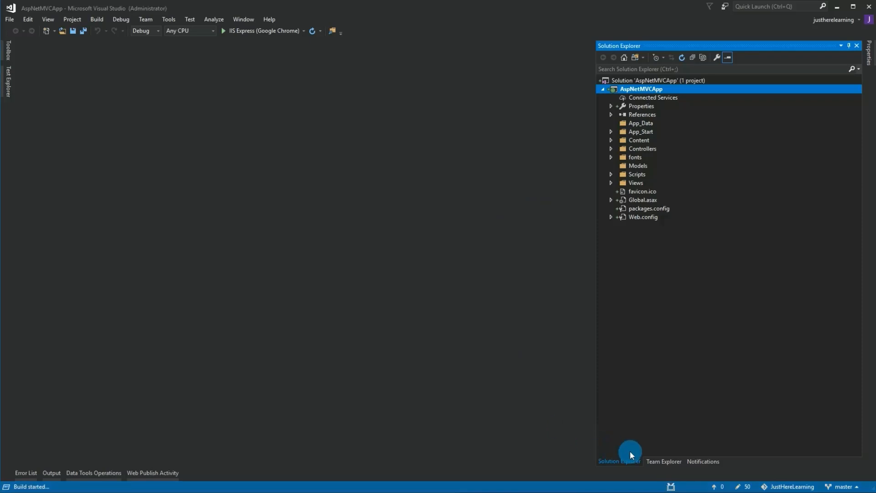
Commit all the new project's changes to master with the message "Added Asp.Net MVC App on .net 461"
{"action": "left_click", "coordinate": [658, 462]}
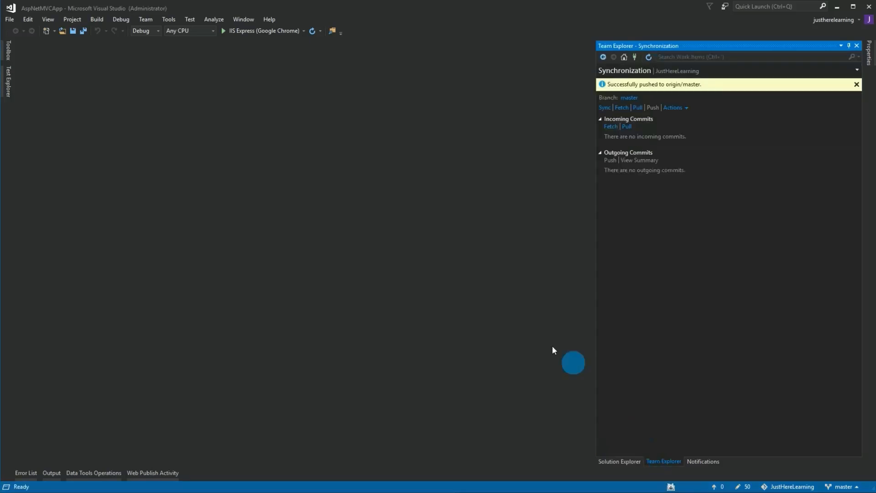
{"action": "left_click", "coordinate": [622, 71]}
{"action": "left_click", "coordinate": [624, 84]}
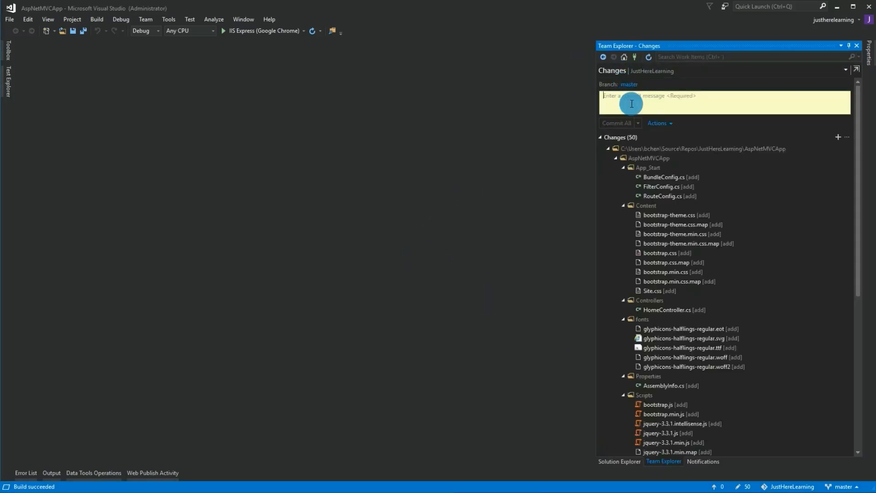
{"action": "type", "text": "Added "}
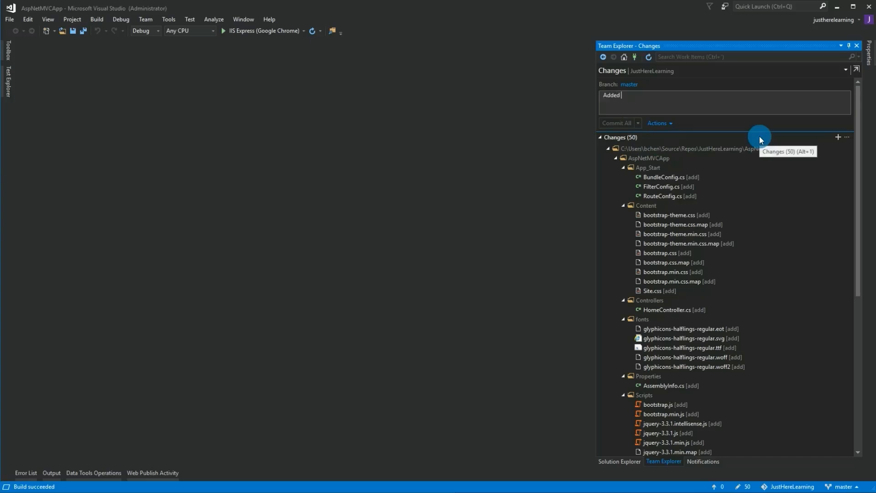
{"action": "type", "text": "Asp.Net MVC"}
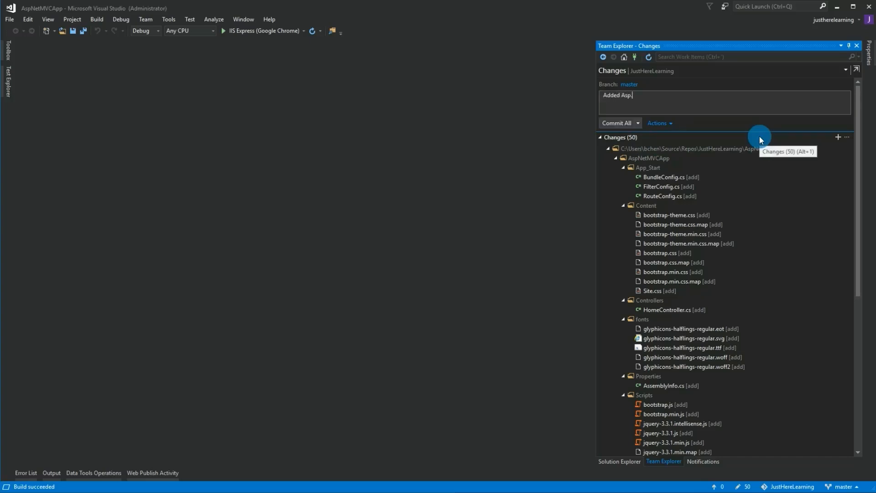
{"action": "type", "text": " App"}
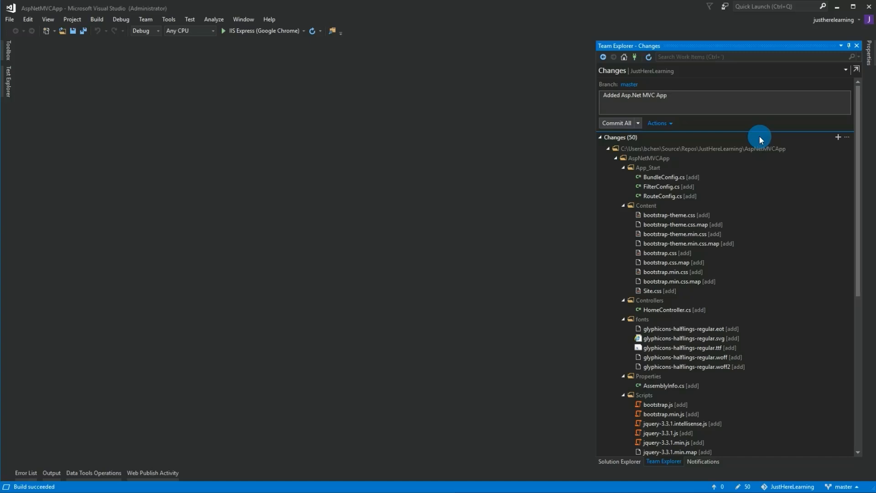
{"action": "type", "text": " on .net 6."}
{"action": "key", "text": "BackSpace"}
{"action": "type", "text": "61"}
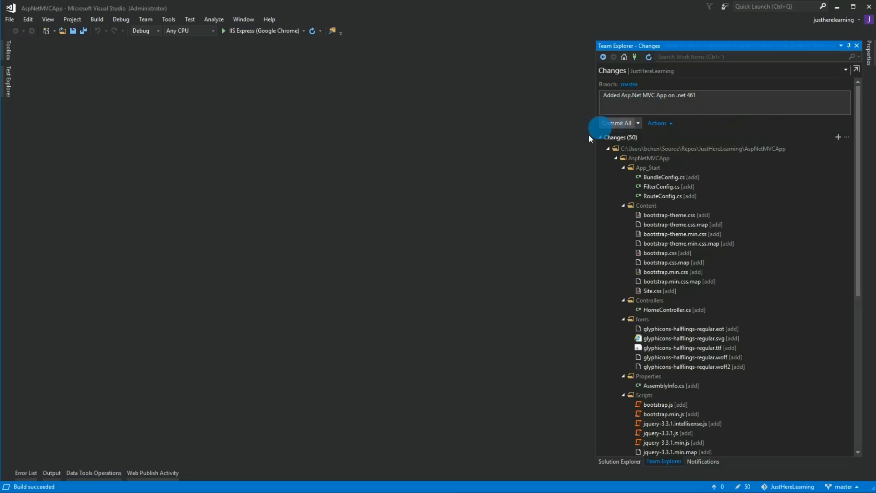
{"action": "left_click", "coordinate": [619, 124]}
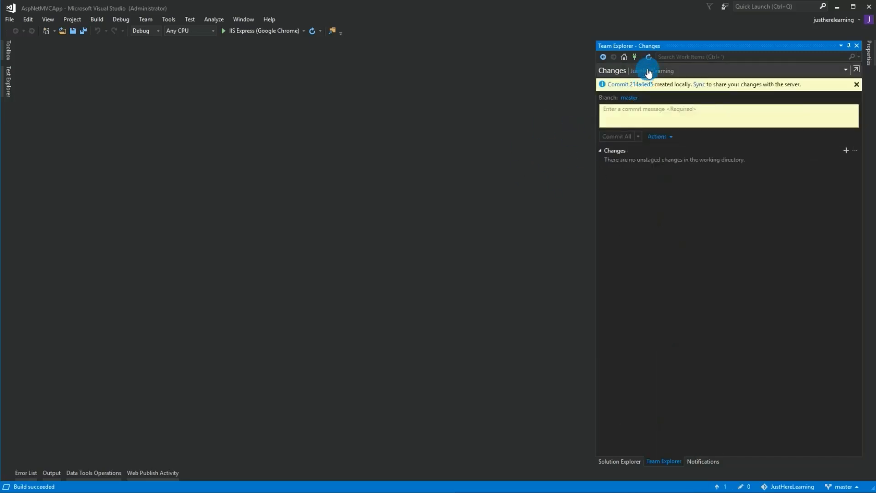
Push the outgoing commit on the master branch to the remote repository
{"action": "left_click", "coordinate": [644, 71]}
{"action": "left_click", "coordinate": [635, 104]}
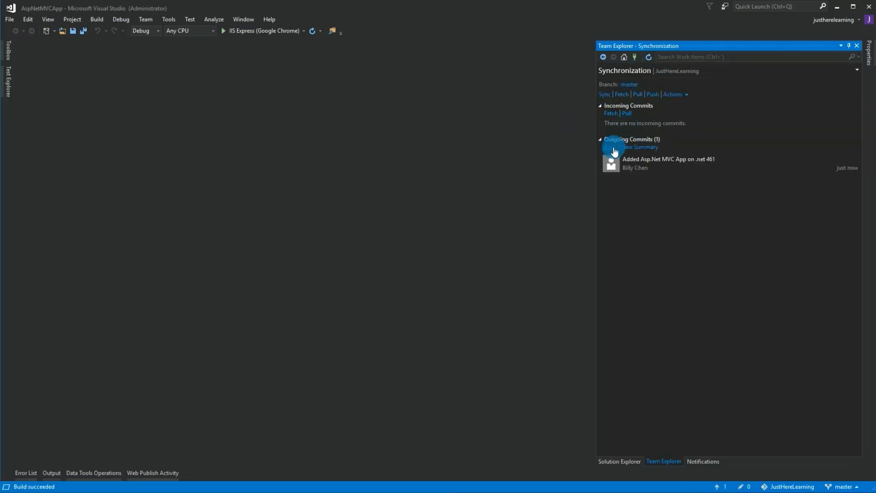
{"action": "left_click", "coordinate": [612, 147]}
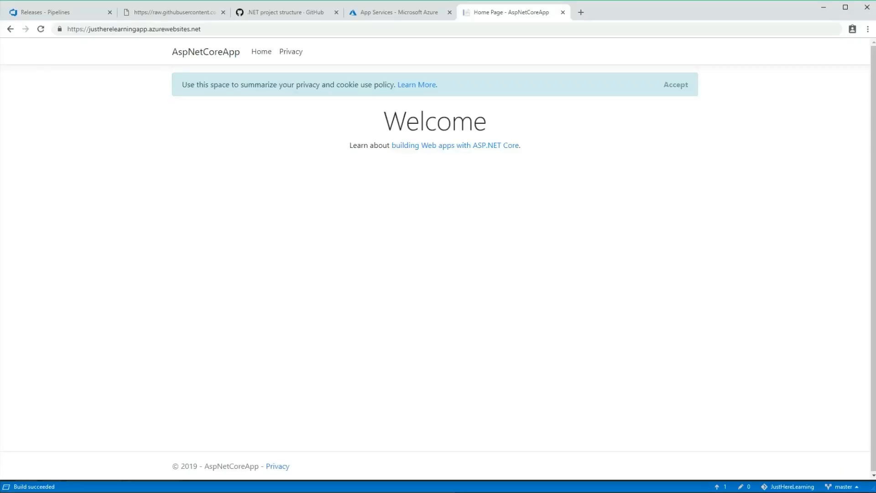
Switch to Azure DevOps and open the build triggered by the "Added Asp.Net MVC App on .net 461" commit to follow its logs
{"action": "left_click", "coordinate": [69, 13]}
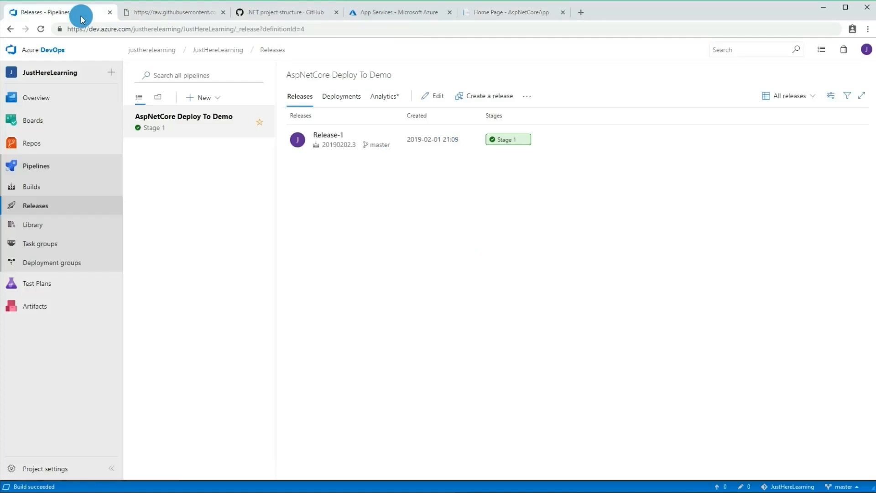
{"action": "left_click", "coordinate": [62, 185]}
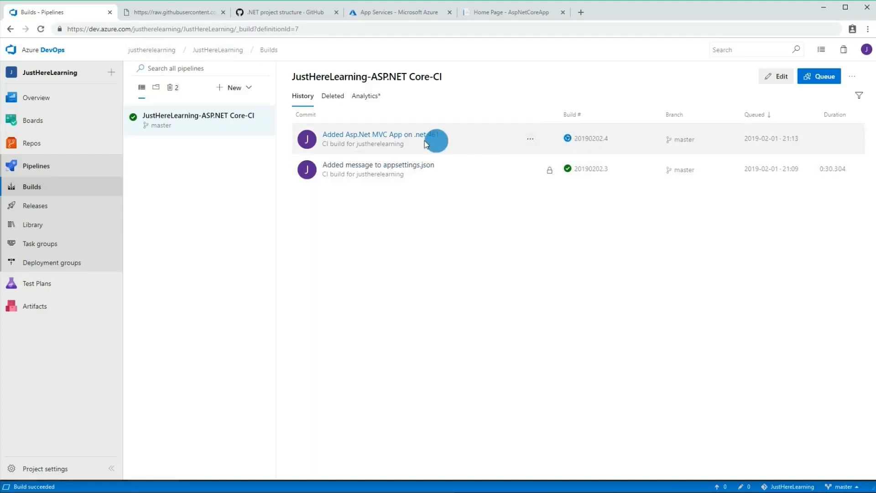
{"action": "left_click", "coordinate": [388, 135]}
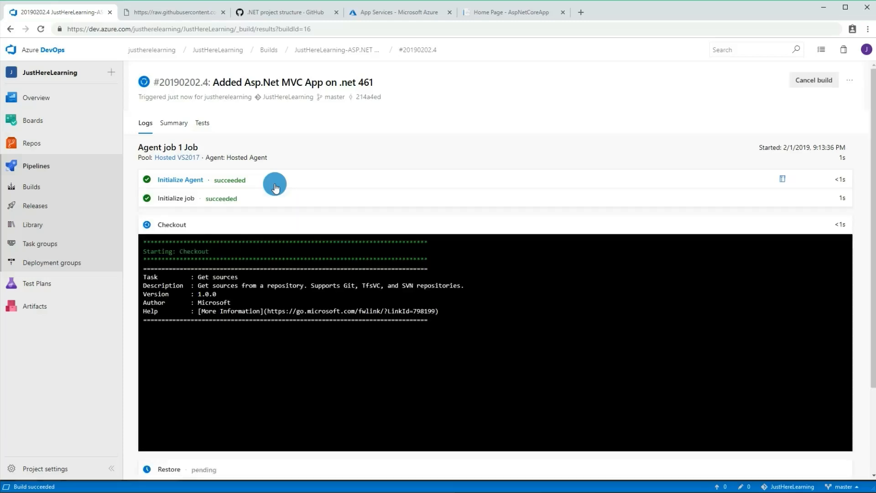
{"action": "scroll", "coordinate": [274, 187], "scroll_direction": "down", "scroll_amount": 2}
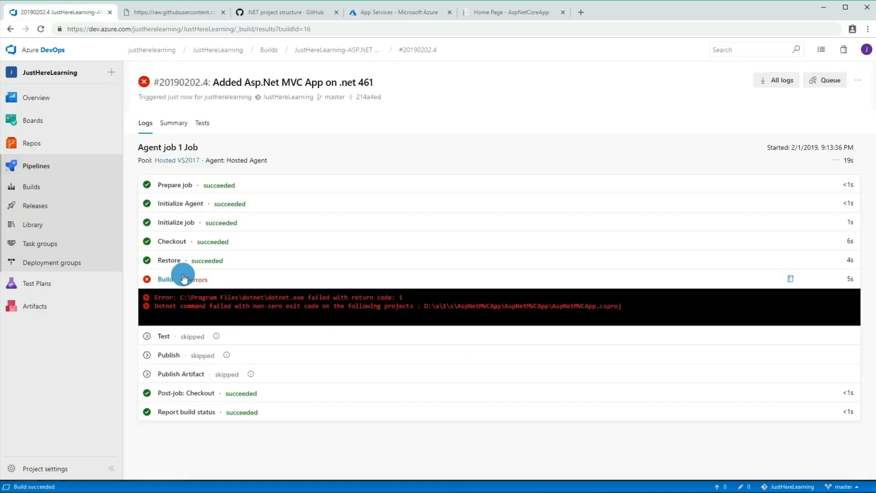
Open the Build task's log, highlight the AspNetMVCApp project name in the last error line, and close the log
{"action": "left_click", "coordinate": [201, 280]}
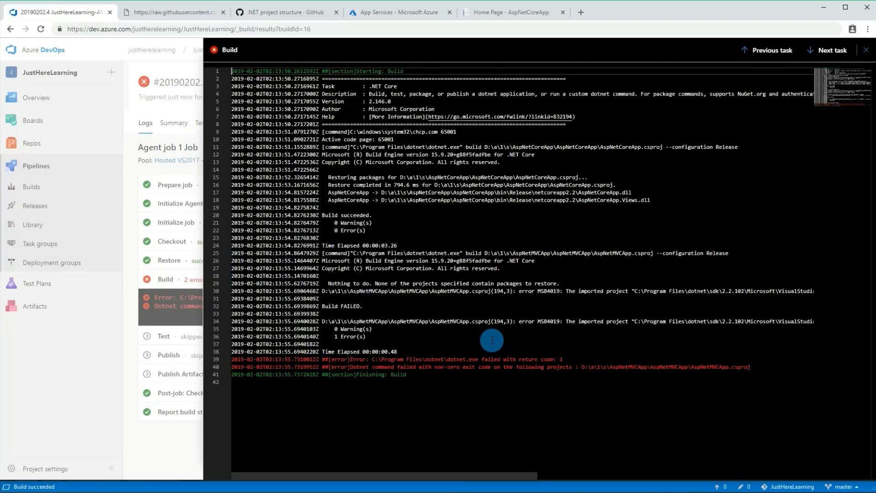
{"action": "double_click", "coordinate": [715, 366]}
{"action": "triple_click", "coordinate": [716, 366]}
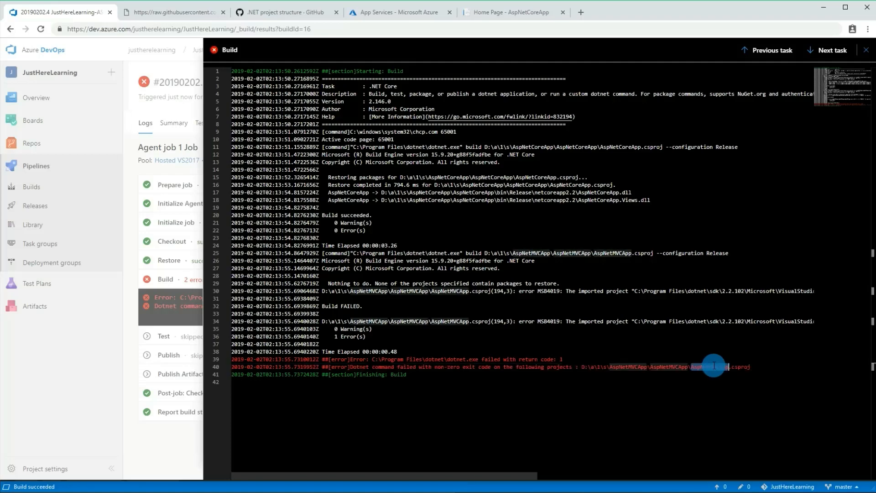
{"action": "triple_click", "coordinate": [715, 366]}
{"action": "left_click", "coordinate": [34, 365]}
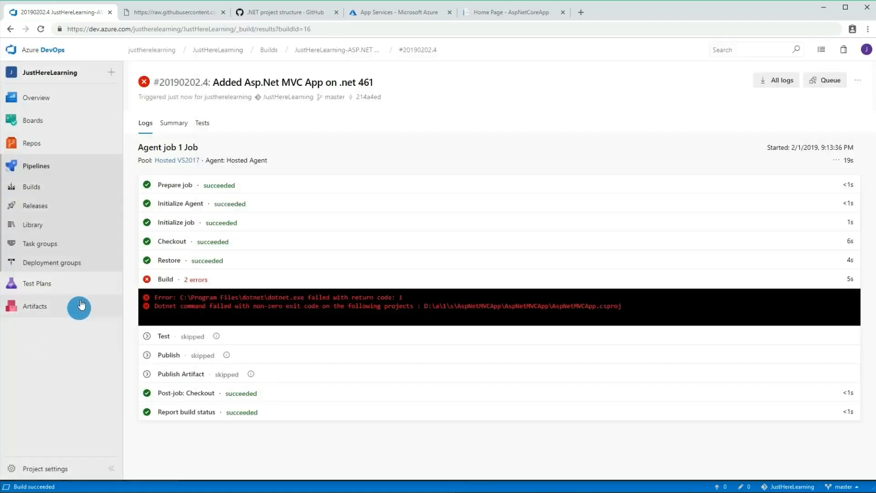
Open the JustHereLearning-ASP.NET Core-CI pipeline for editing, examine the project path setting and Build task, and return to the builds list
{"action": "left_click", "coordinate": [64, 186]}
{"action": "left_click", "coordinate": [781, 78]}
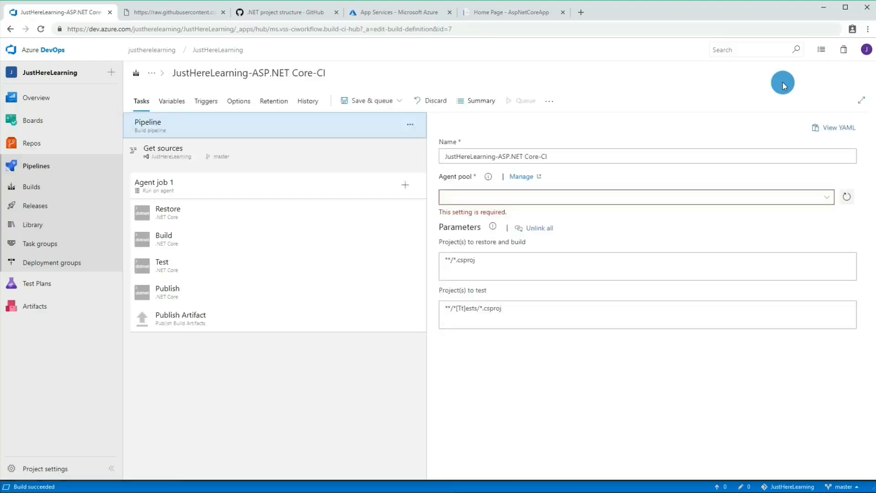
{"action": "triple_click", "coordinate": [486, 255]}
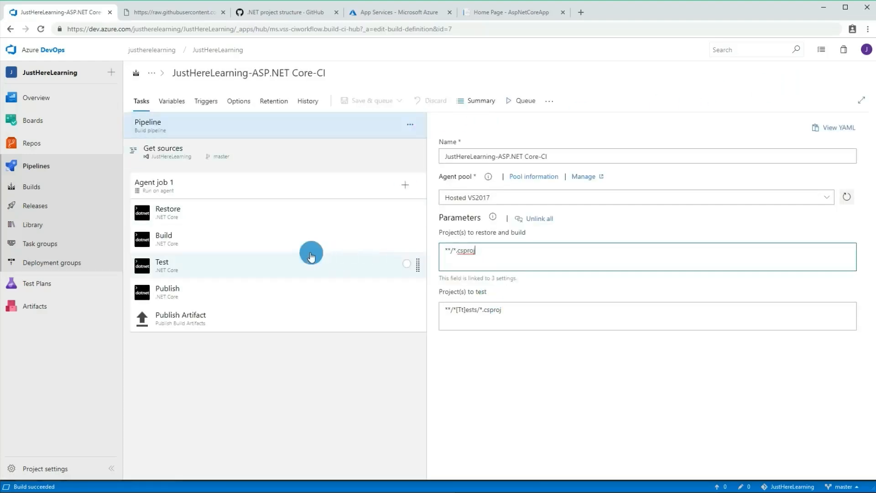
{"action": "left_click", "coordinate": [303, 236]}
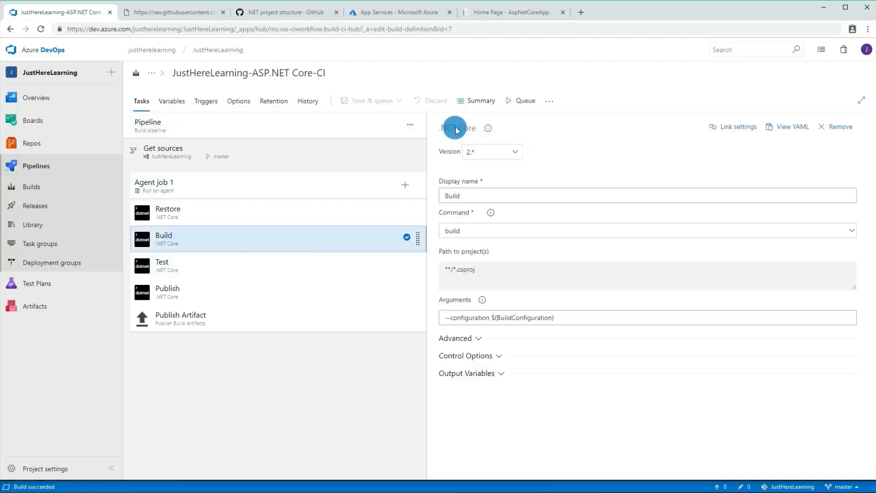
{"action": "left_click_drag", "start_coordinate": [492, 280], "coordinate": [466, 275]}
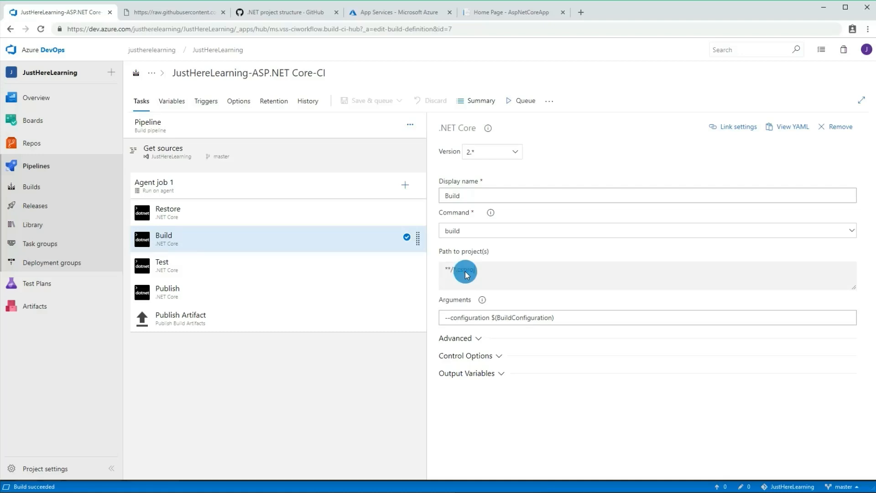
{"action": "left_click", "coordinate": [111, 186]}
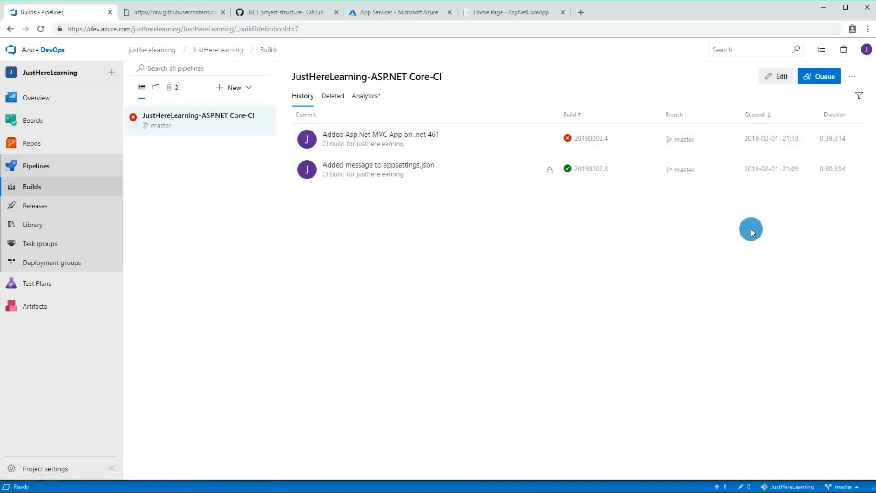
Open the JustHereLearning-ASP.NET Core-CI pipeline for editing and examine the project path settings in the Restore and Build tasks
{"action": "left_click", "coordinate": [772, 78]}
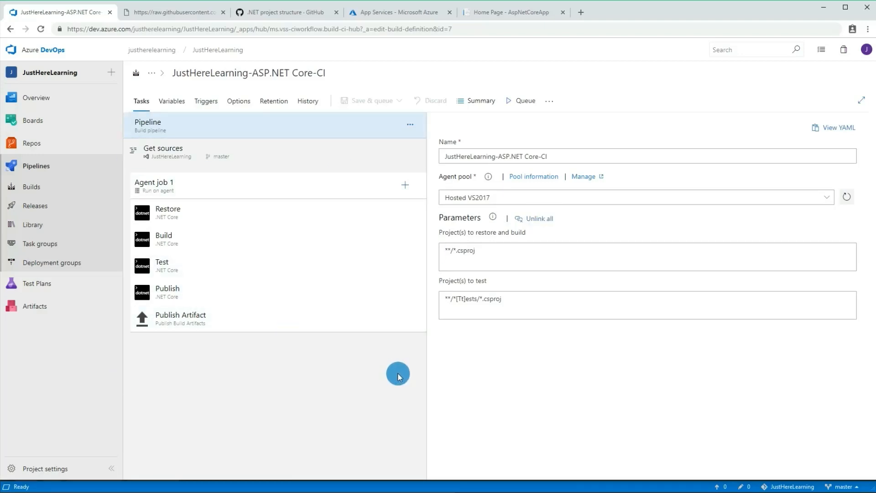
{"action": "left_click", "coordinate": [538, 221]}
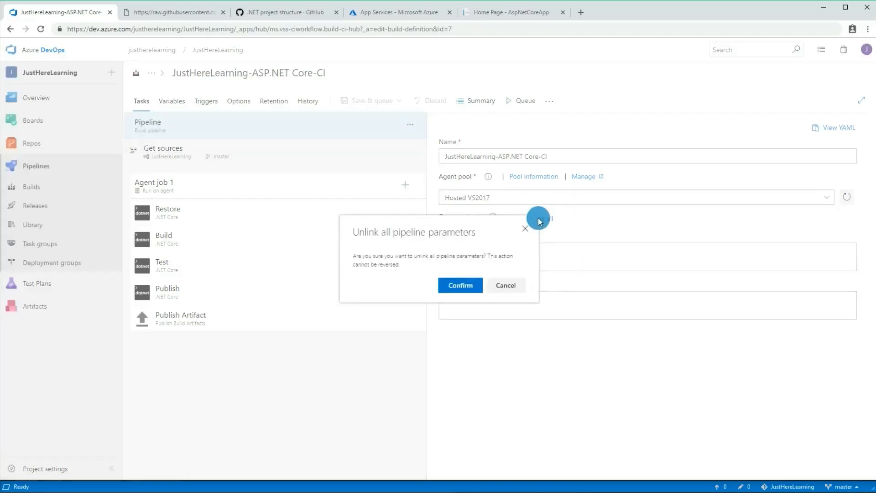
{"action": "left_click", "coordinate": [503, 285]}
{"action": "left_click", "coordinate": [260, 211]}
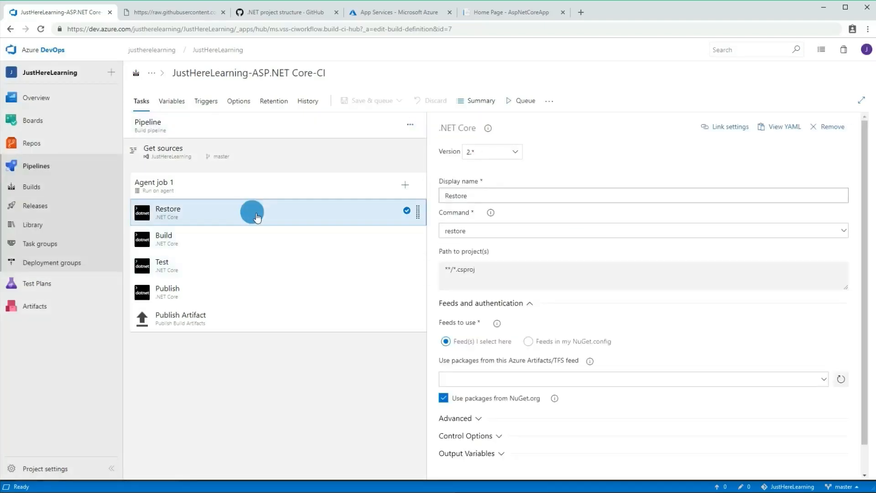
{"action": "left_click_drag", "start_coordinate": [471, 269], "coordinate": [439, 272]}
{"action": "left_click", "coordinate": [307, 250]}
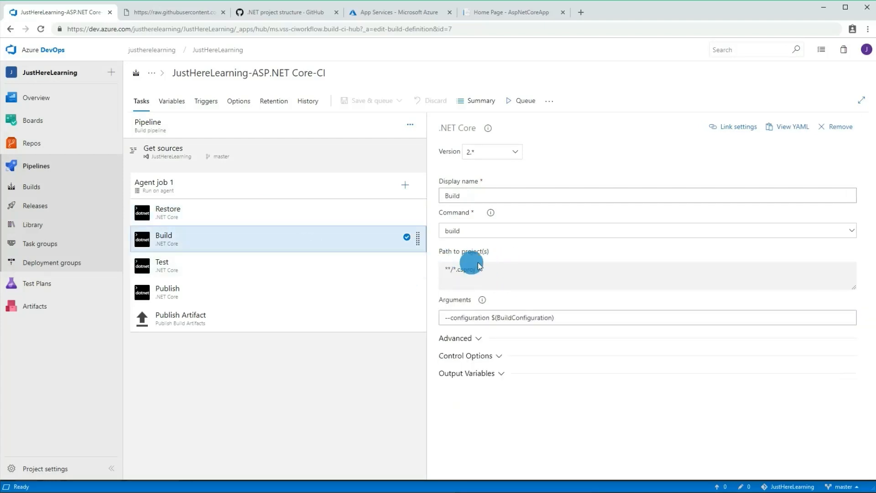
Unlink all parameters of the build pipeline and confirm the change
{"action": "left_click", "coordinate": [268, 118]}
{"action": "left_click", "coordinate": [543, 220]}
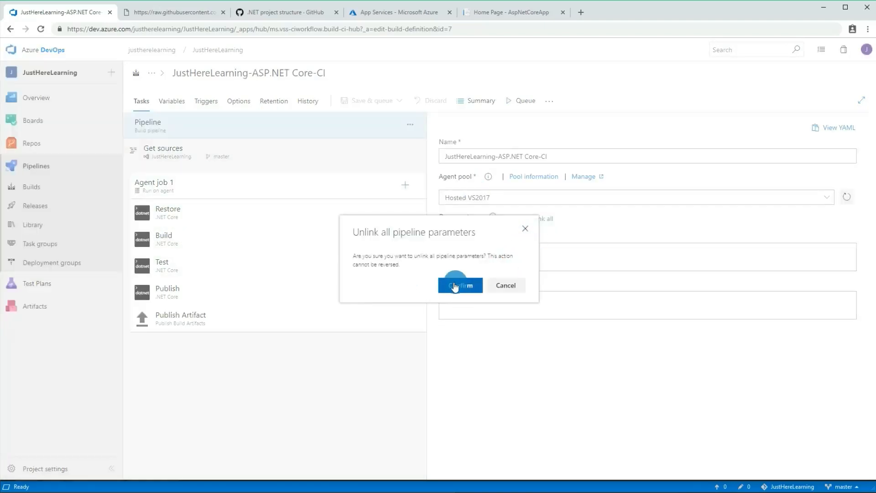
{"action": "left_click", "coordinate": [456, 284]}
Select the Restore task's project path, switch to File Explorer, and copy the AspNetCoreApp\AspNetCoreApp portion of the inner project folder's path
{"action": "left_click", "coordinate": [254, 218]}
{"action": "left_click", "coordinate": [505, 279]}
{"action": "triple_click", "coordinate": [516, 282]}
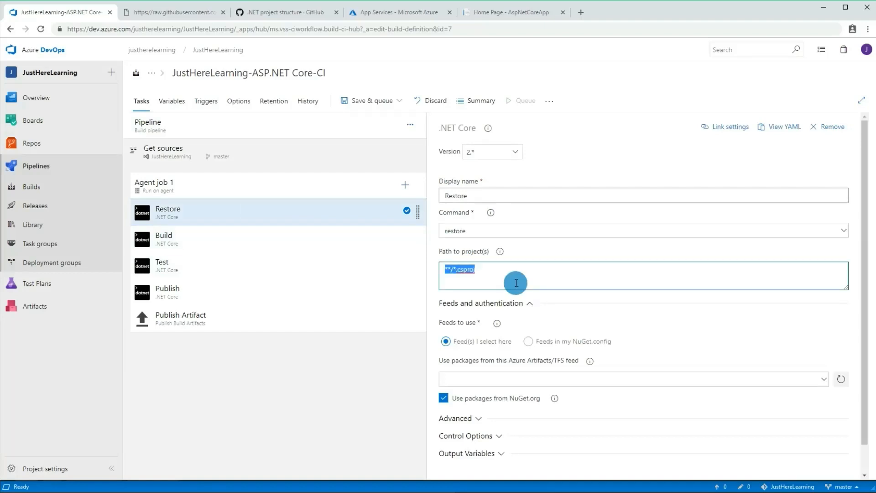
{"action": "triple_click", "coordinate": [516, 283]}
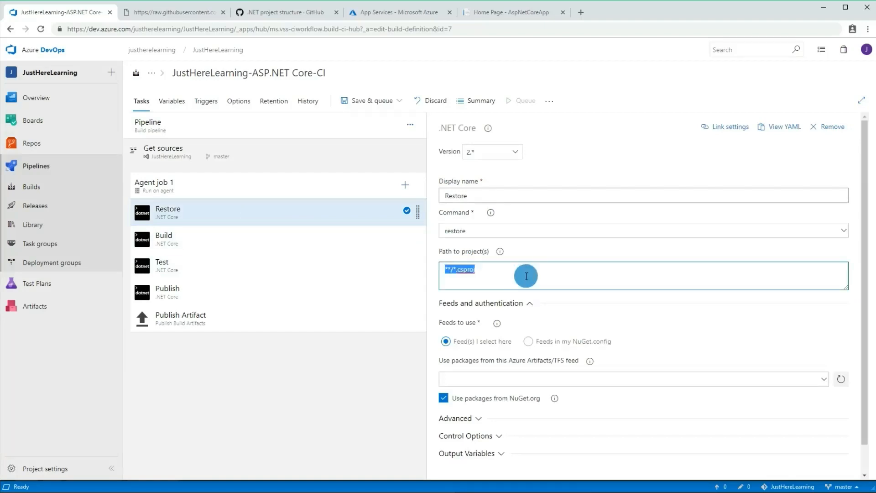
{"action": "key", "text": "alt+Tab"}
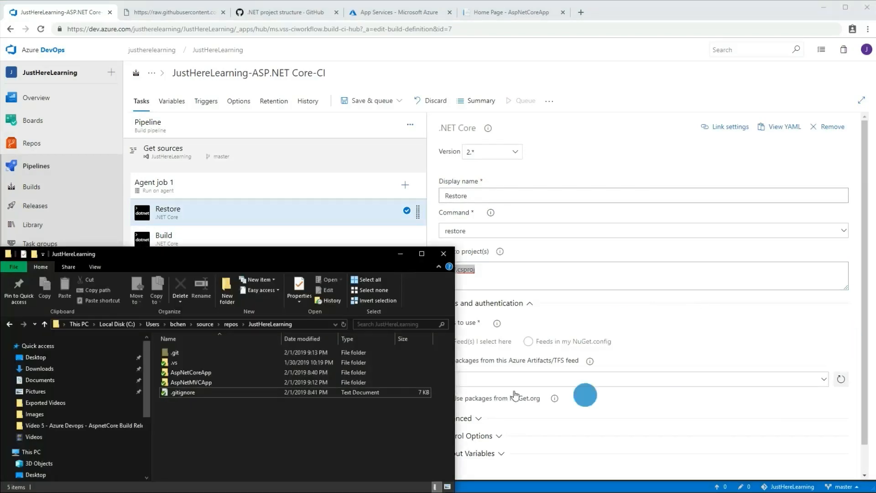
{"action": "double_click", "coordinate": [201, 373]}
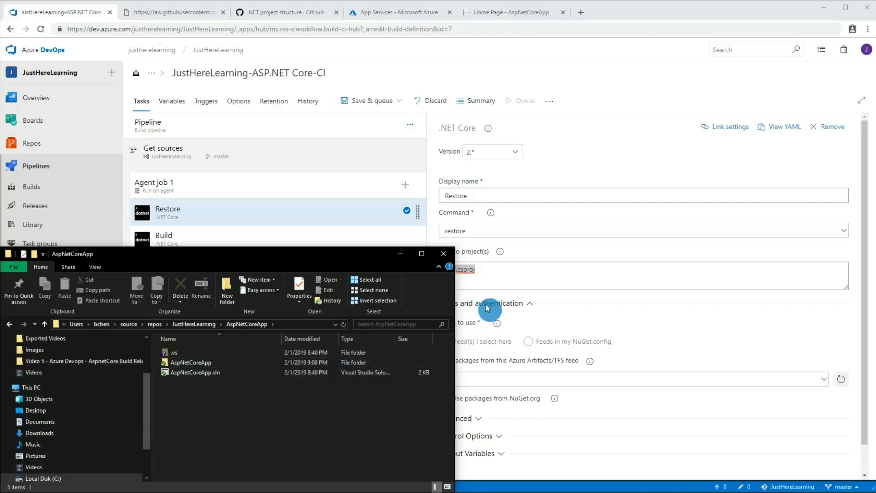
{"action": "left_click", "coordinate": [294, 324]}
{"action": "double_click", "coordinate": [204, 365]}
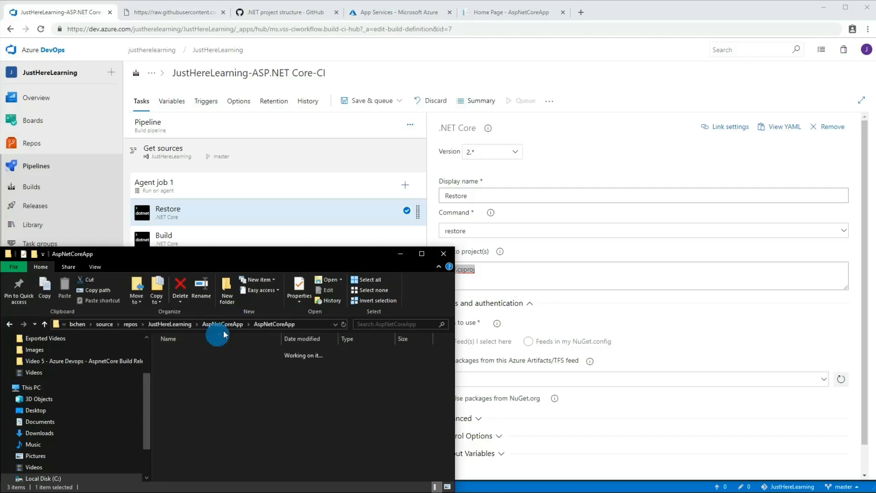
{"action": "left_click", "coordinate": [239, 326]}
{"action": "left_click", "coordinate": [240, 327]}
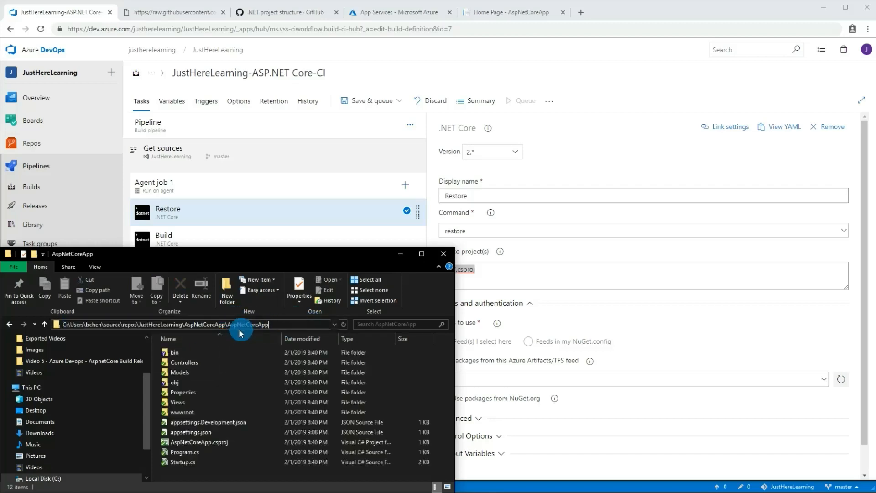
{"action": "left_click", "coordinate": [185, 325], "text": "shift"}
{"action": "key", "text": "ctrl+c"}
Switch back to Azure DevOps and set the Restore task's project path to **/AspNetCoreApp/AspNetCoreApp/*.csproj, using forward slashes
{"action": "key", "text": "alt+Tab"}
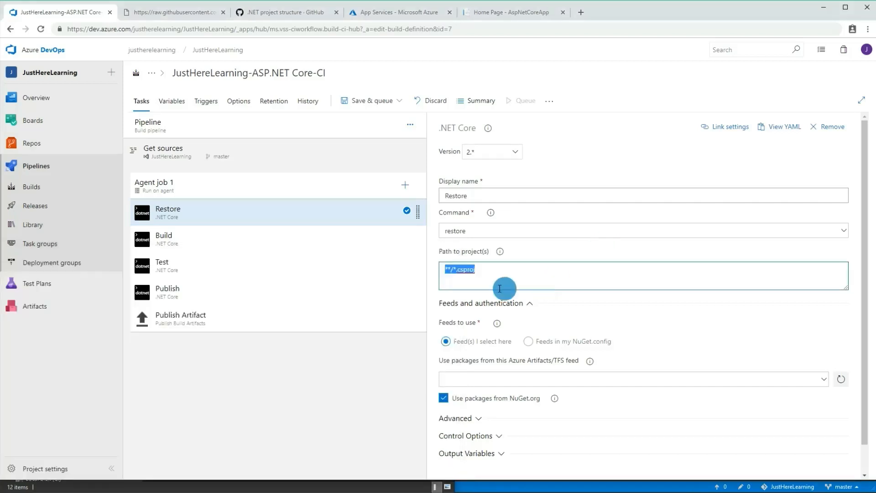
{"action": "left_click", "coordinate": [454, 271]}
{"action": "key", "text": "ctrl+v"}
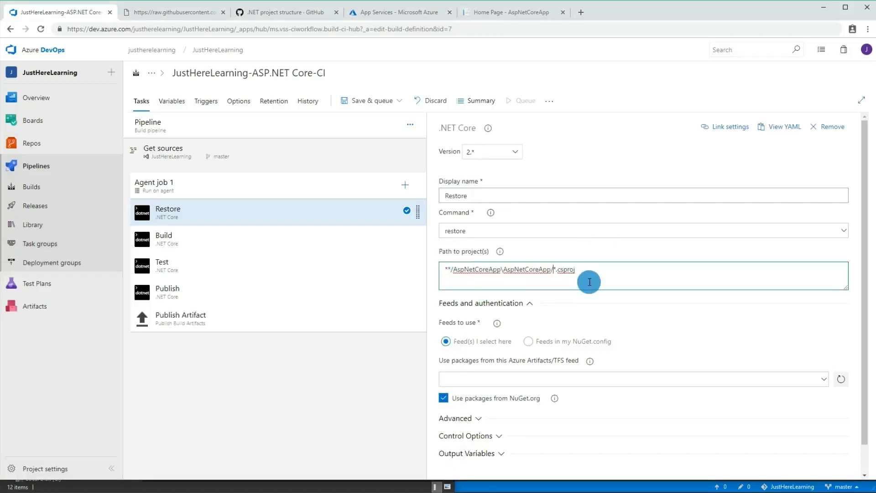
{"action": "key", "text": "BackSpace"}
{"action": "type", "text": "/"}
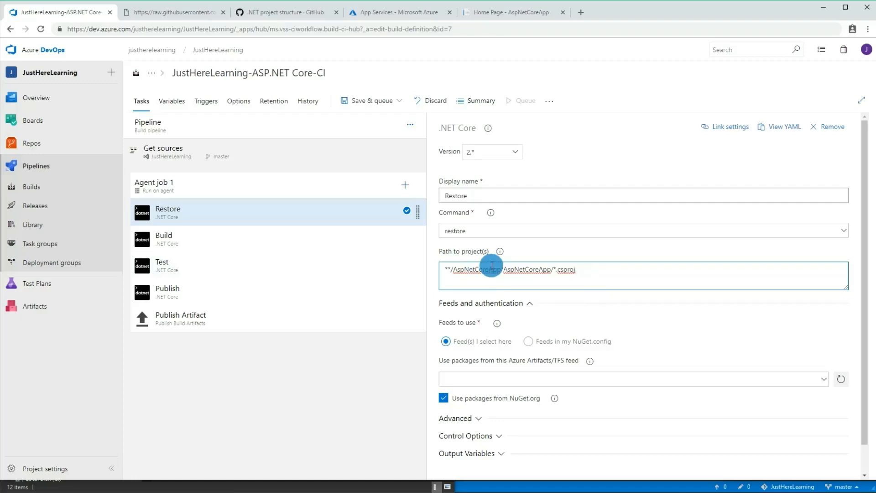
Replace the second AspNetCoreApp folder in the Restore path with a wildcard, making it **/AspNetCoreApp/**/*.csproj
{"action": "double_click", "coordinate": [472, 273]}
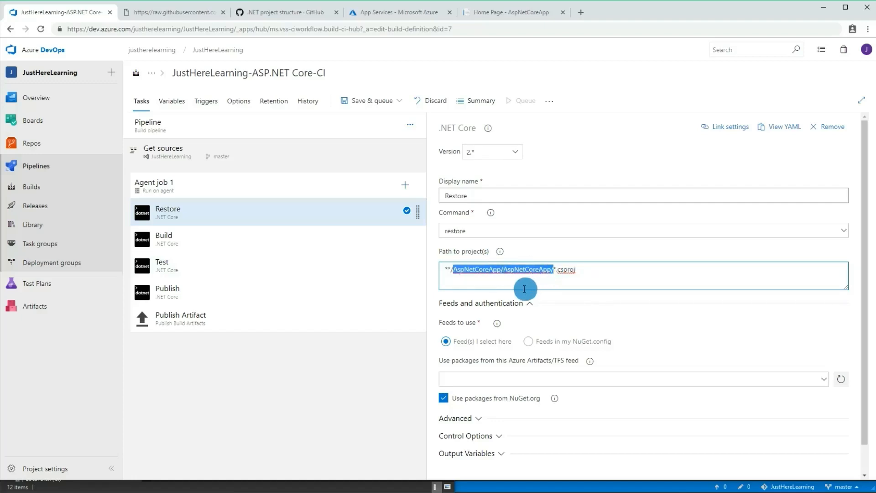
{"action": "double_click", "coordinate": [534, 275]}
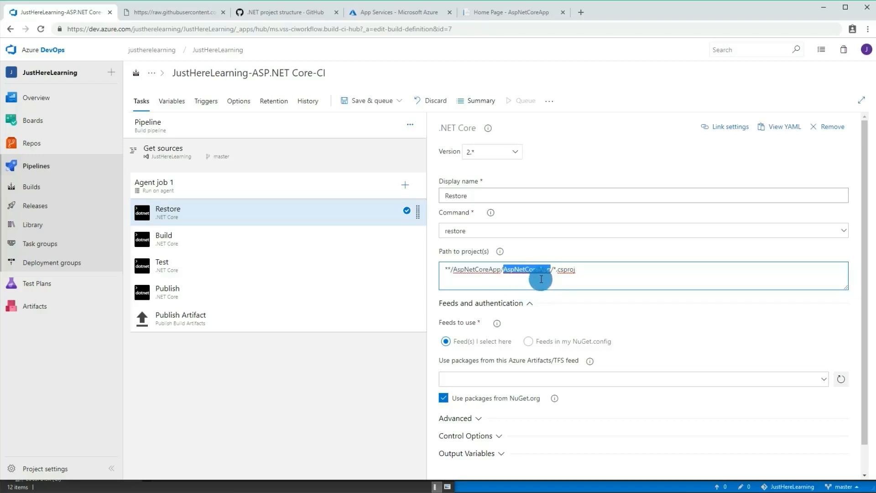
{"action": "type", "text": "**"}
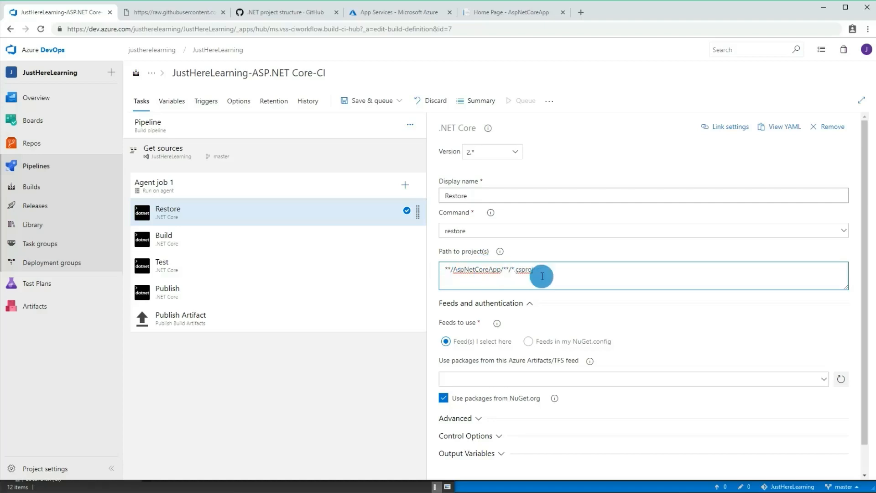
{"action": "key", "text": "BackSpace"}
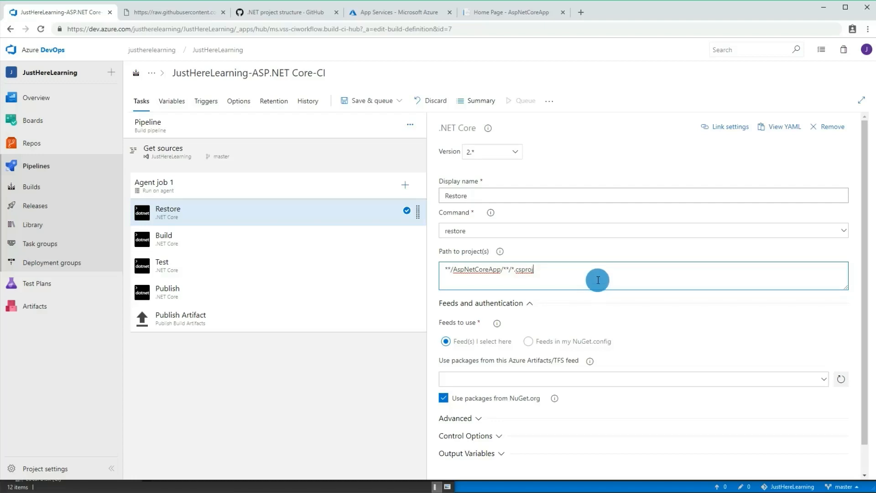
Copy the Restore path **/AspNetCoreApp/**/*.csproj into the Build task's project path, dismissing the save prompt
{"action": "key", "text": "ctrl+a"}
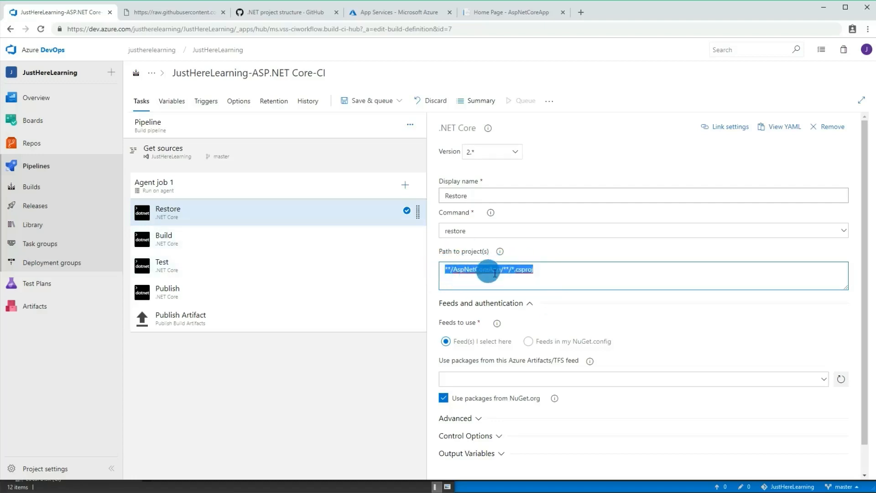
{"action": "left_click", "coordinate": [253, 241]}
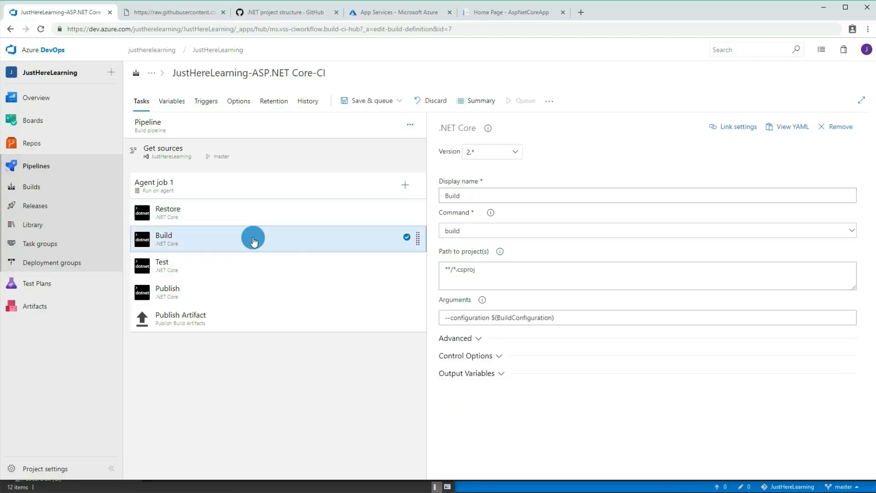
{"action": "left_click", "coordinate": [489, 273]}
{"action": "key", "text": "ctrl+a"}
{"action": "key", "text": "ctrl+s"}
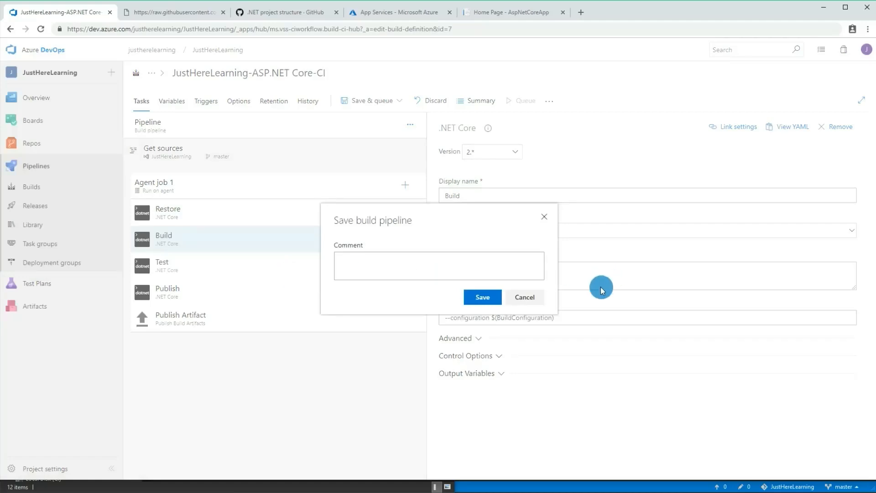
{"action": "left_click", "coordinate": [529, 297]}
{"action": "left_click", "coordinate": [375, 294]}
Disable the Test task in Agent job 1
{"action": "left_click", "coordinate": [326, 273]}
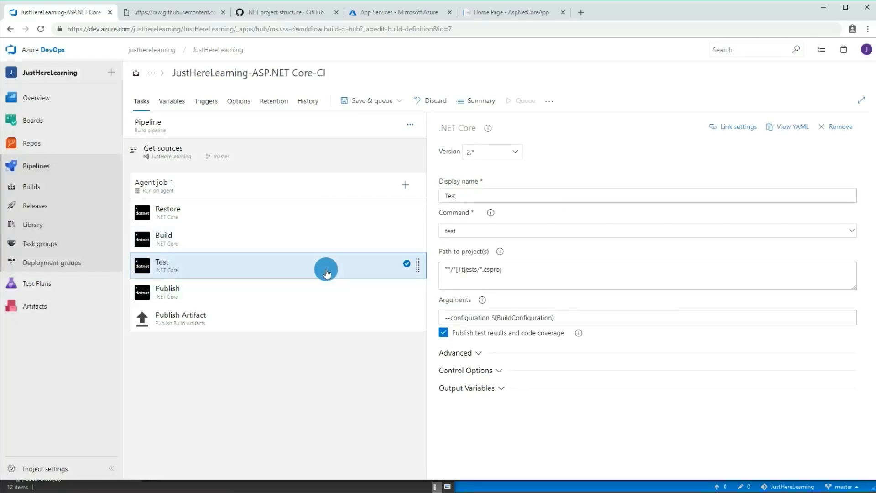
{"action": "right_click", "coordinate": [325, 273]}
{"action": "left_click", "coordinate": [336, 299]}
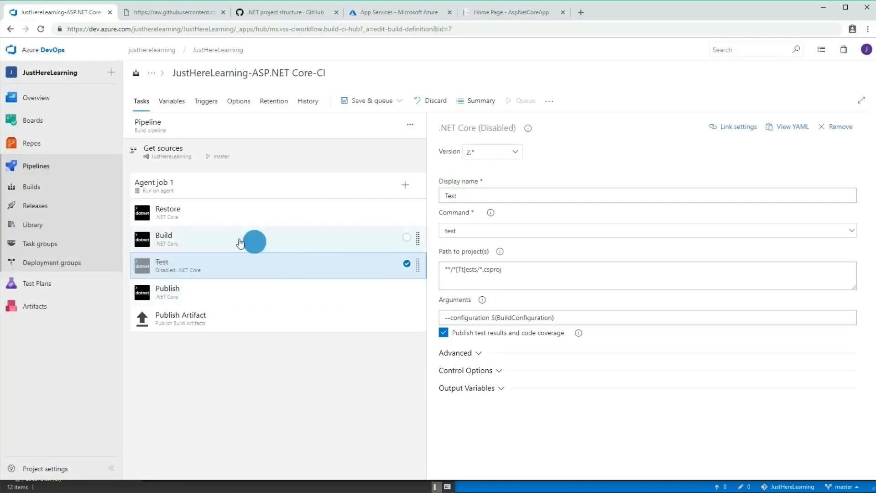
Check the settings of the Publish and Publish Artifact tasks, and save the build pipeline without queuing and without a comment
{"action": "left_click", "coordinate": [292, 289]}
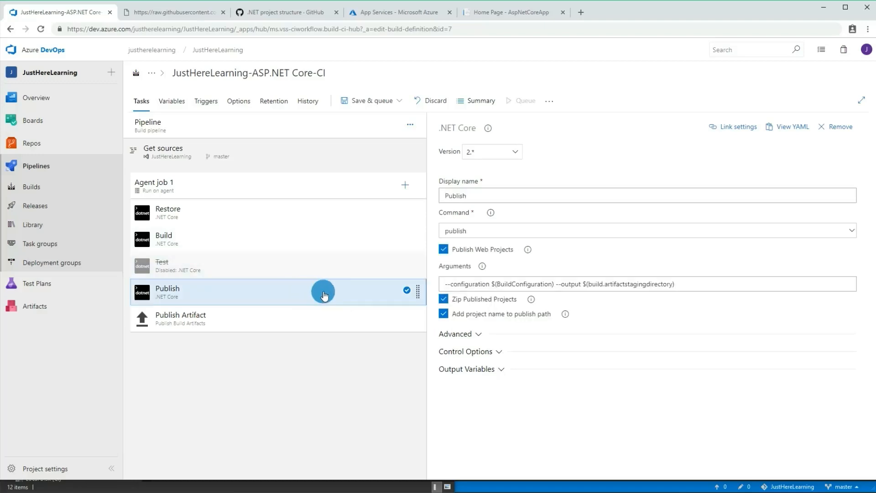
{"action": "left_click", "coordinate": [270, 325]}
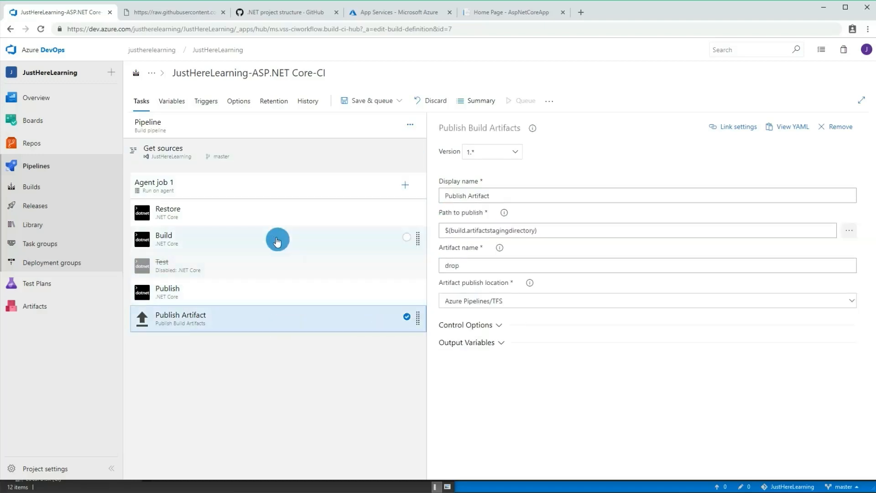
{"action": "left_click", "coordinate": [273, 209]}
{"action": "left_click", "coordinate": [391, 101]}
{"action": "left_click", "coordinate": [372, 137]}
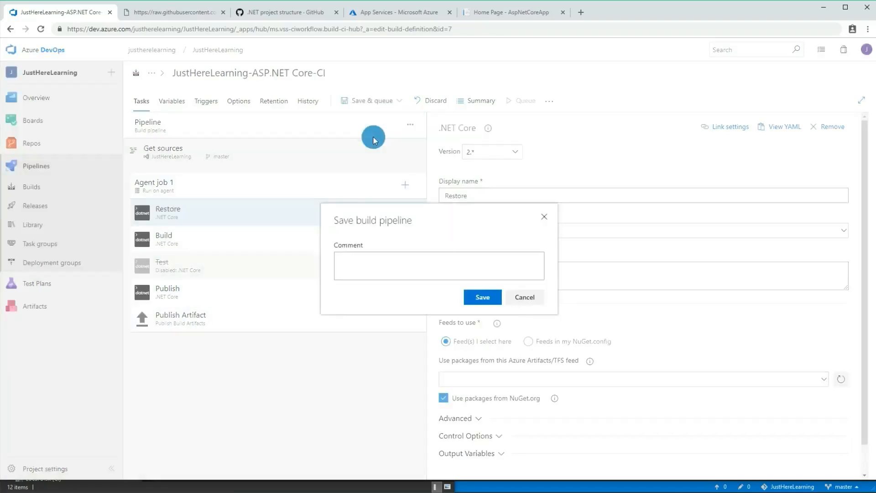
{"action": "left_click", "coordinate": [482, 297]}
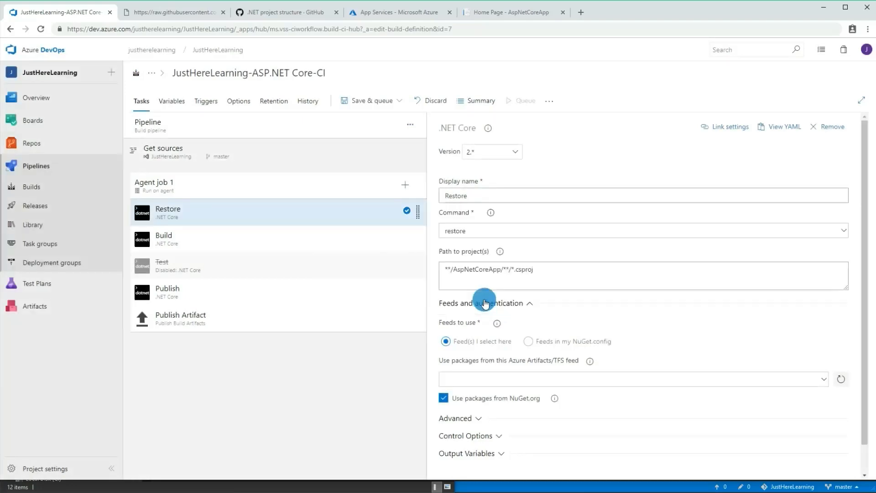
Queue a manual build from the builds list on the Hosted VS2017 pool and master branch, and open its logs
{"action": "left_click", "coordinate": [84, 188]}
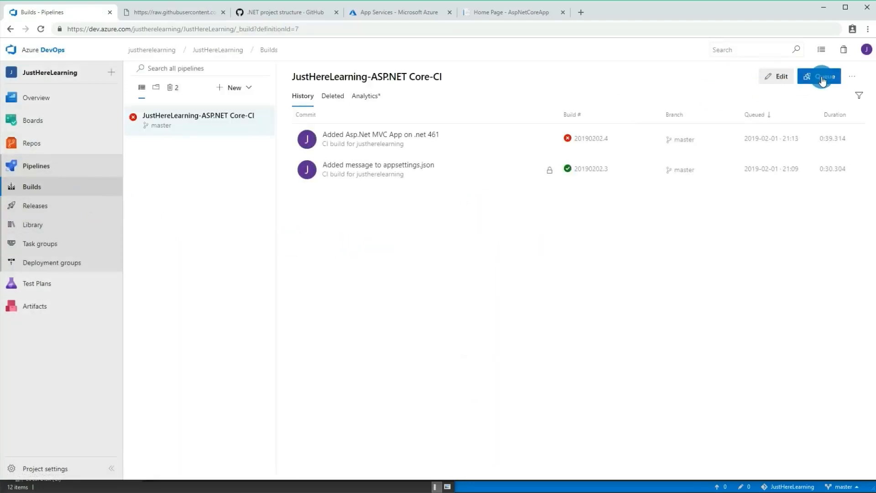
{"action": "left_click", "coordinate": [821, 77]}
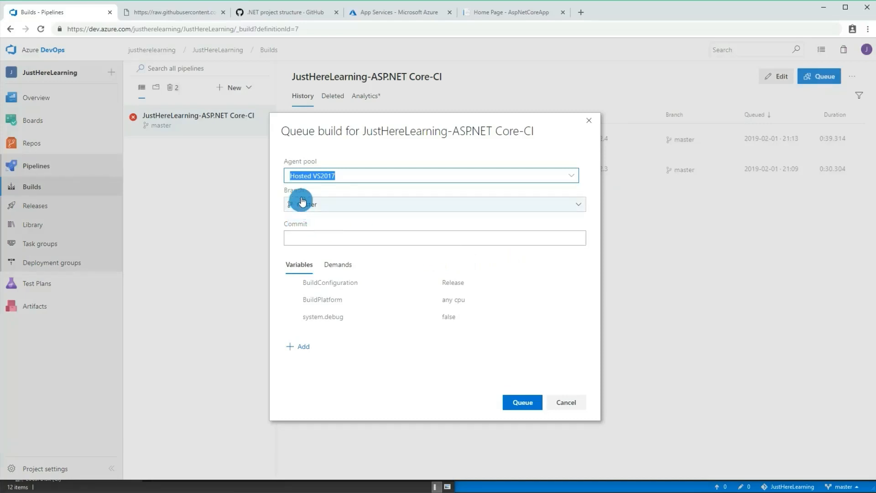
{"action": "left_click_drag", "start_coordinate": [290, 174], "coordinate": [322, 175]}
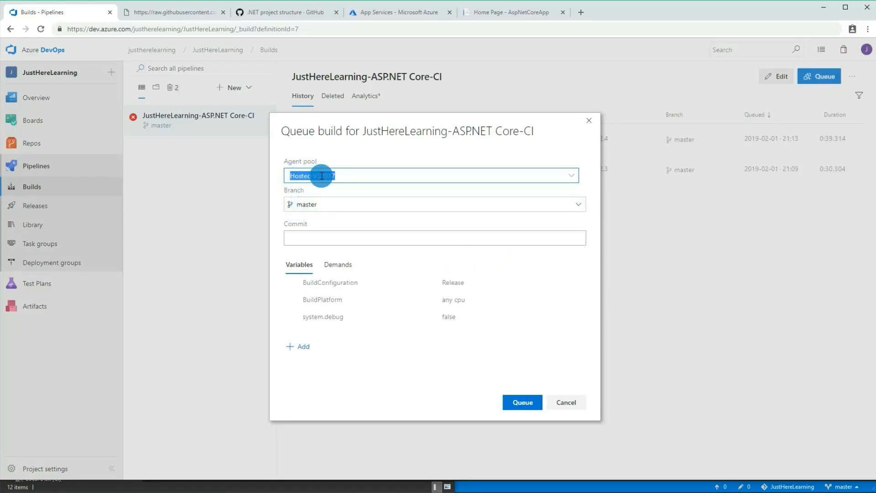
{"action": "left_click", "coordinate": [528, 402]}
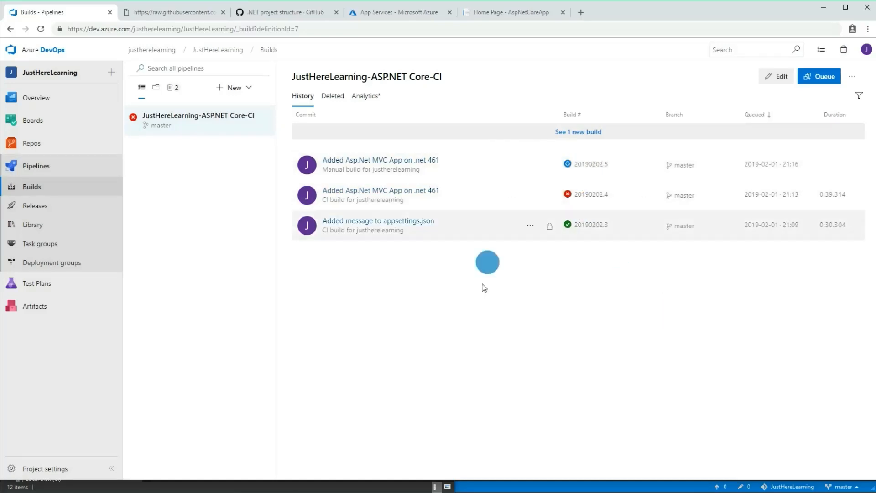
{"action": "left_click", "coordinate": [414, 161]}
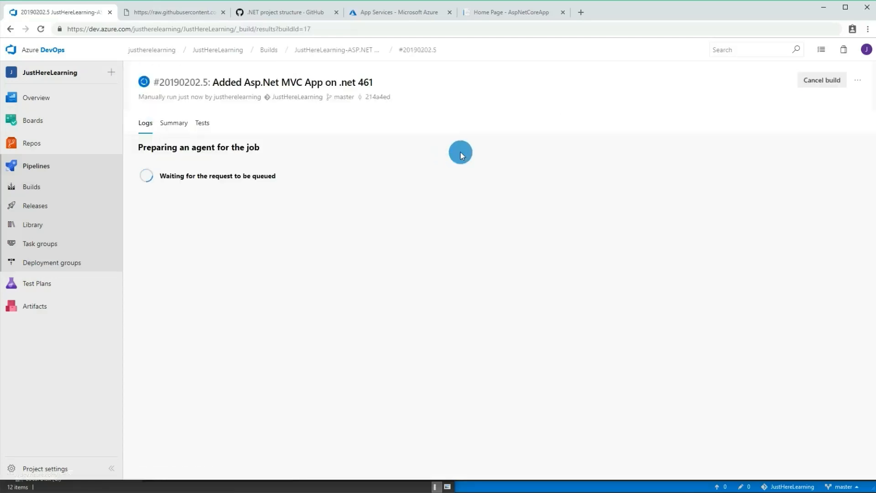
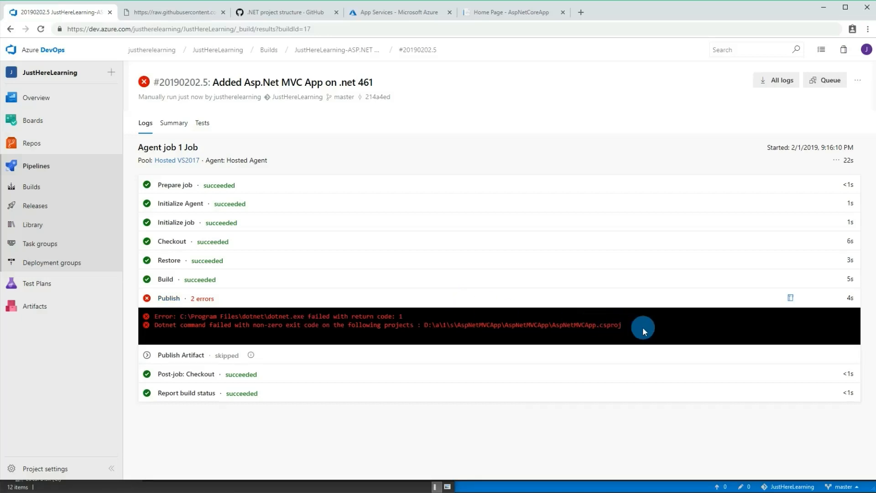
Edit the build pipeline's Publish task: turn off Publish Web Projects and set the project path to **/AspNetCoreApp/**/*.csproj
{"action": "left_click", "coordinate": [32, 186]}
{"action": "left_click", "coordinate": [771, 77]}
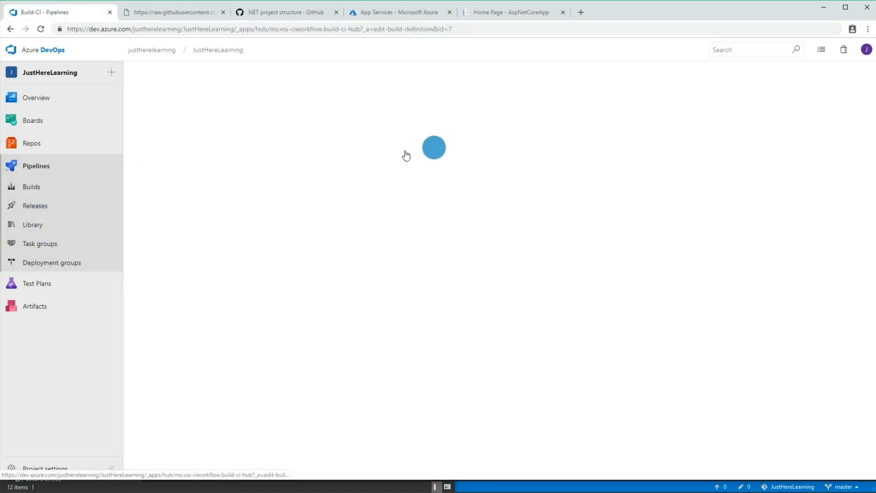
{"action": "left_click", "coordinate": [251, 292]}
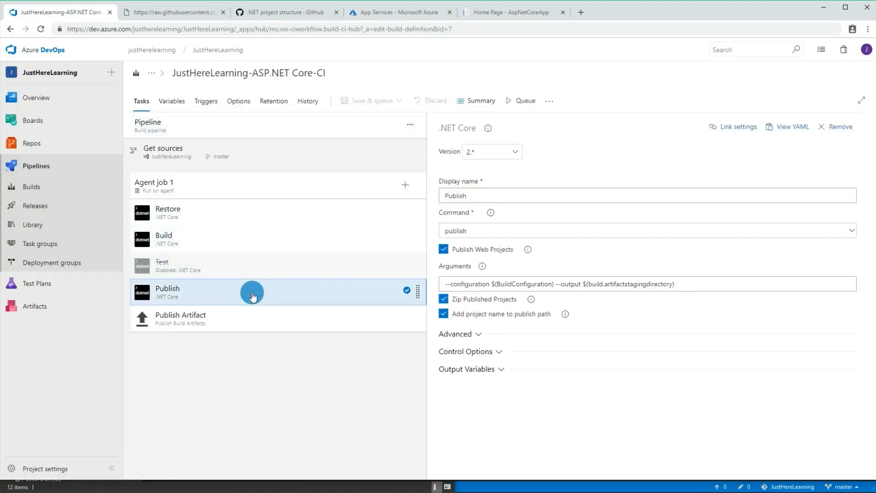
{"action": "left_click", "coordinate": [444, 249]}
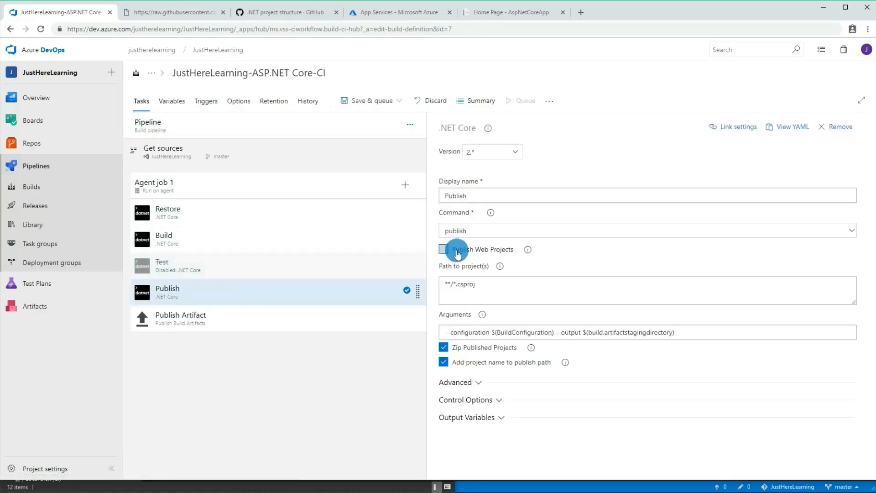
{"action": "left_click", "coordinate": [500, 291]}
{"action": "key", "text": "ctrl+a"}
{"action": "type", "text": "**/AspNetCoreApp/**/*.csproj"}
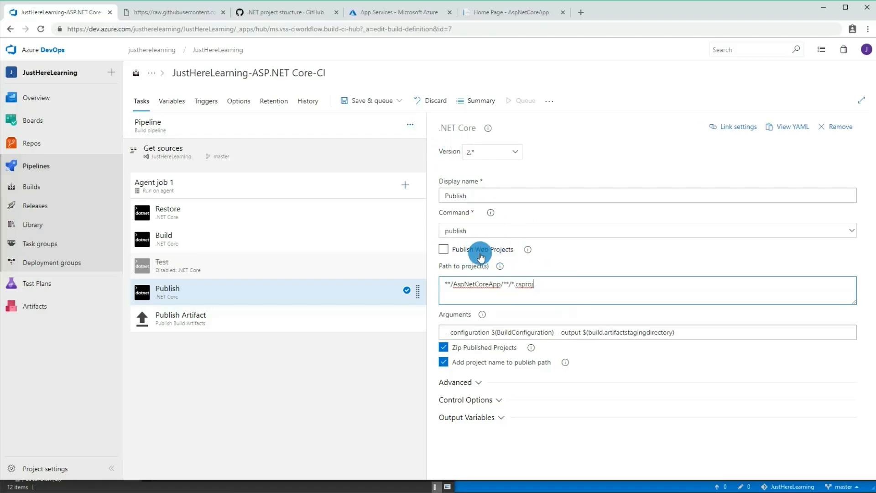
Save the pipeline and queue a build on the Hosted VS2017 pool and master branch without a comment, and open the new build's logs
{"action": "left_click", "coordinate": [358, 101]}
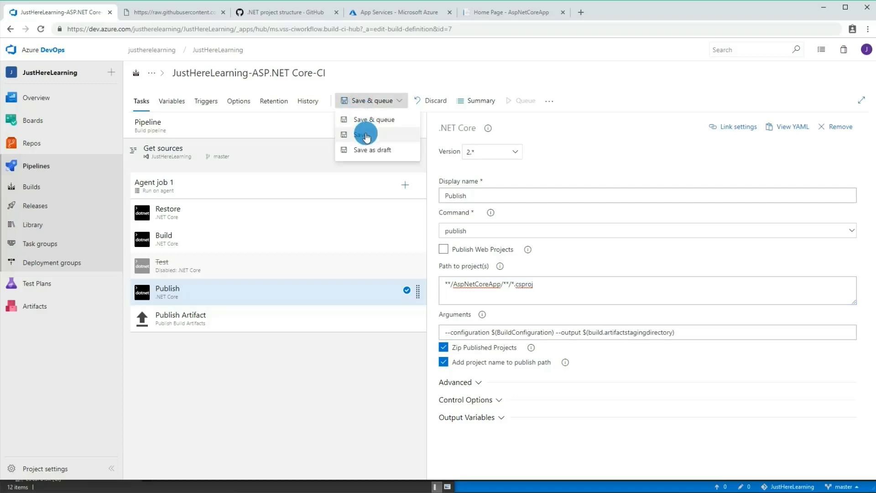
{"action": "left_click", "coordinate": [372, 121]}
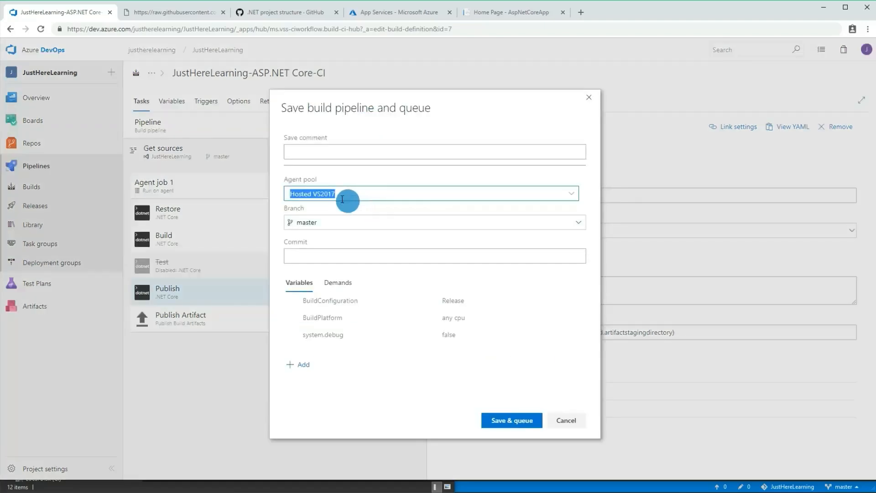
{"action": "left_click", "coordinate": [509, 424]}
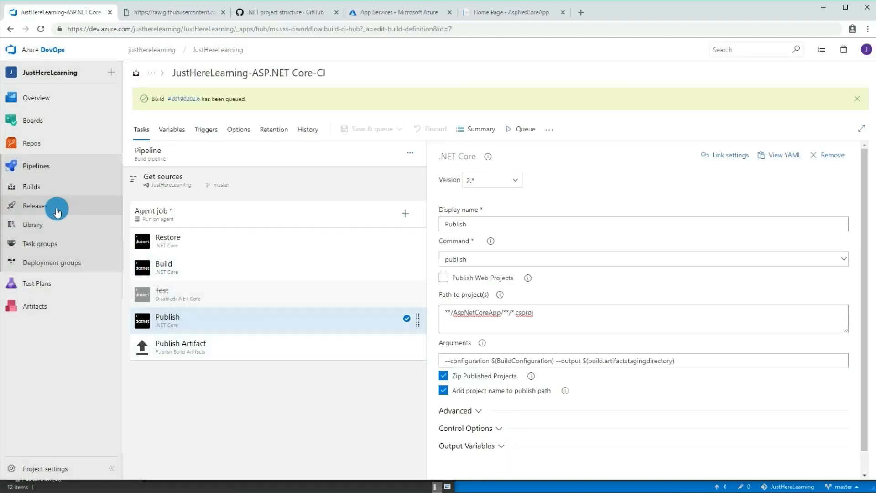
{"action": "left_click", "coordinate": [41, 187]}
{"action": "left_click", "coordinate": [566, 141]}
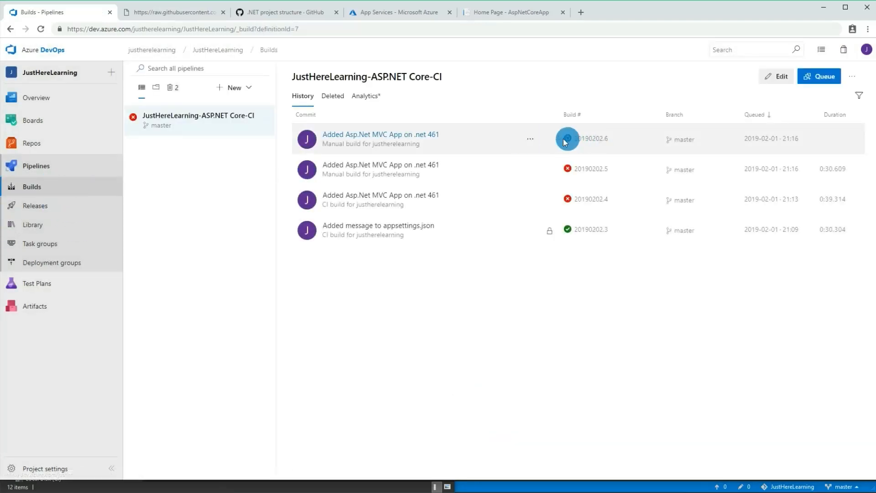
{"action": "left_click", "coordinate": [845, 68]}
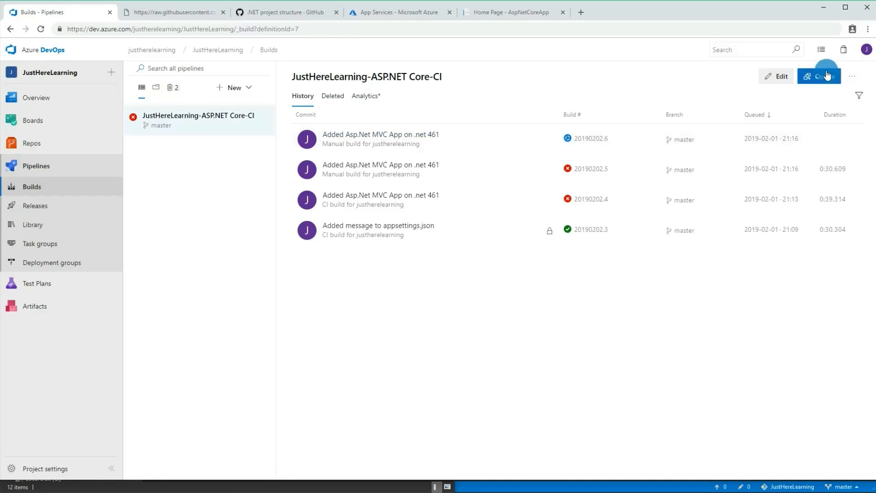
{"action": "left_click", "coordinate": [371, 136]}
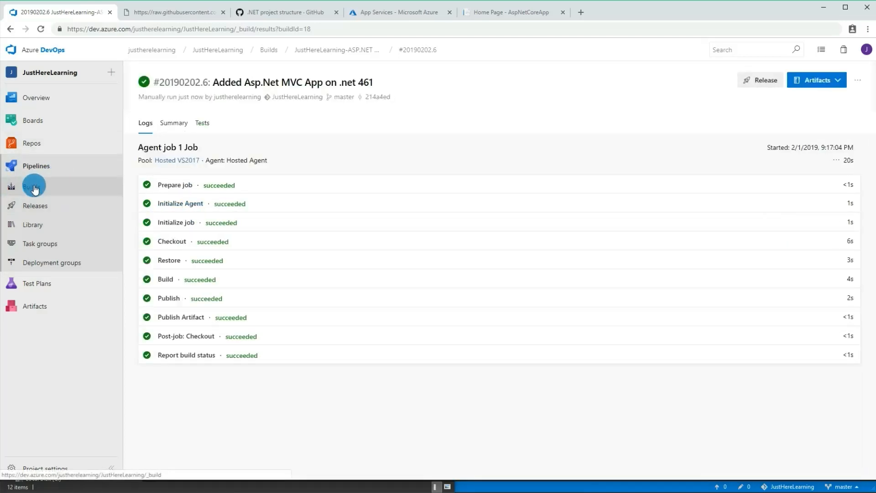
Check the new release form without creating a release, and review the builds list and the AspNetCore Deploy To Demo releases
{"action": "left_click", "coordinate": [762, 82]}
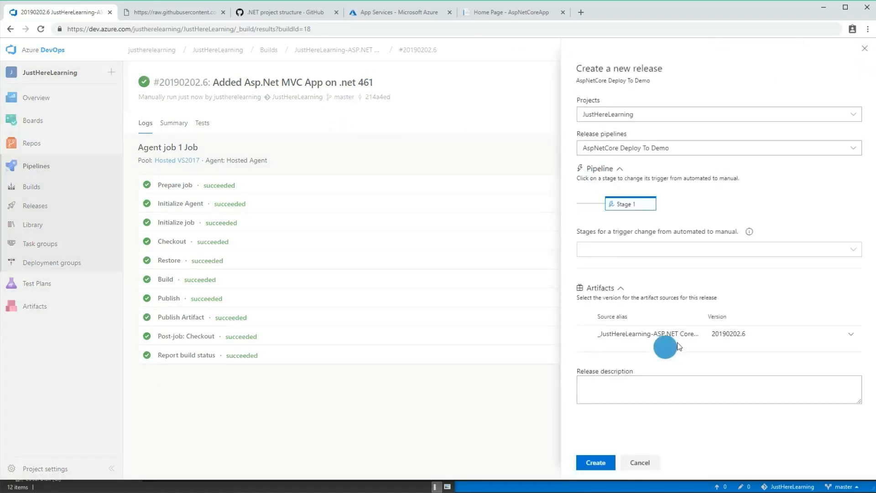
{"action": "left_click", "coordinate": [862, 52]}
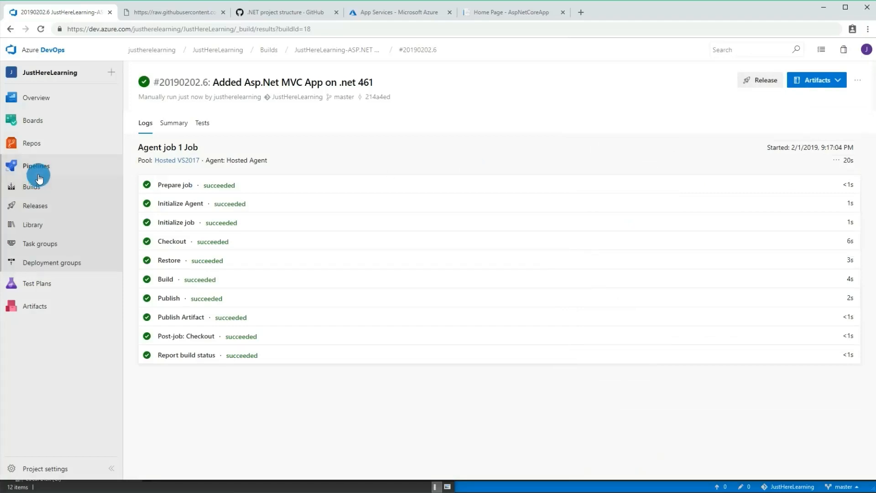
{"action": "left_click", "coordinate": [52, 186]}
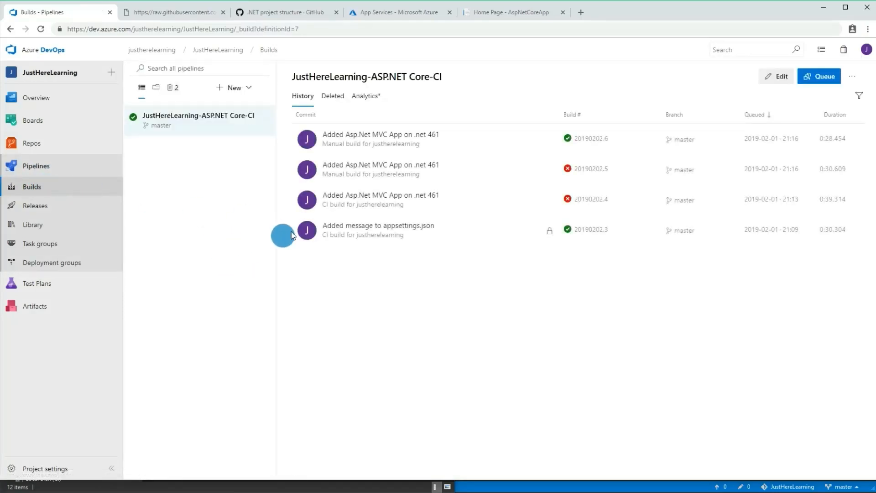
{"action": "left_click", "coordinate": [55, 206]}
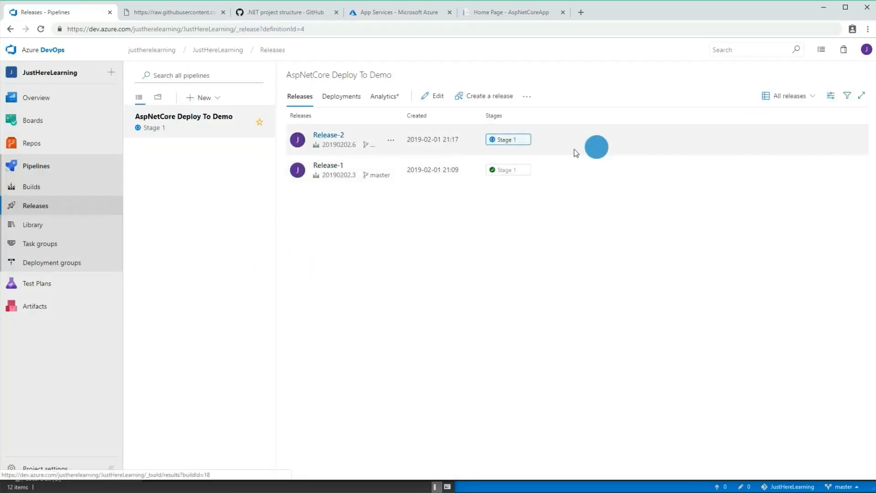
{"action": "left_click", "coordinate": [77, 186]}
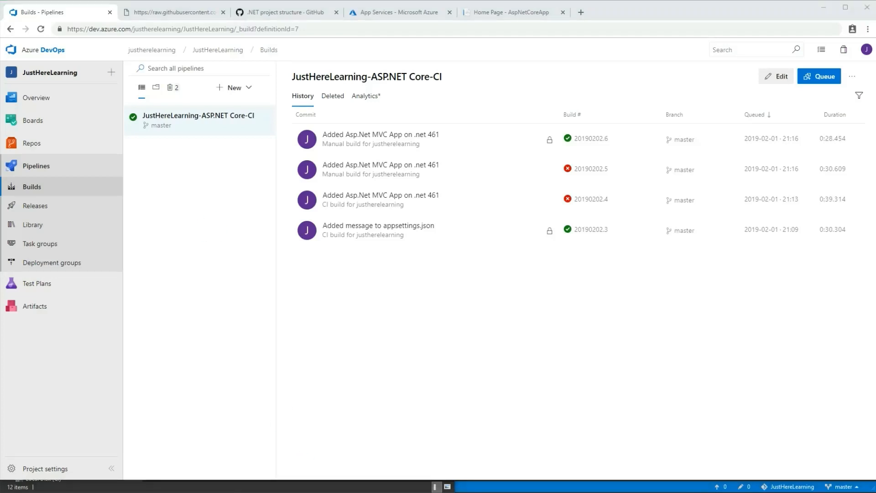
Examine the AspNetMVCApp folder inside JustHereLearning in File Explorer, and return to the builds page in the browser
{"action": "key", "text": "alt+Tab"}
{"action": "left_click", "coordinate": [208, 325]}
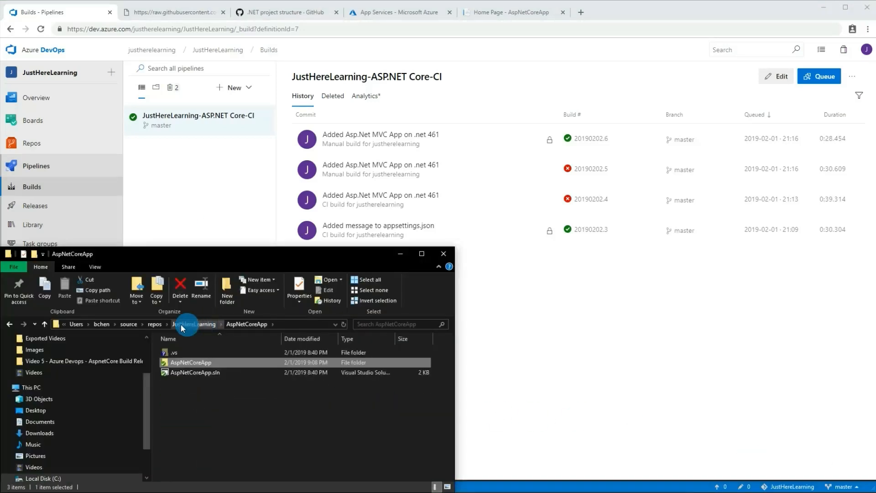
{"action": "left_click", "coordinate": [201, 325]}
{"action": "double_click", "coordinate": [213, 381]}
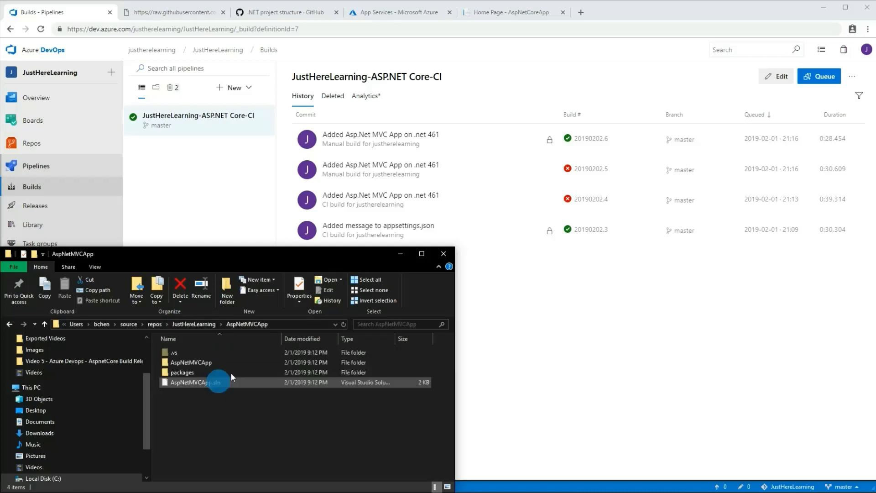
{"action": "left_click", "coordinate": [535, 404]}
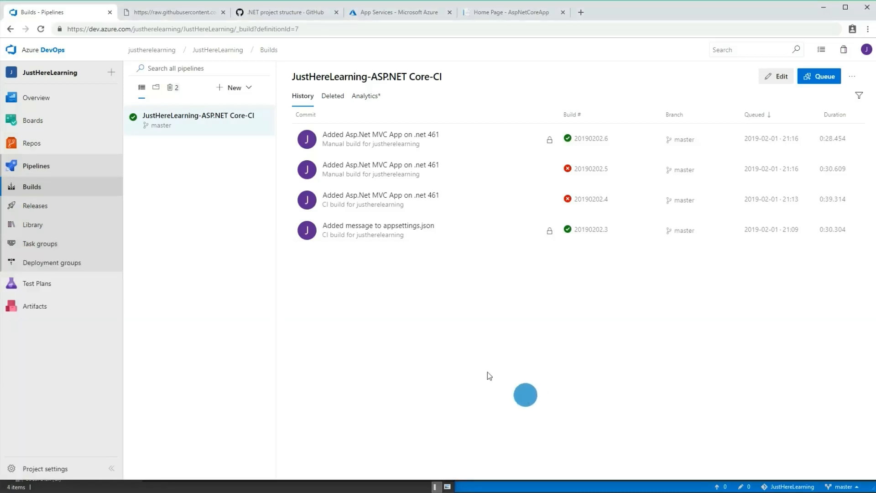
Start a new build pipeline in the visual designer using Azure Repos Git, the JustHereLearning project and repository, and the master branch
{"action": "left_click", "coordinate": [234, 87]}
{"action": "left_click", "coordinate": [218, 108]}
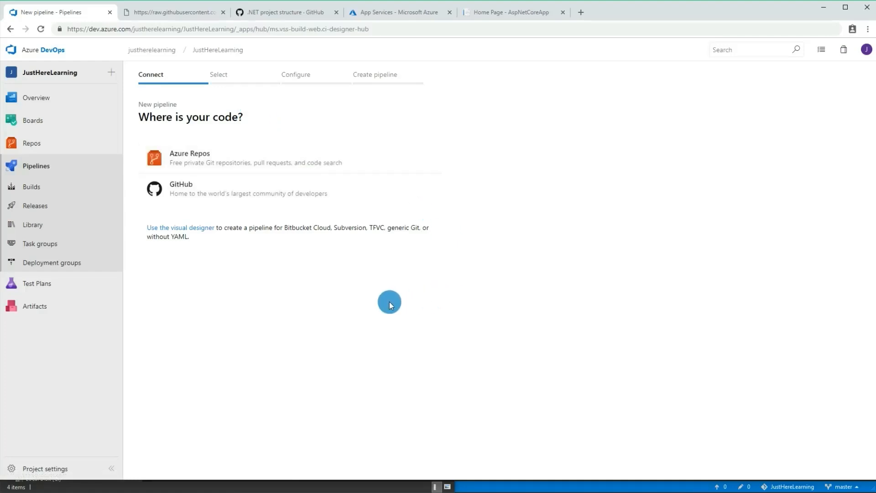
{"action": "left_click", "coordinate": [195, 228]}
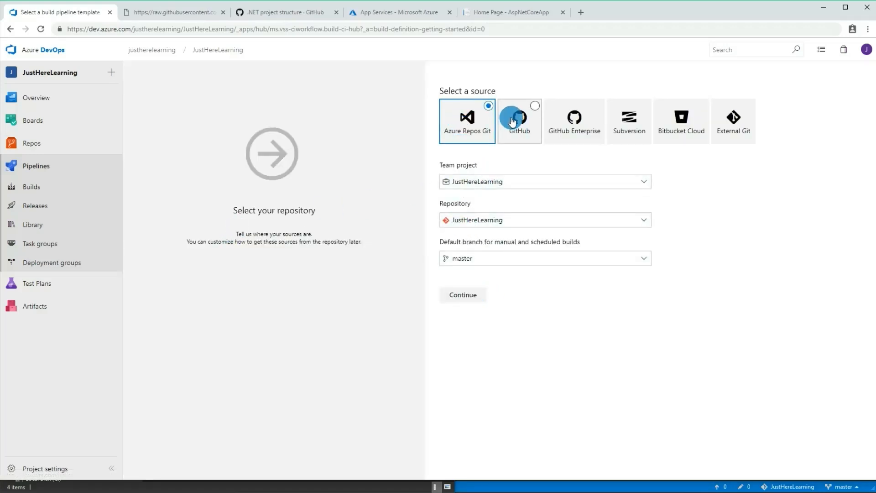
{"action": "left_click", "coordinate": [464, 294]}
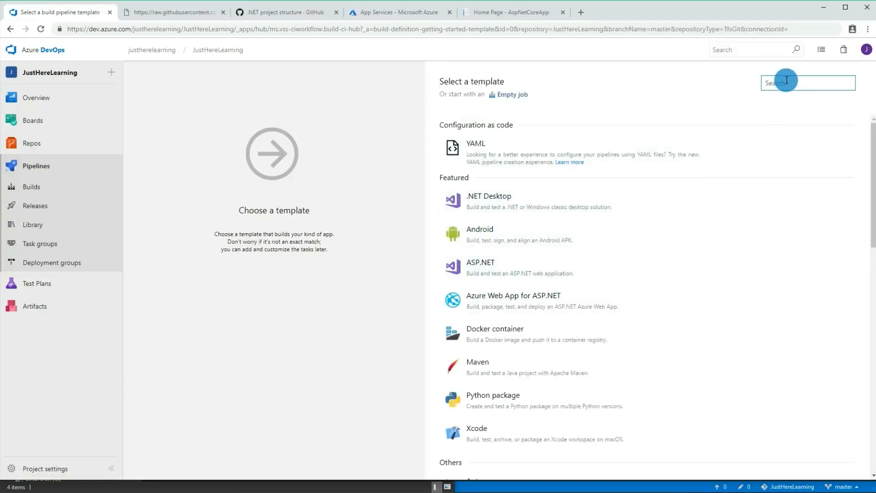
Search the templates for asp.net and apply the ASP.NET template to the new build pipeline
{"action": "type", "text": ".net"}
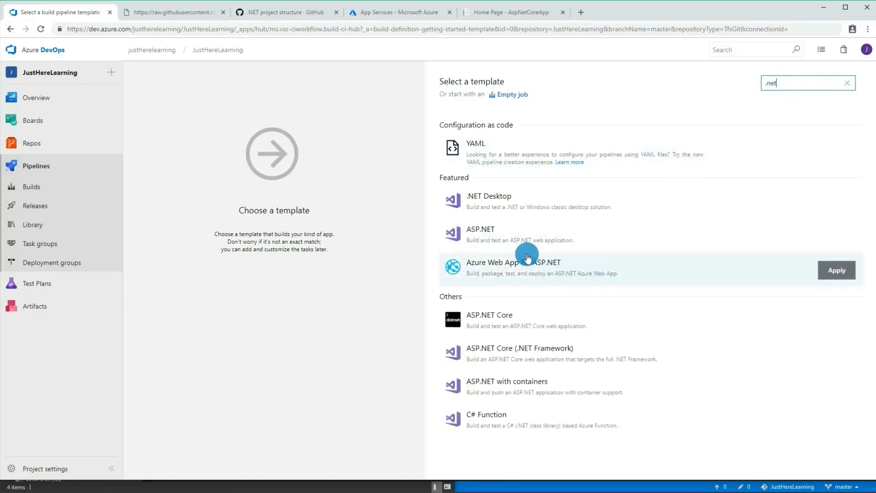
{"action": "key", "text": "ctrl+a"}
{"action": "type", "text": "as"}
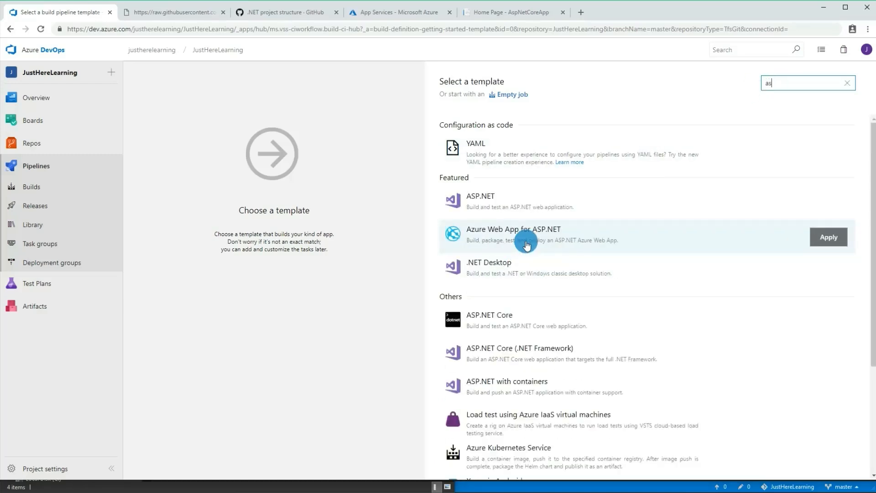
{"action": "type", "text": "p.net"}
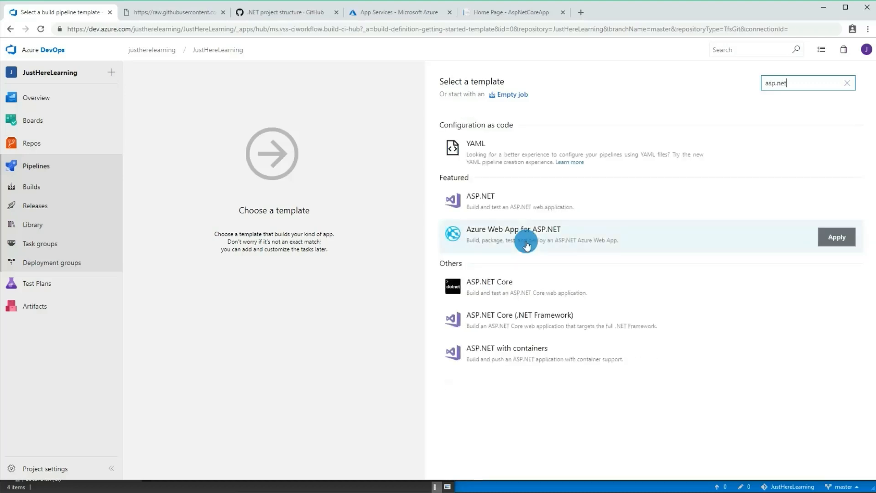
{"action": "left_click", "coordinate": [512, 187]}
{"action": "left_click", "coordinate": [836, 203]}
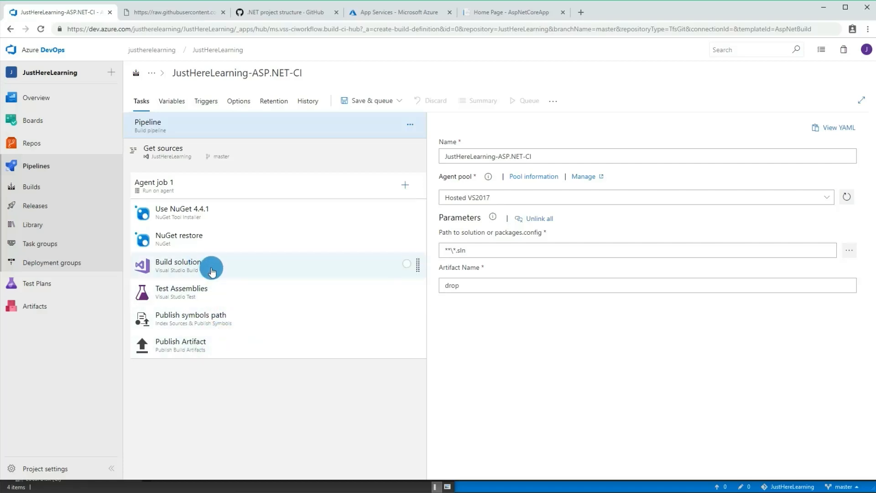
Check the linked path in the NuGet restore task and unlink all pipeline parameters
{"action": "left_click", "coordinate": [231, 243]}
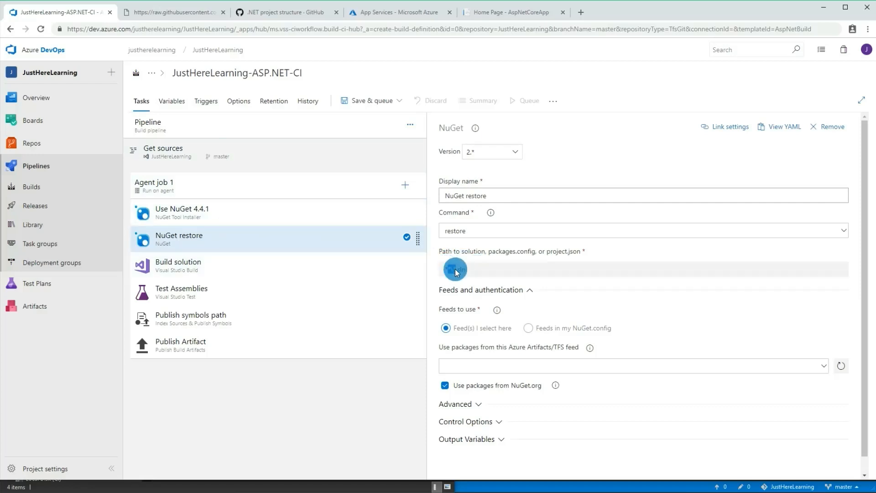
{"action": "left_click", "coordinate": [211, 127]}
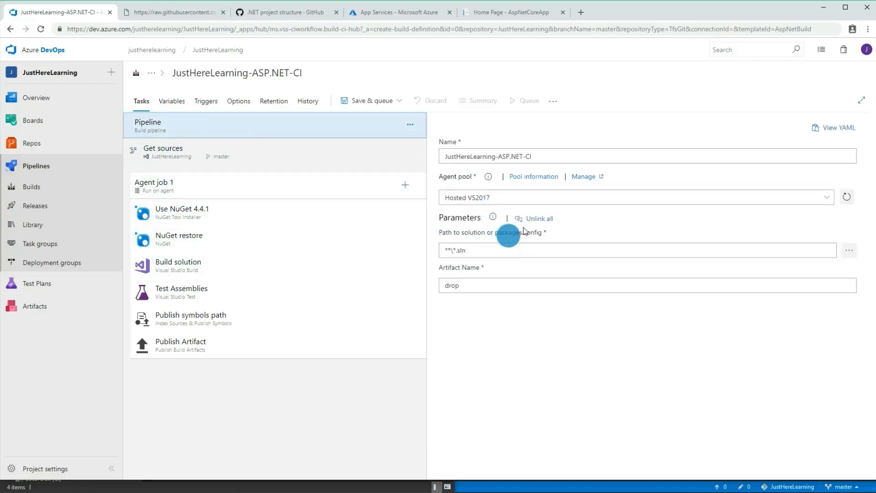
{"action": "left_click", "coordinate": [542, 222]}
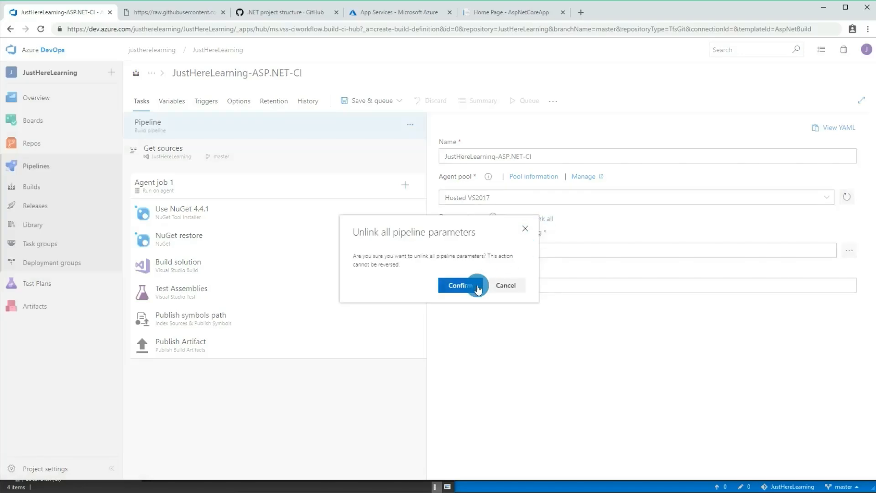
{"action": "left_click", "coordinate": [529, 229]}
Set the NuGet restore task's solution path to **\AspNetMVCApp\*.sln, taking the folder name from File Explorer
{"action": "left_click", "coordinate": [242, 241]}
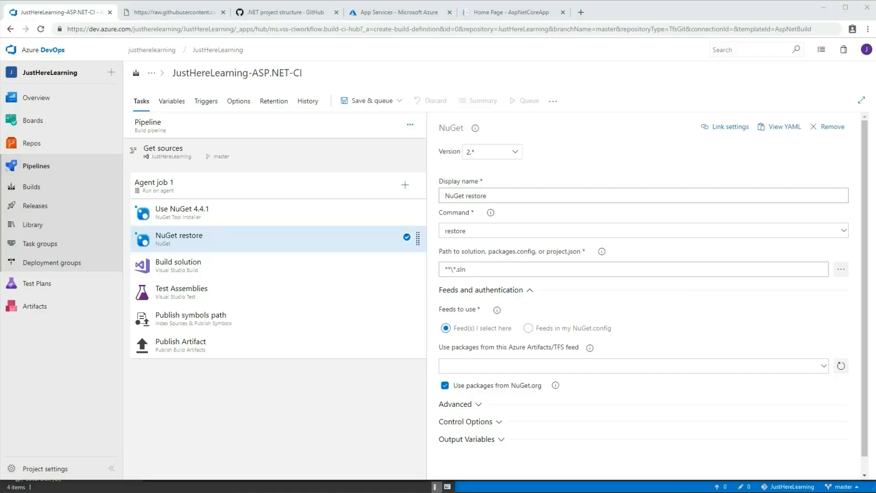
{"action": "key", "text": "alt+Tab"}
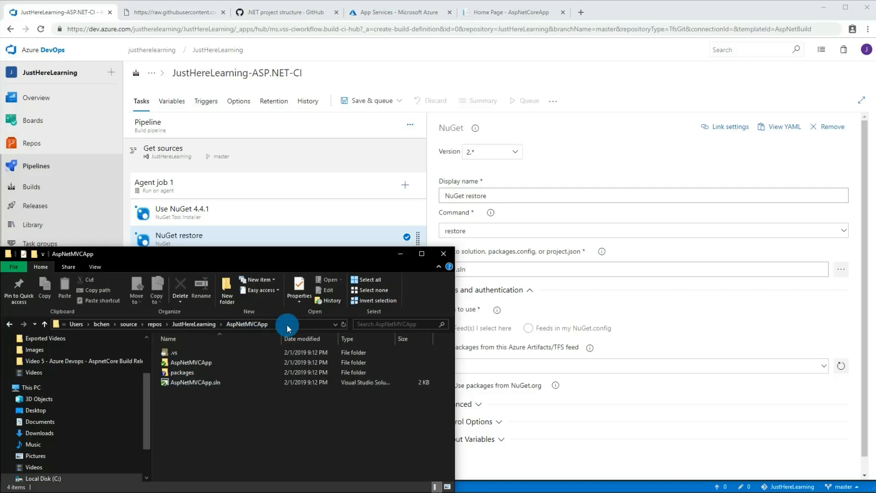
{"action": "left_click", "coordinate": [274, 324]}
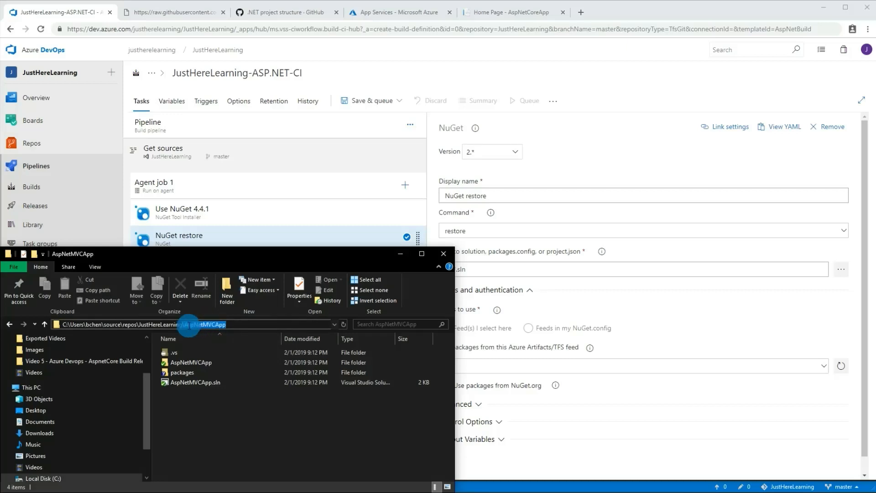
{"action": "left_click", "coordinate": [710, 308]}
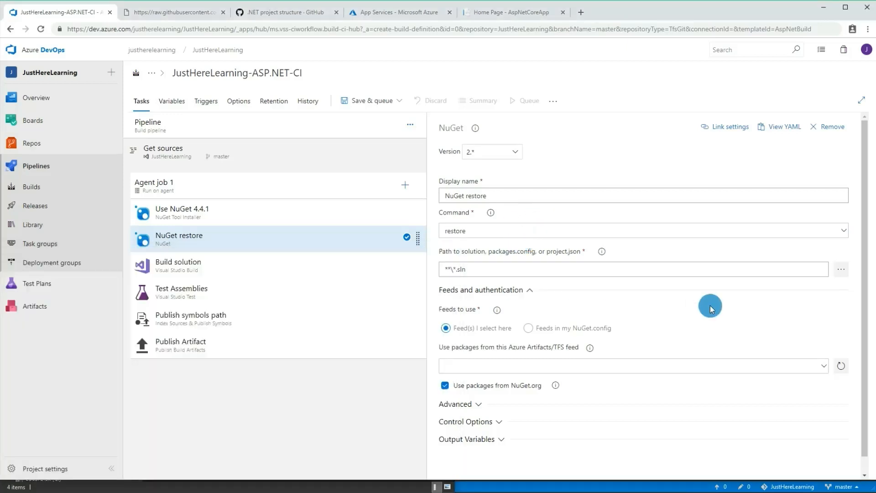
{"action": "left_click", "coordinate": [454, 269]}
{"action": "type", "text": "\\AspNetMVCApp"}
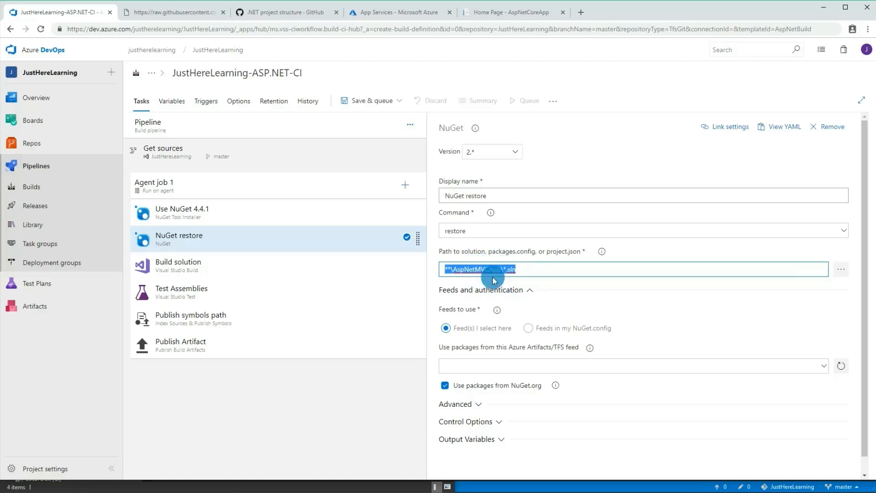
Set the Build solution task's solution path to **\AspNetMVCApp\*.sln
{"action": "left_click", "coordinate": [219, 273]}
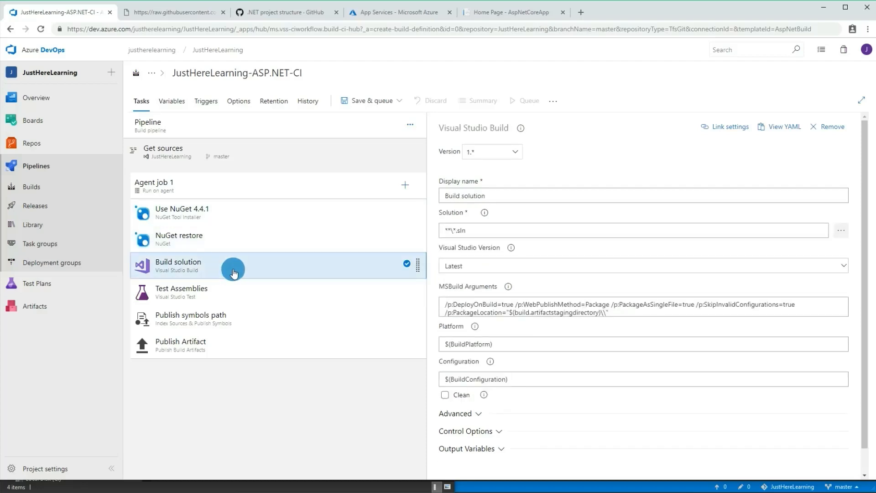
{"action": "left_click", "coordinate": [492, 228]}
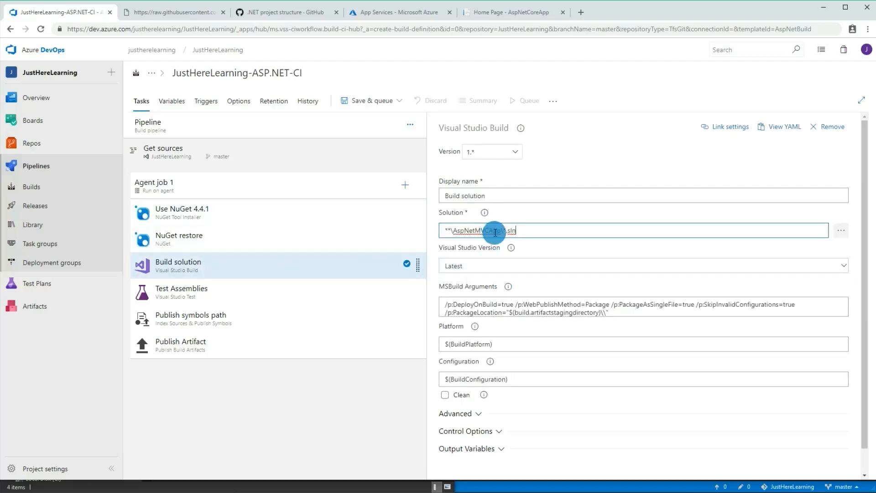
Disable the Test Assemblies and Publish symbols path tasks in the ASP.NET build pipeline
{"action": "right_click", "coordinate": [270, 300]}
{"action": "left_click", "coordinate": [262, 327]}
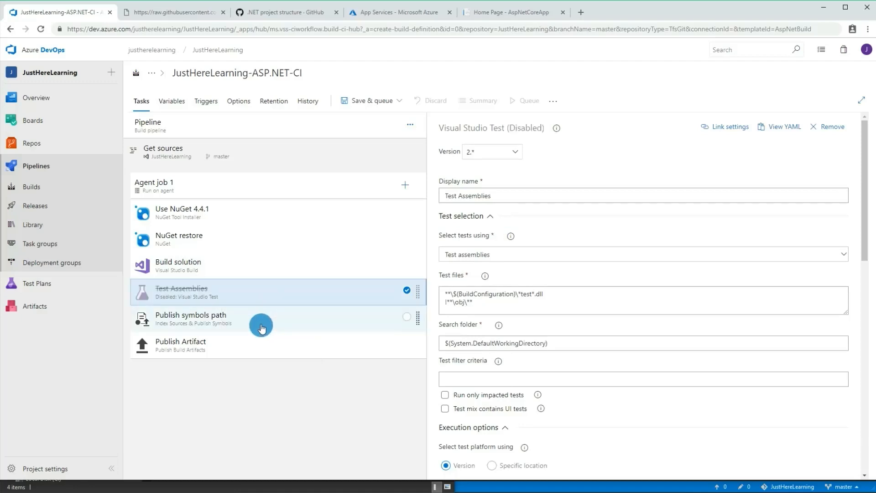
{"action": "left_click", "coordinate": [249, 322]}
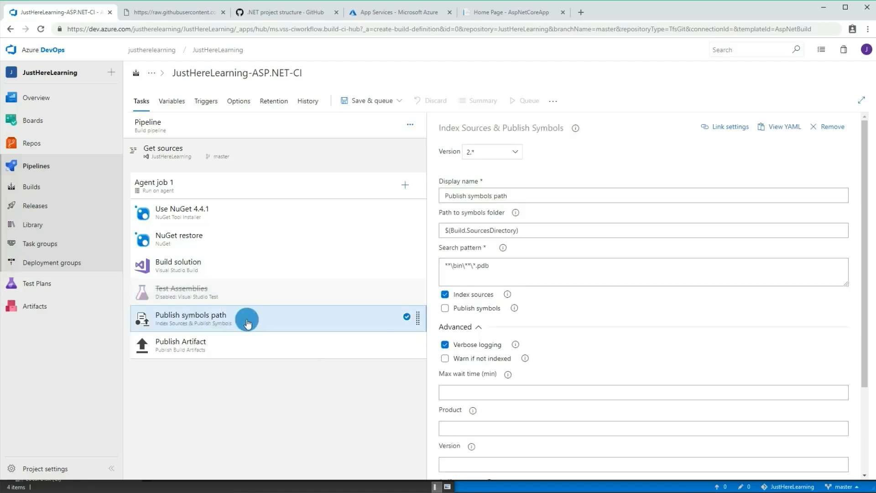
{"action": "right_click", "coordinate": [248, 322]}
{"action": "left_click", "coordinate": [277, 357]}
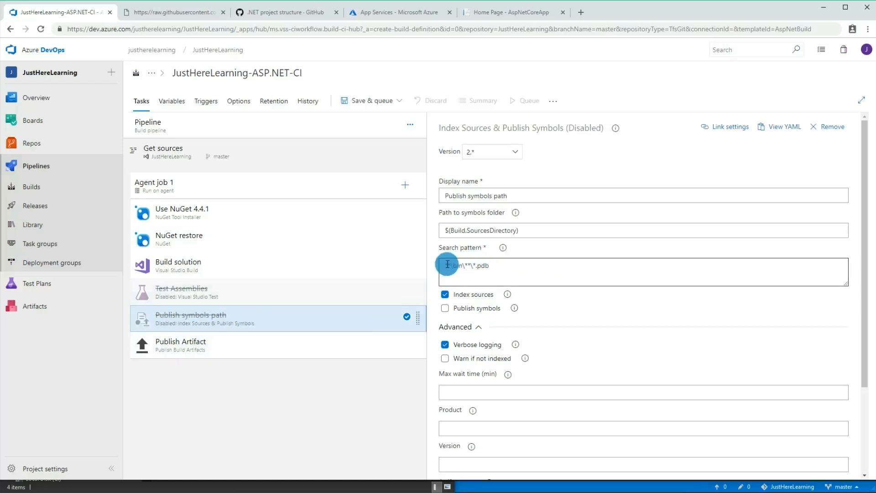
Examine the symbols search pattern and compare the Publish Artifact path with the package location in the Build solution task's MSBuild arguments
{"action": "left_click_drag", "start_coordinate": [447, 265], "coordinate": [465, 271]}
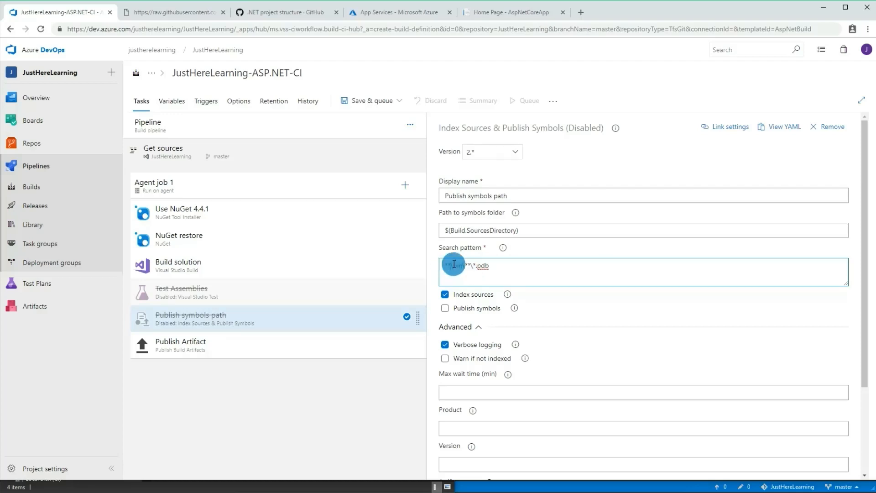
{"action": "mouse_move", "coordinate": [451, 266]}
{"action": "left_mouse_down"}
{"action": "mouse_move", "coordinate": [494, 267]}
{"action": "mouse_move", "coordinate": [464, 263]}
{"action": "left_mouse_up"}
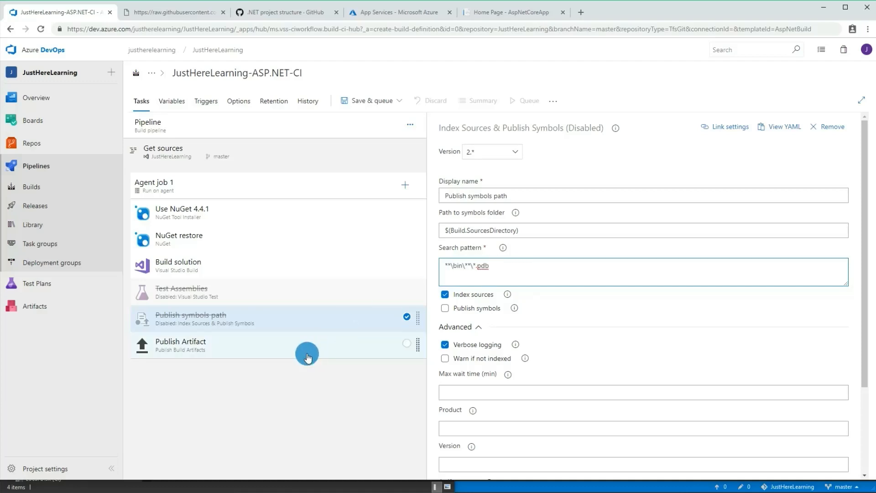
{"action": "left_click", "coordinate": [323, 355]}
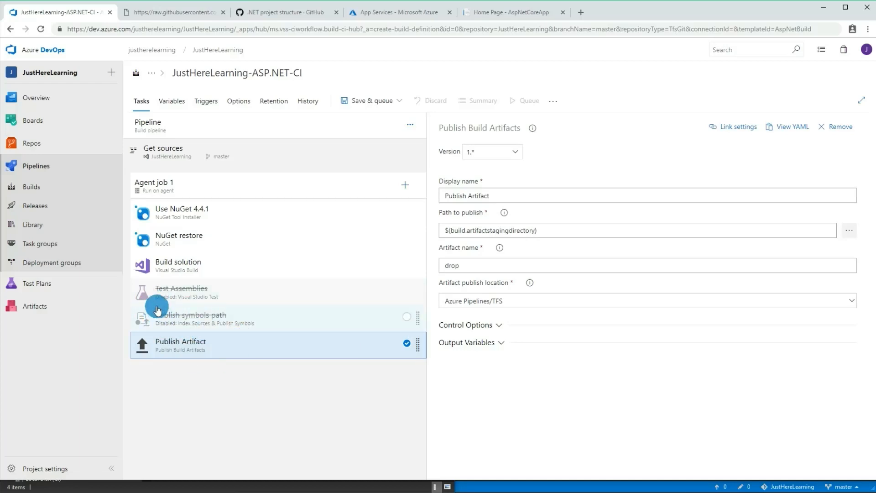
{"action": "double_click", "coordinate": [459, 229]}
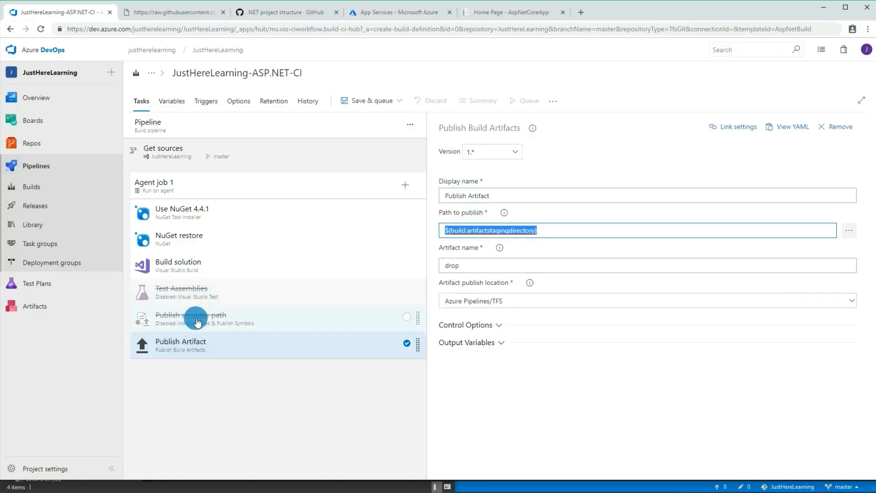
{"action": "left_click", "coordinate": [182, 273]}
{"action": "left_click", "coordinate": [474, 305]}
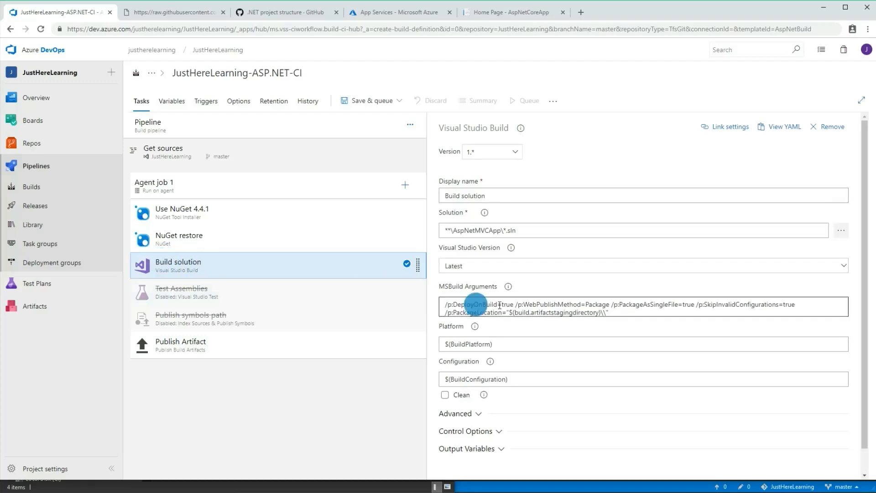
{"action": "triple_click", "coordinate": [465, 313]}
{"action": "double_click", "coordinate": [526, 312]}
{"action": "triple_click", "coordinate": [559, 312]}
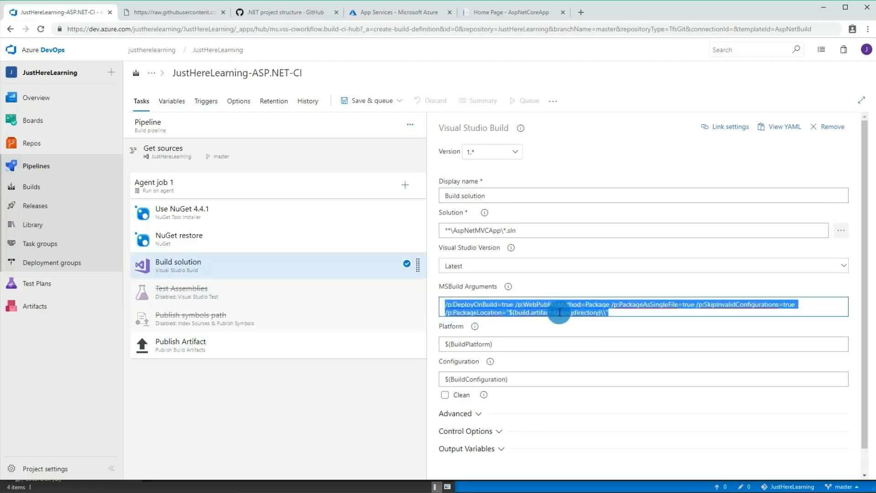
{"action": "left_click_drag", "start_coordinate": [611, 313], "coordinate": [443, 313]}
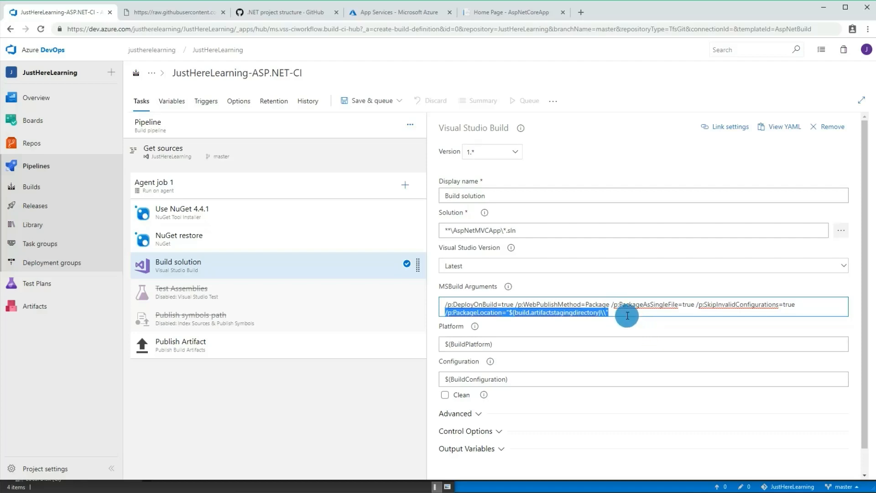
{"action": "left_click_drag", "start_coordinate": [628, 315], "coordinate": [359, 313]}
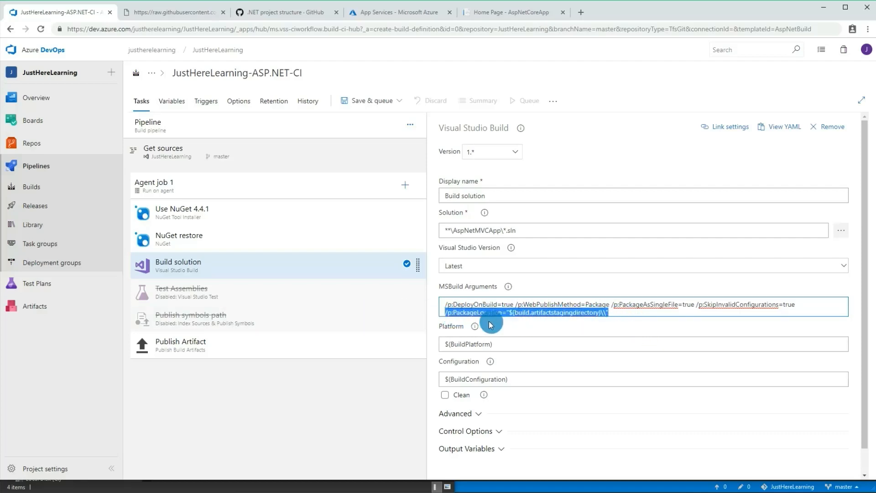
{"action": "left_click", "coordinate": [277, 346]}
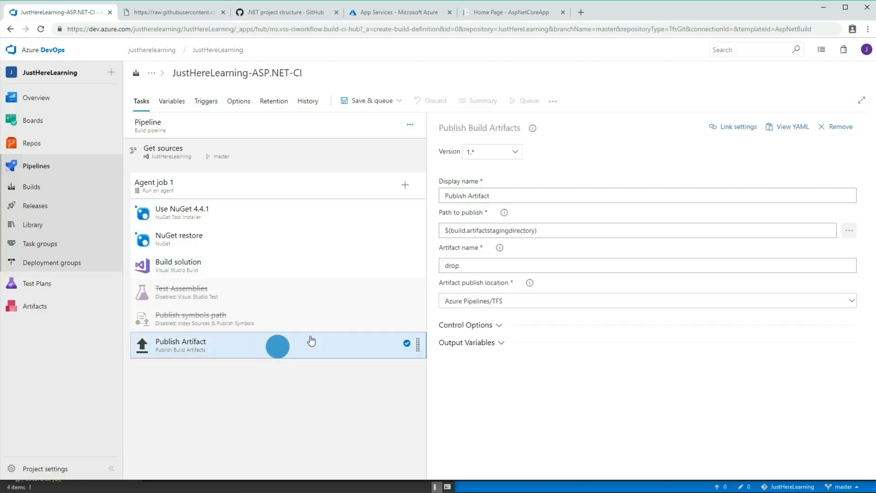
{"action": "left_click", "coordinate": [392, 265]}
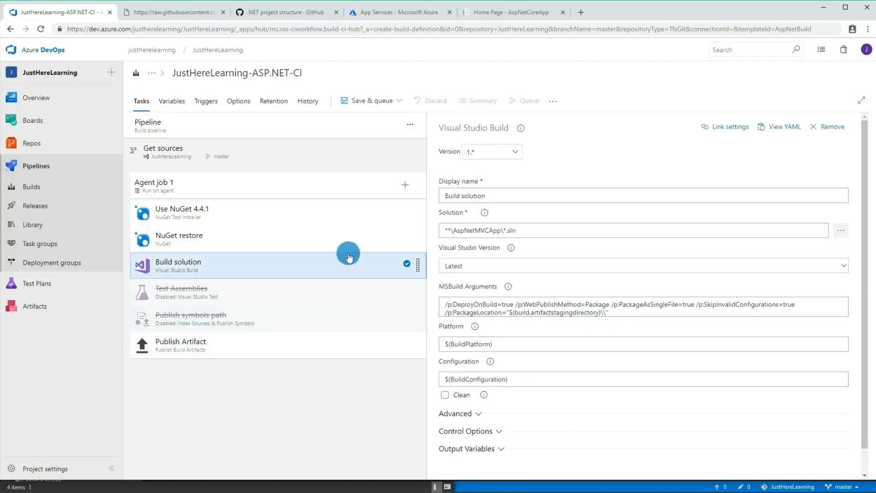
Save the JustHereLearning-ASP.NET-CI build pipeline and queue a build of it
{"action": "left_click", "coordinate": [367, 101]}
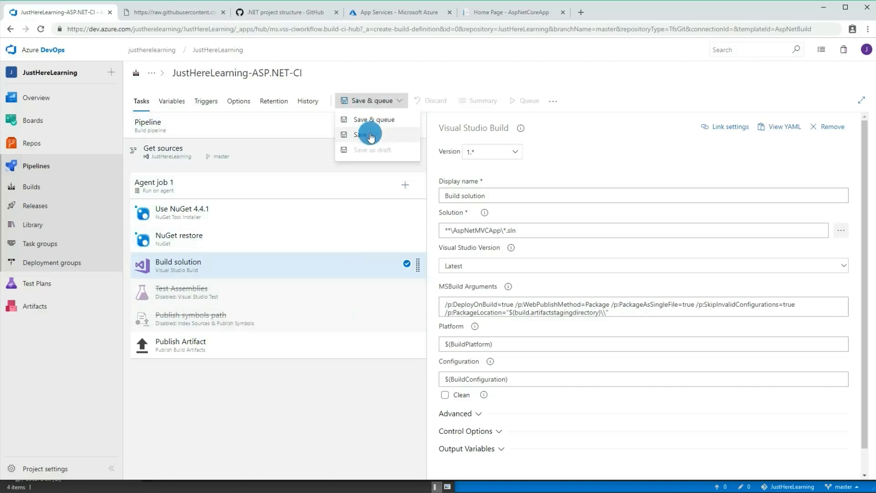
{"action": "left_click", "coordinate": [372, 120]}
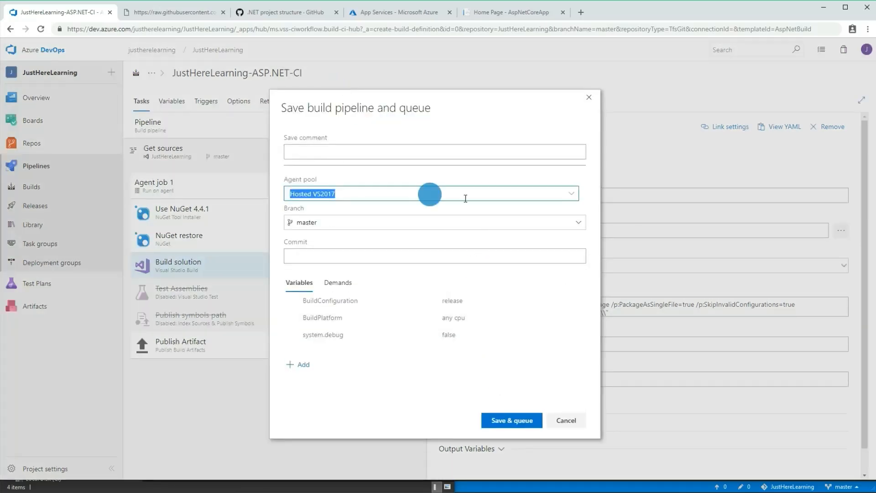
{"action": "left_click", "coordinate": [504, 417]}
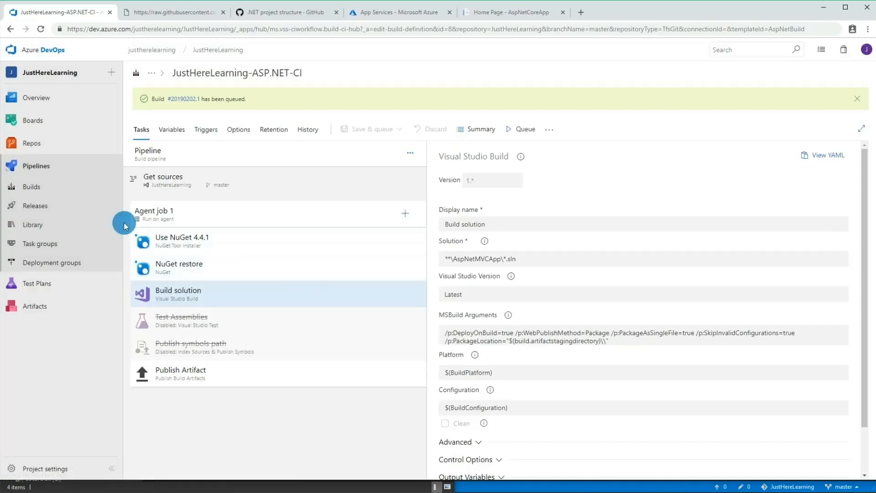
Check the queued build in the JustHereLearning-ASP.NET-CI pipeline's build history
{"action": "left_click", "coordinate": [94, 193]}
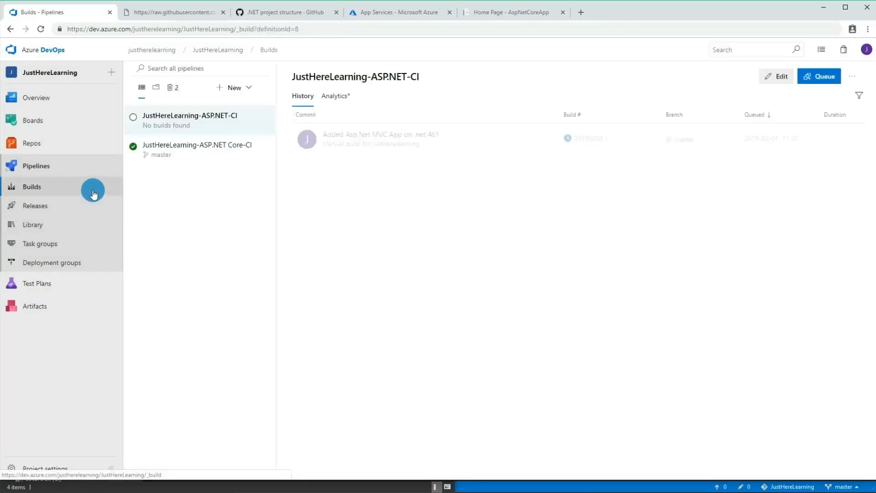
{"action": "left_click", "coordinate": [208, 126]}
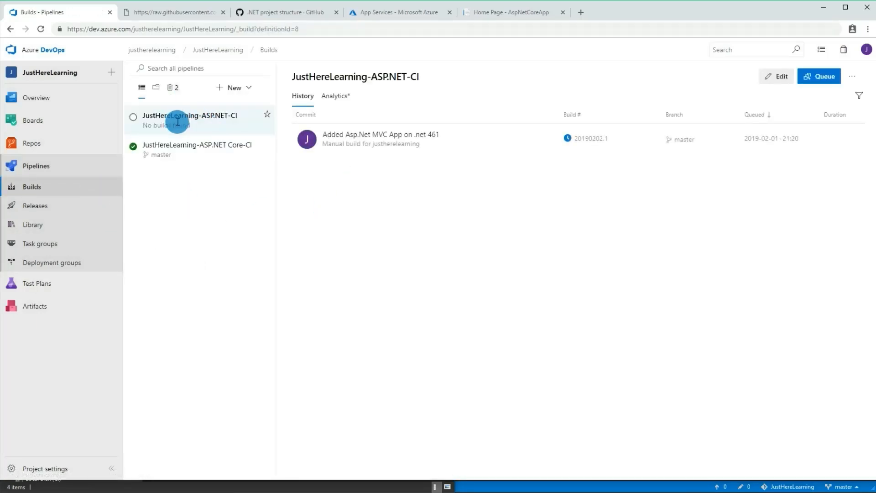
{"action": "left_click", "coordinate": [178, 149]}
{"action": "left_click", "coordinate": [178, 125]}
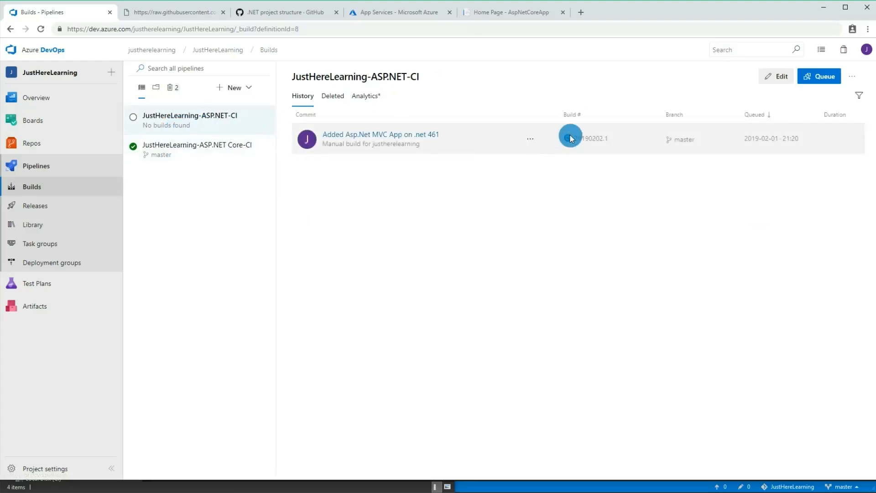
Create a new release pipeline from the Azure App Service deployment template
{"action": "left_click", "coordinate": [78, 208]}
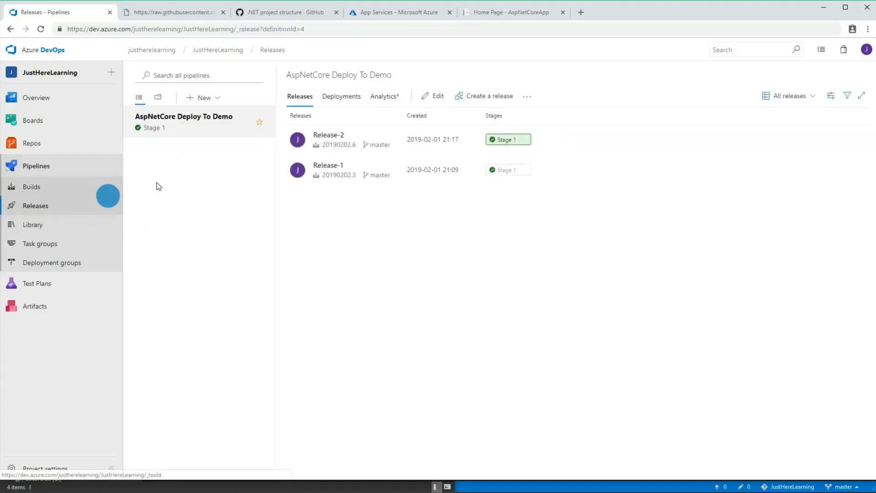
{"action": "left_click", "coordinate": [201, 98]}
{"action": "left_click", "coordinate": [214, 117]}
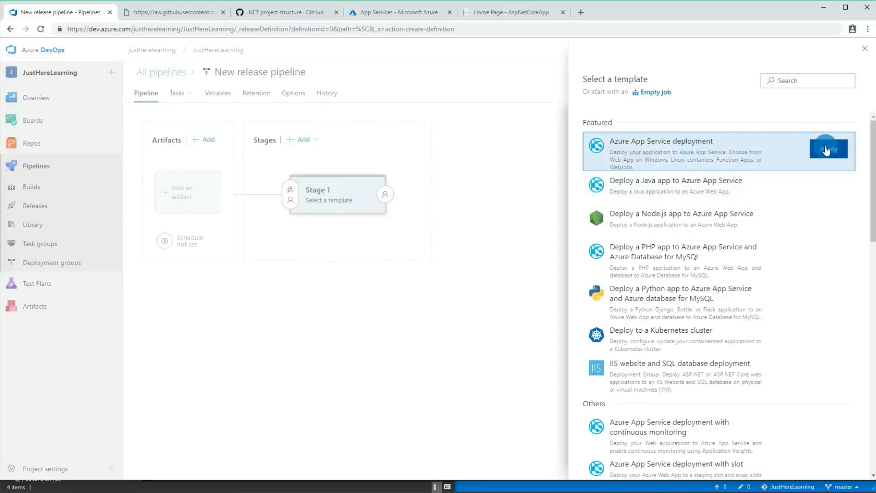
{"action": "left_click", "coordinate": [828, 148]}
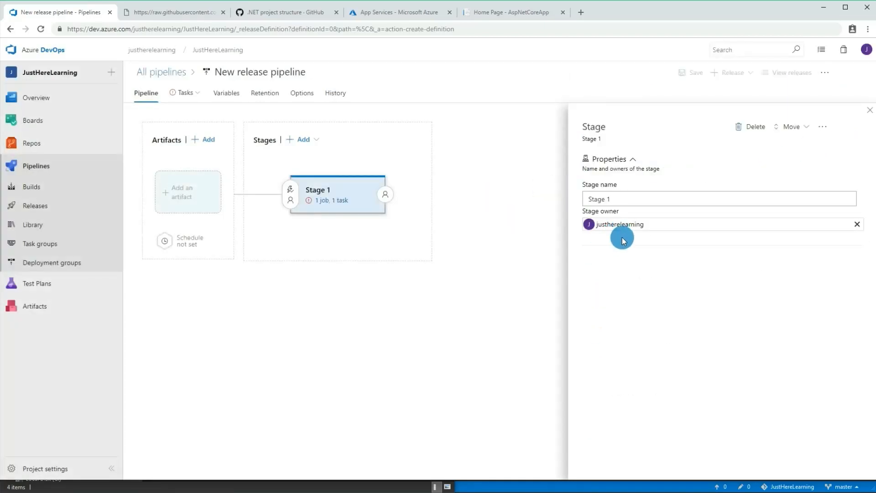
Configure Stage 1's tasks with the available Free Trial service connection and the app service JustHereLearningApp
{"action": "left_click", "coordinate": [333, 201]}
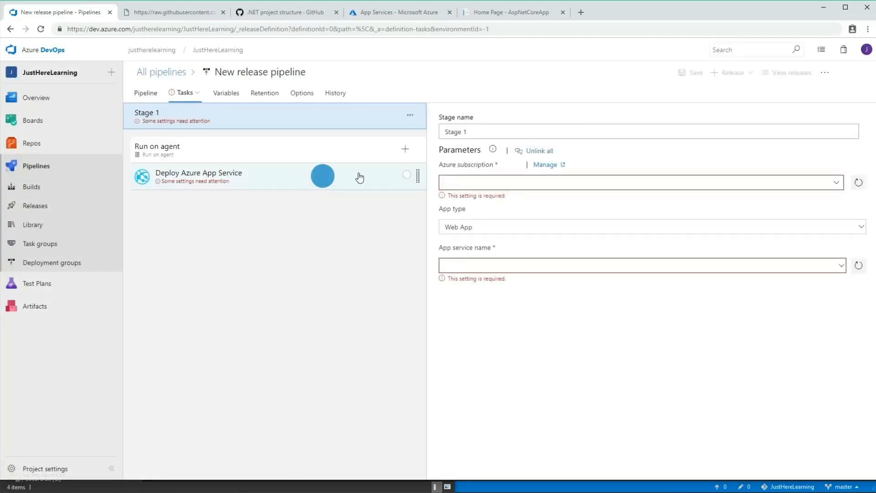
{"action": "left_click", "coordinate": [579, 183]}
{"action": "left_click", "coordinate": [829, 187]}
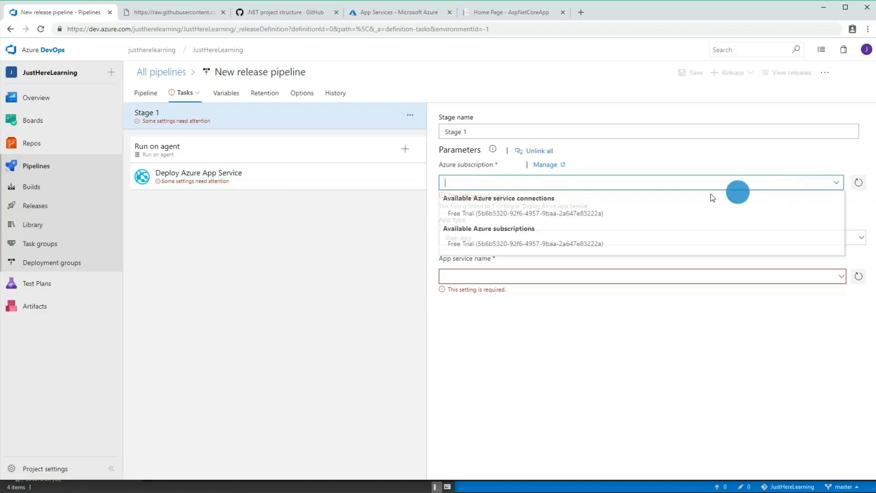
{"action": "left_click", "coordinate": [561, 214]}
{"action": "left_click", "coordinate": [858, 278]}
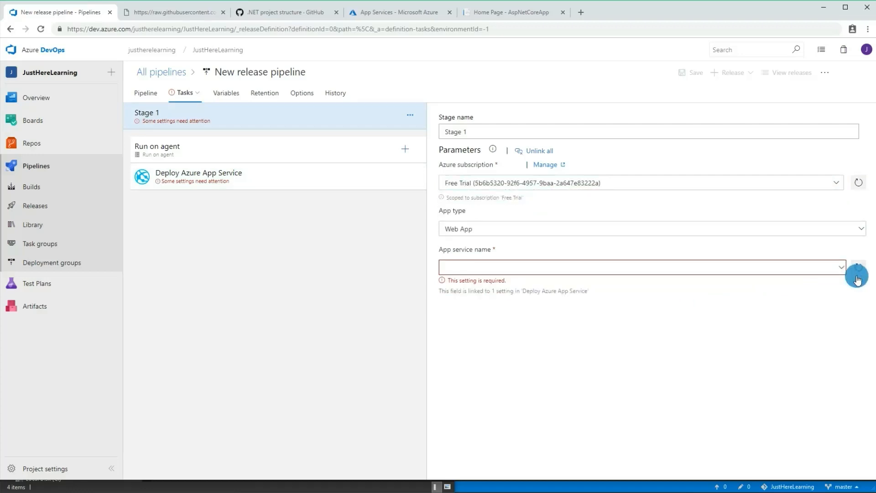
{"action": "left_click", "coordinate": [840, 268]}
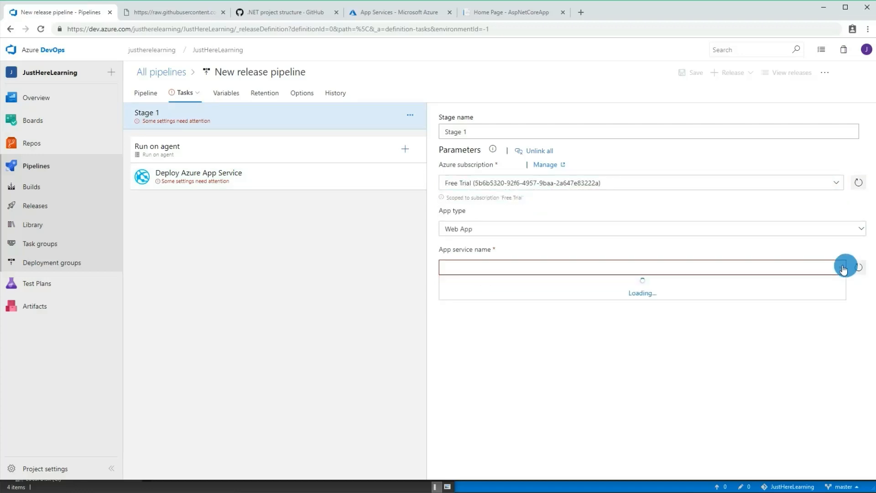
{"action": "left_click", "coordinate": [747, 282]}
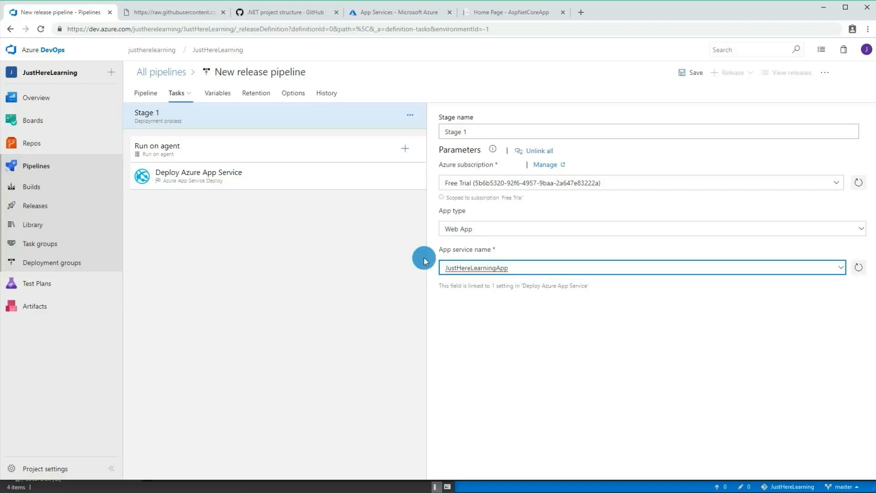
{"action": "left_click", "coordinate": [336, 264]}
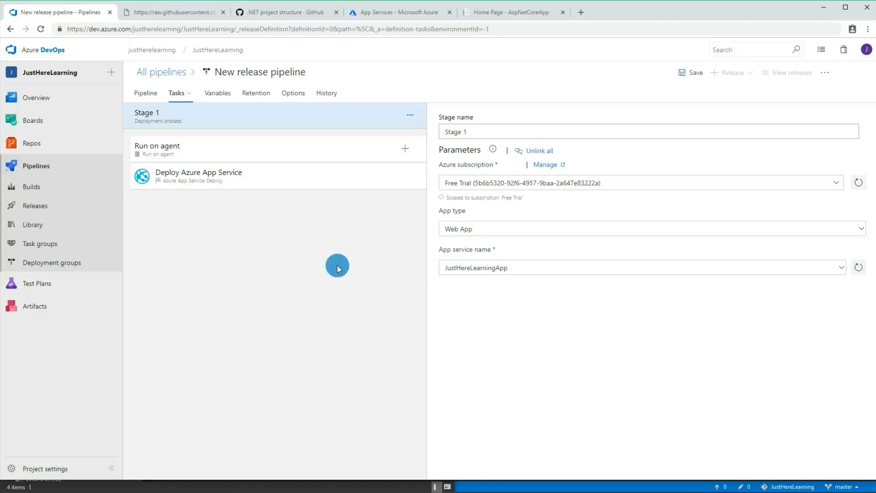
Add a build artifact to the release pipeline with JustHereLearning-ASP.NET-CI as its source
{"action": "left_click", "coordinate": [147, 94]}
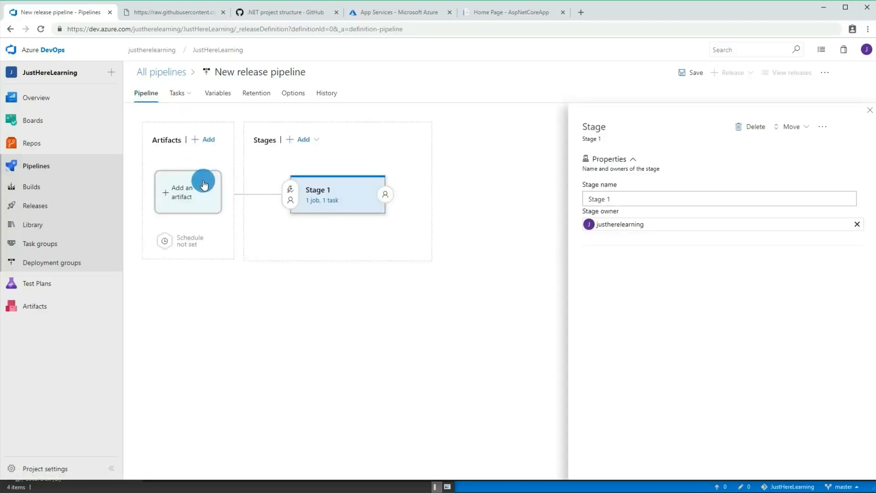
{"action": "left_click", "coordinate": [200, 200]}
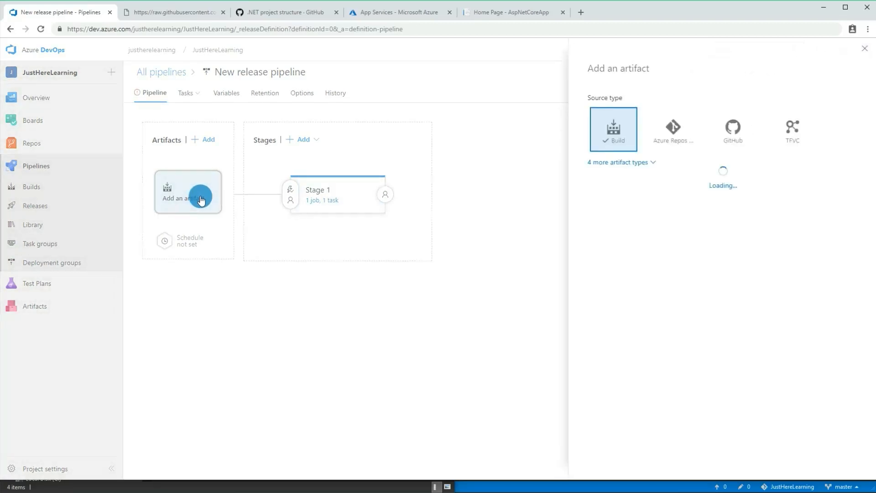
{"action": "left_click", "coordinate": [851, 233]}
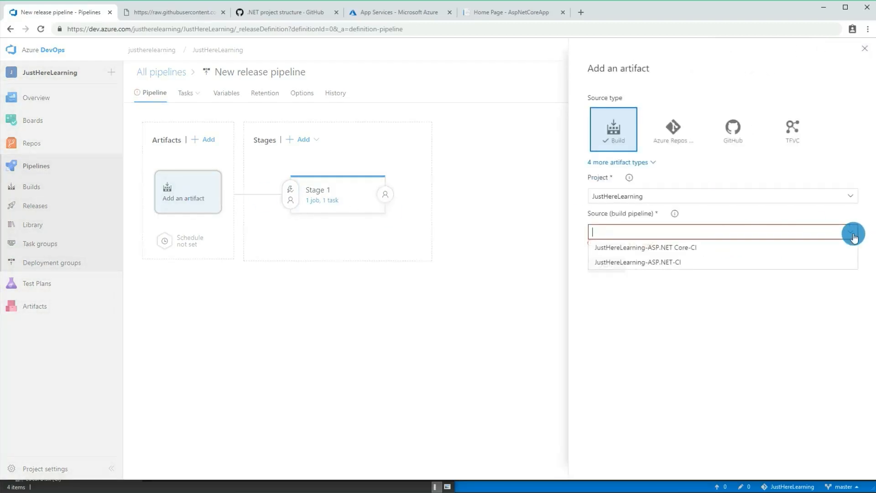
{"action": "left_click", "coordinate": [669, 268]}
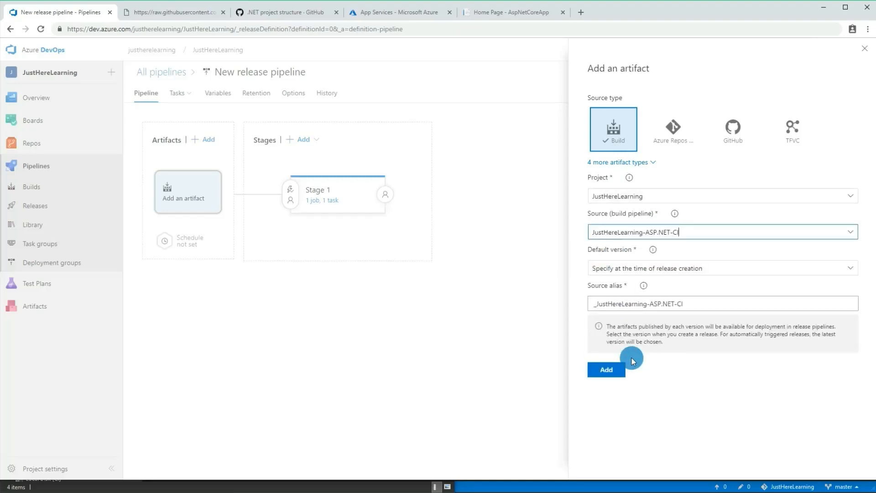
{"action": "left_click", "coordinate": [607, 370]}
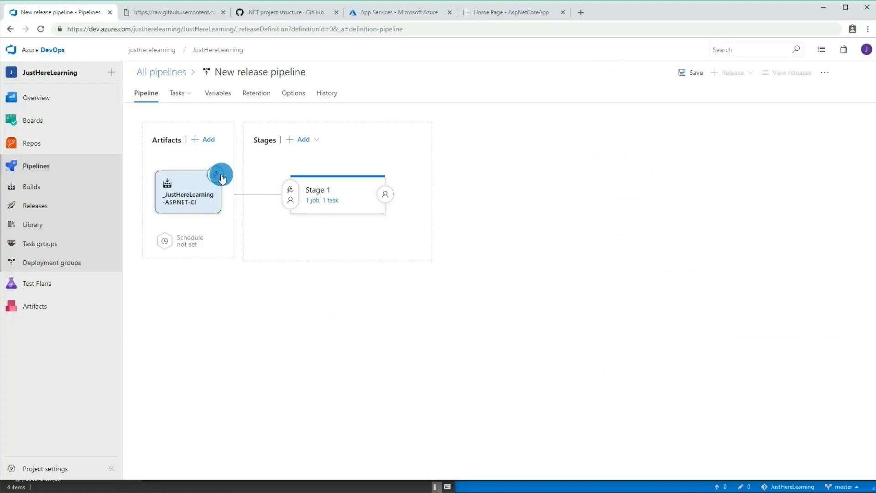
Enable the continuous deployment trigger on the _JustHereLearning-ASP.NET-CI artifact with an include filter for the master branch, and save the release pipeline
{"action": "left_click", "coordinate": [215, 173]}
{"action": "left_click", "coordinate": [593, 161]}
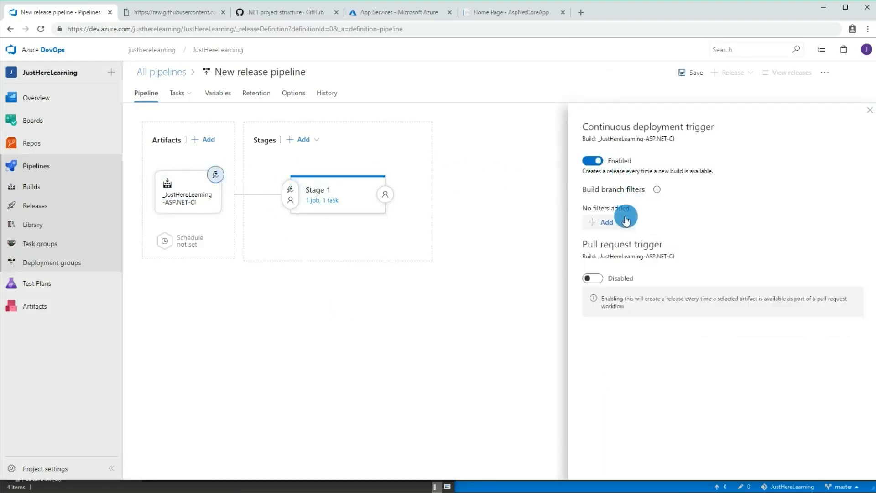
{"action": "left_click", "coordinate": [611, 227]}
{"action": "left_click", "coordinate": [741, 224]}
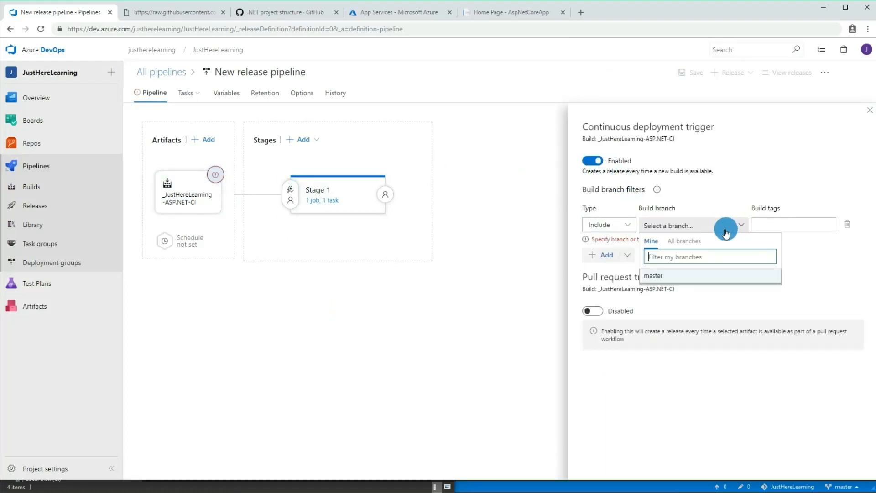
{"action": "left_click", "coordinate": [681, 274]}
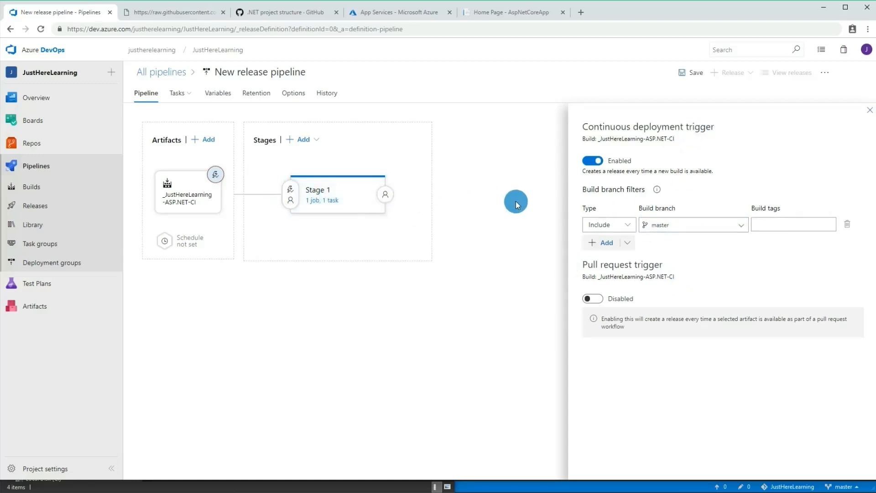
{"action": "left_click", "coordinate": [688, 72]}
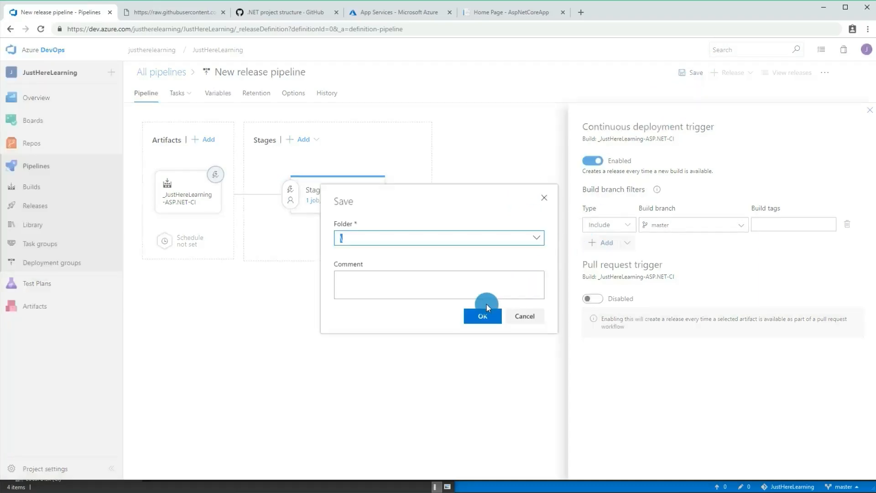
{"action": "left_click", "coordinate": [480, 309]}
{"action": "left_click", "coordinate": [869, 110]}
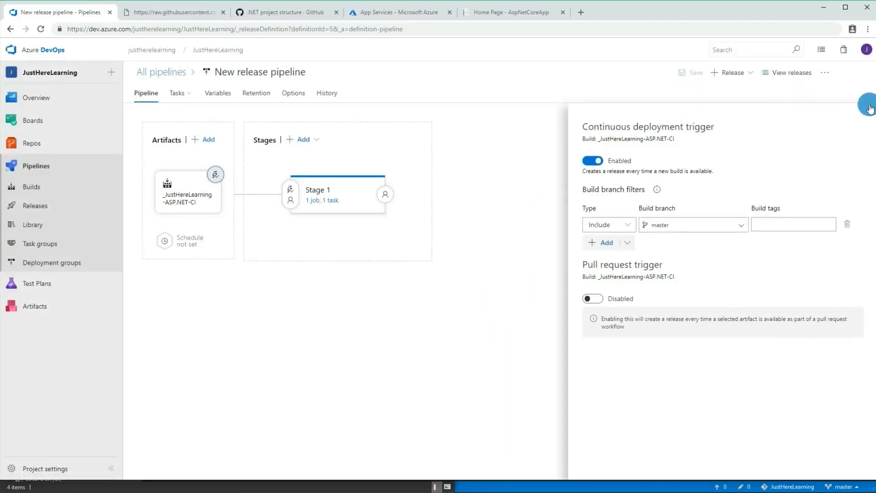
Open the new release pipeline for editing, rename it as AspNetMVCApp To Demo, and save it
{"action": "left_click", "coordinate": [43, 202]}
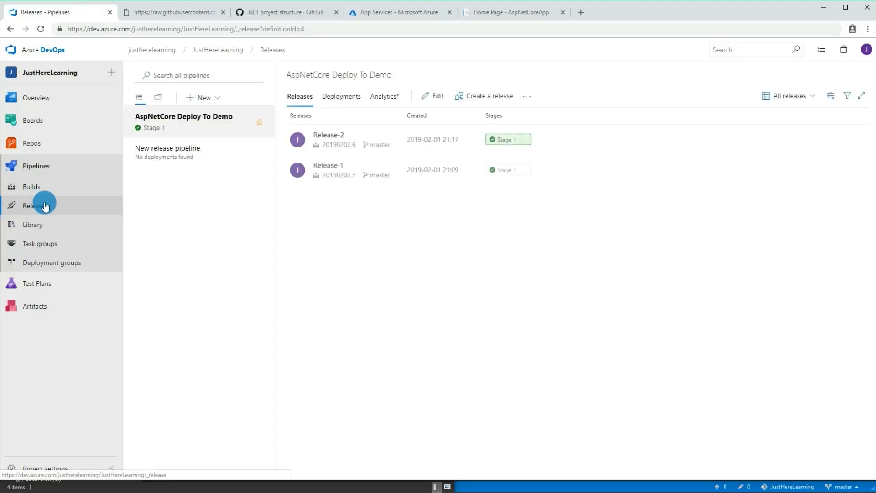
{"action": "left_click", "coordinate": [51, 195]}
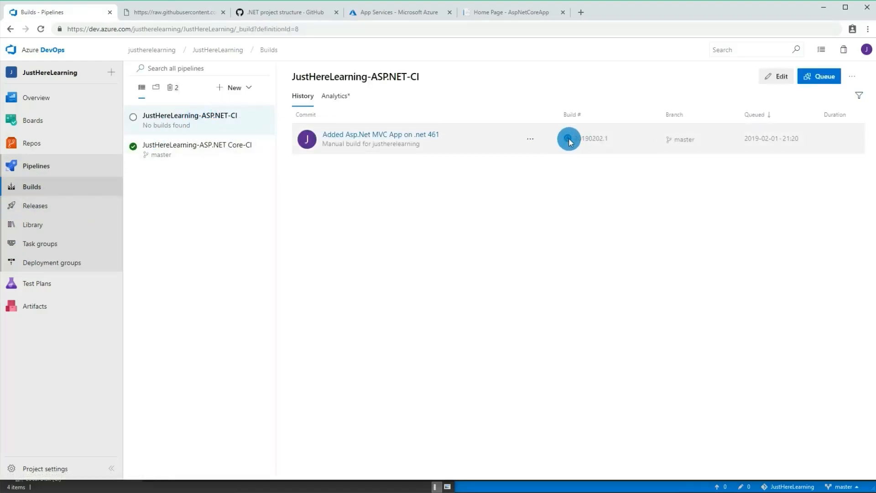
{"action": "left_click", "coordinate": [85, 208]}
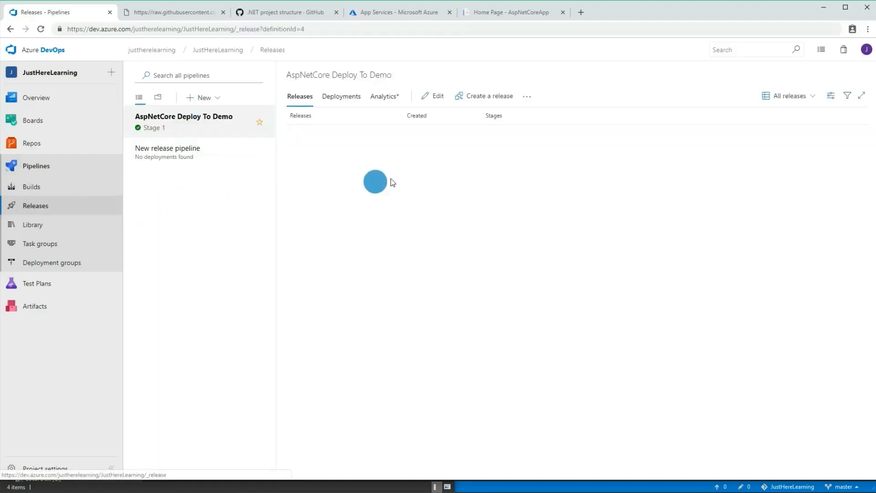
{"action": "left_click", "coordinate": [184, 153]}
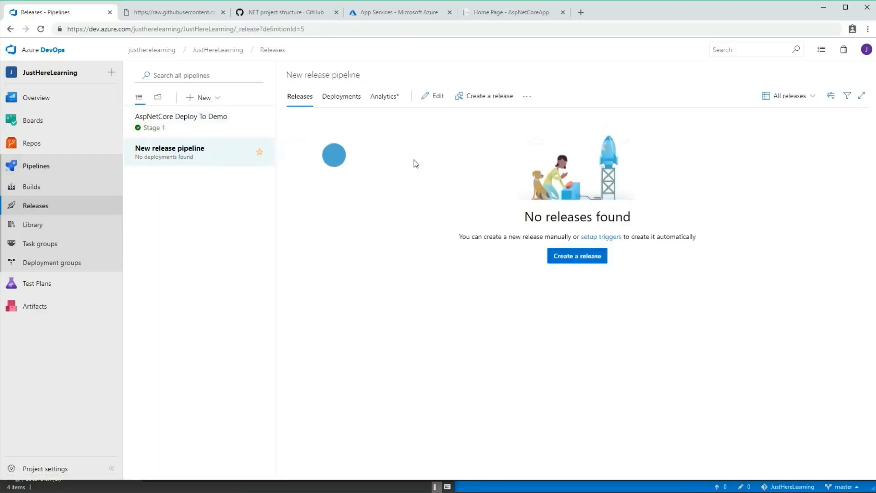
{"action": "left_click", "coordinate": [422, 104]}
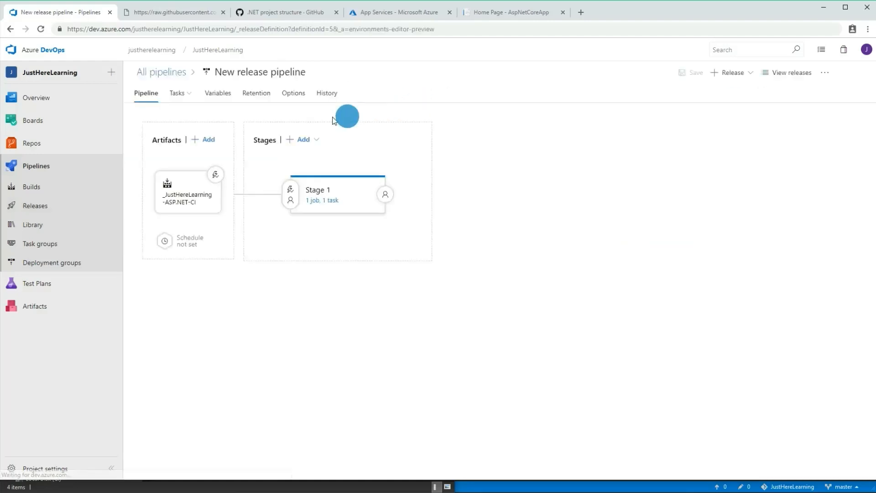
{"action": "left_click", "coordinate": [247, 72]}
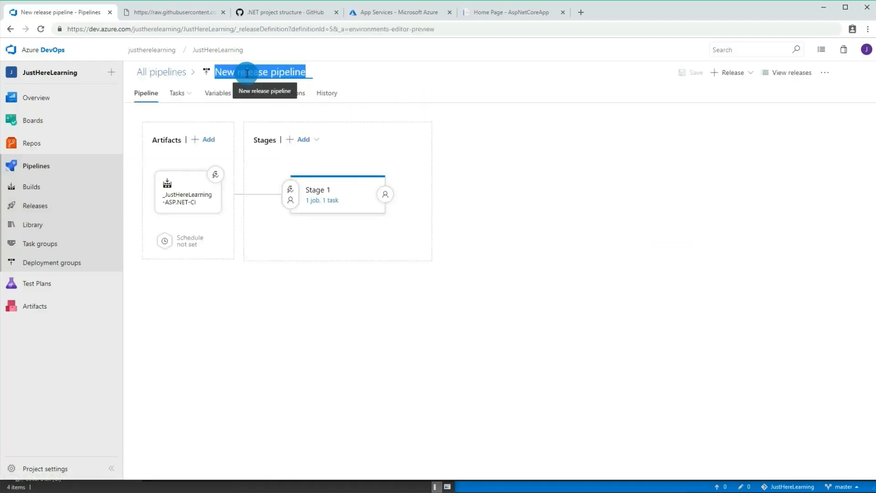
{"action": "type", "text": "AspNetMVCApp To De"}
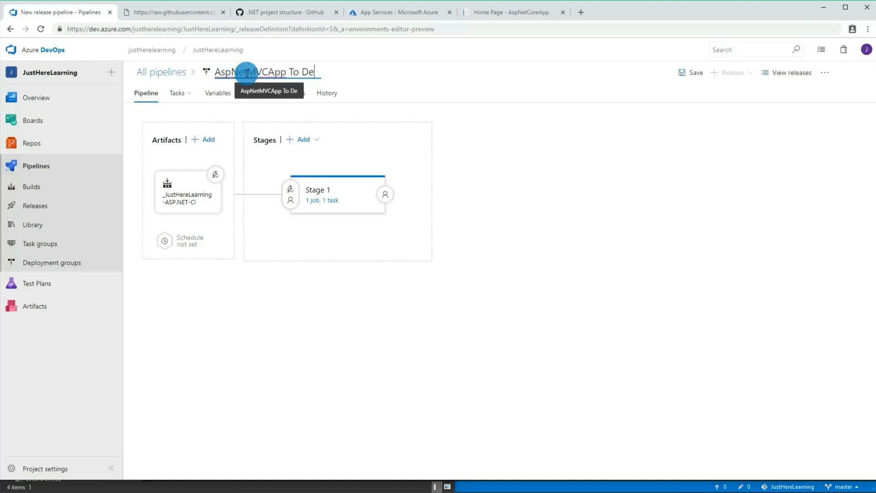
{"action": "type", "text": "mo"}
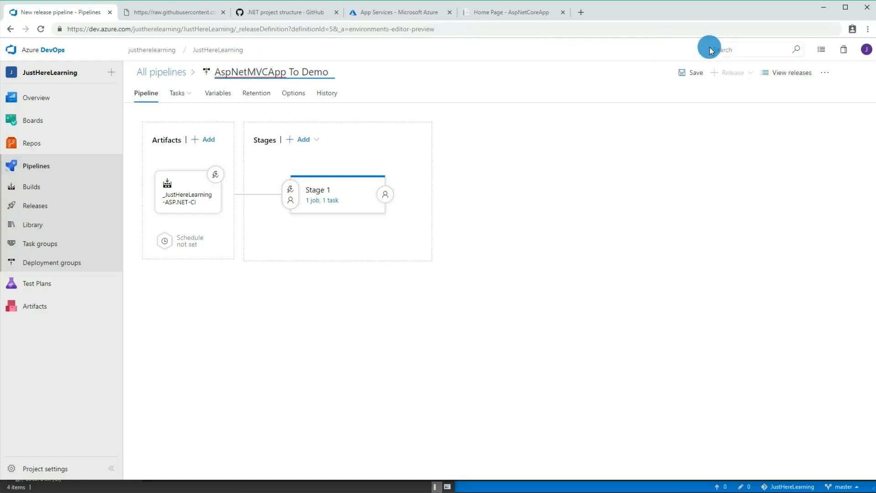
{"action": "left_click", "coordinate": [691, 73]}
{"action": "left_click", "coordinate": [477, 298]}
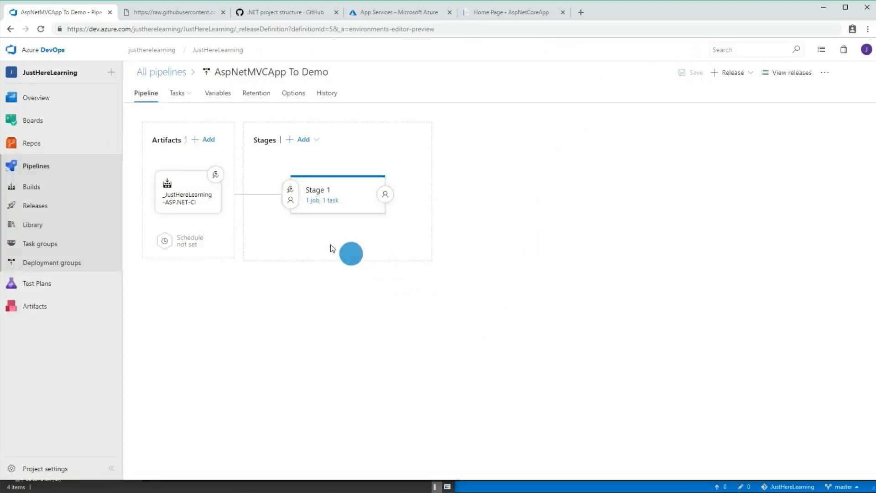
Examine the job logs of the "Added Asp.Net MVC App on .net 461" build in JustHereLearning-ASP.NET-CI
{"action": "left_click", "coordinate": [56, 213]}
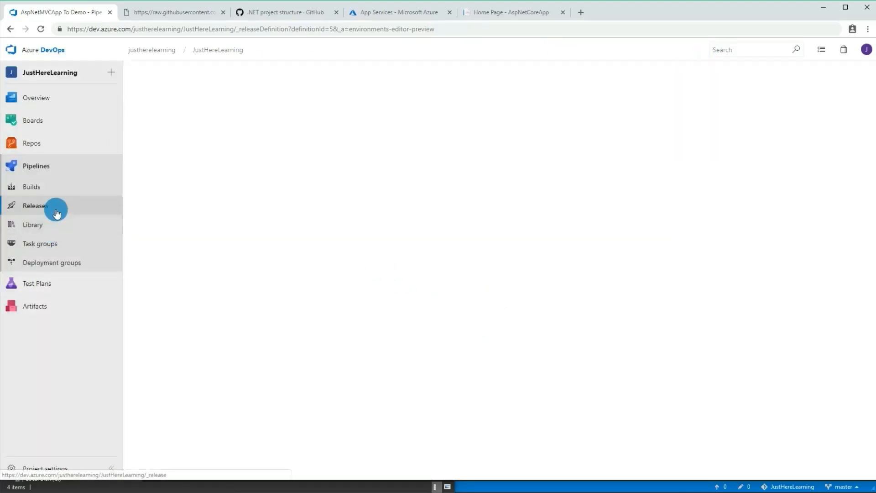
{"action": "left_click", "coordinate": [43, 186]}
{"action": "left_click", "coordinate": [579, 136]}
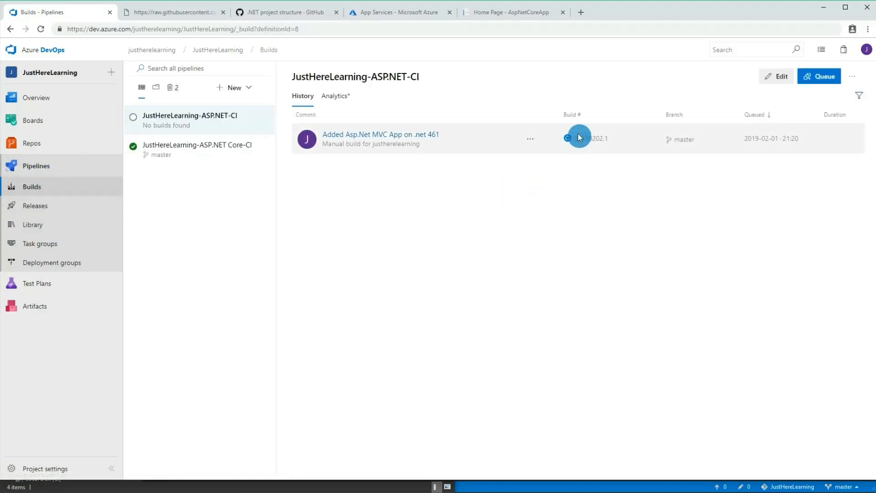
{"action": "left_click", "coordinate": [379, 136]}
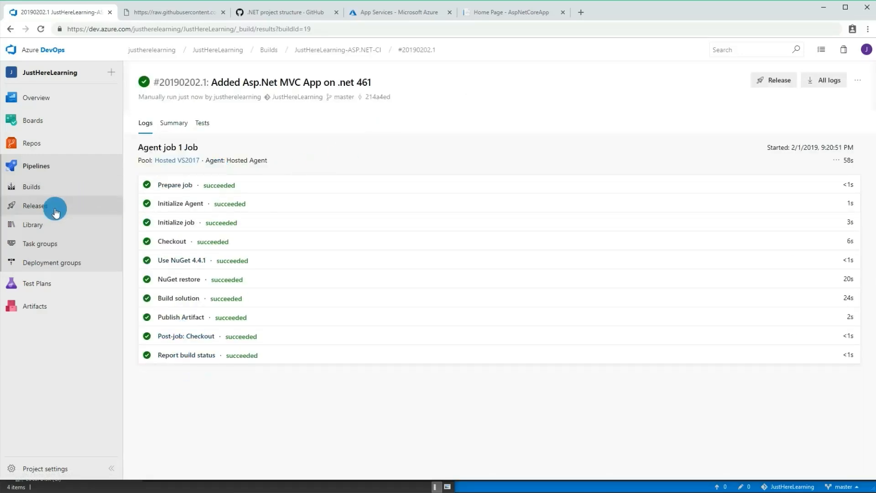
Refresh the release list and check the AspNetMVCApp To Demo pipeline for its automatically triggered release
{"action": "left_click", "coordinate": [55, 210]}
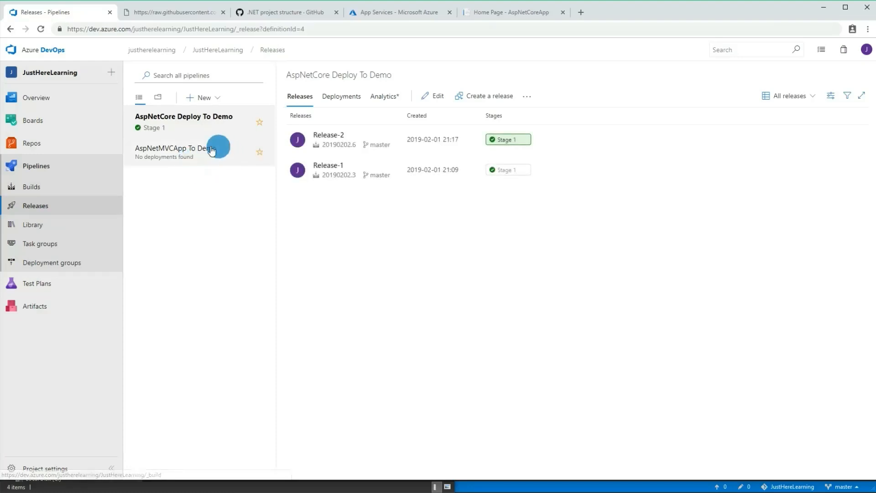
{"action": "left_click", "coordinate": [40, 29]}
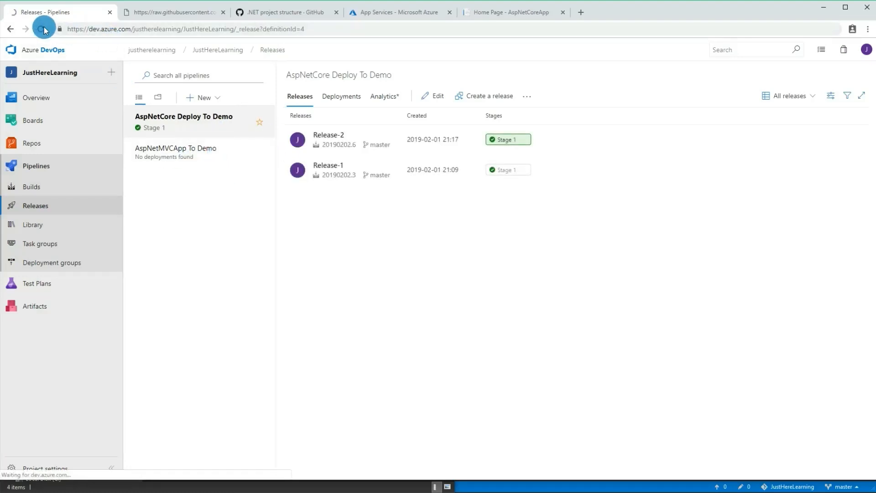
{"action": "left_click", "coordinate": [221, 162]}
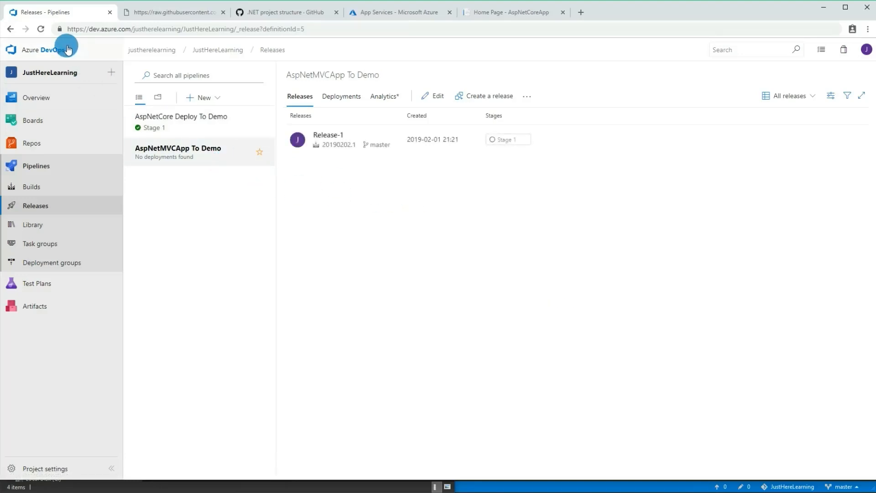
{"action": "left_click", "coordinate": [40, 28]}
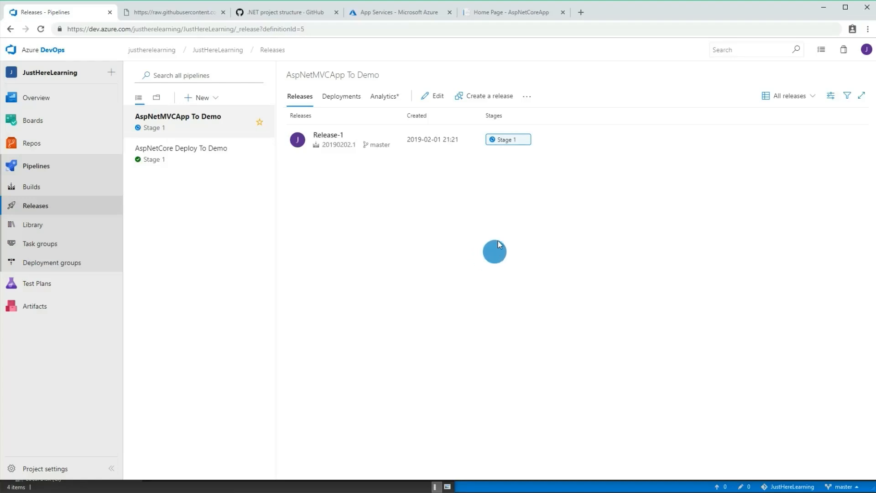
Monitor Release-1's Stage 1 deployment progress and reload the justherelearningapp.azurewebsites.net site to check the deployed app
{"action": "left_click", "coordinate": [479, 10]}
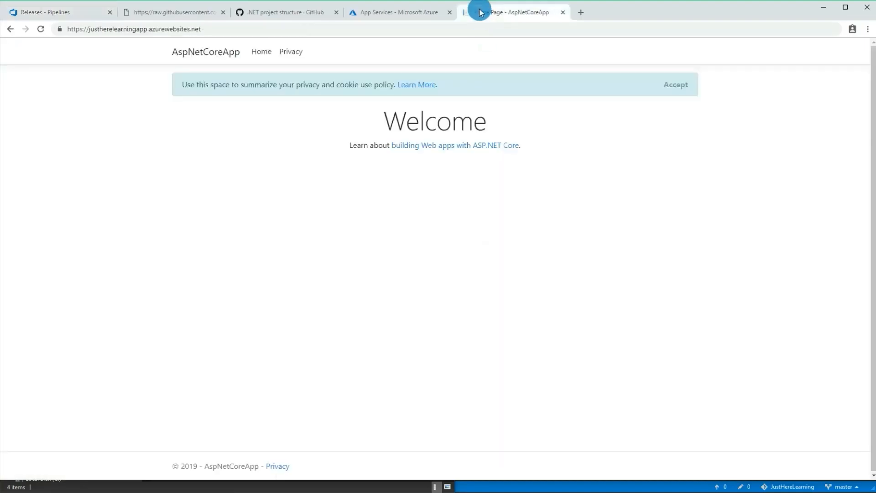
{"action": "left_click", "coordinate": [40, 33]}
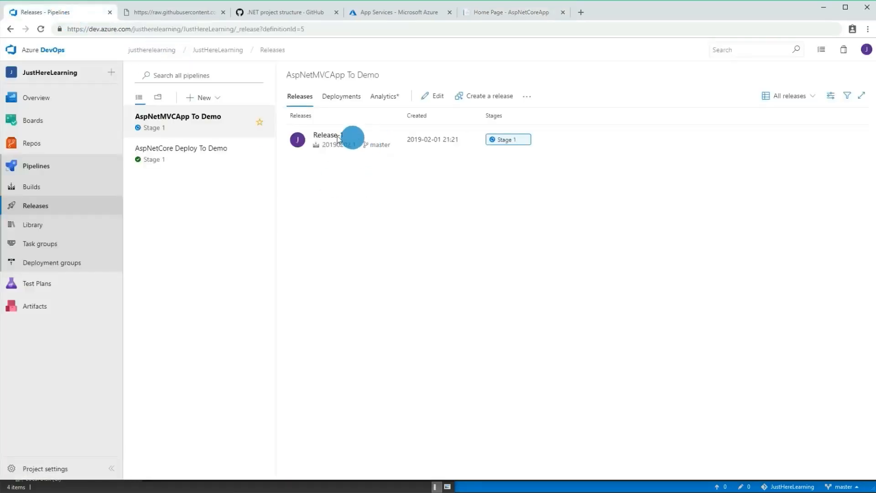
{"action": "left_click", "coordinate": [500, 15]}
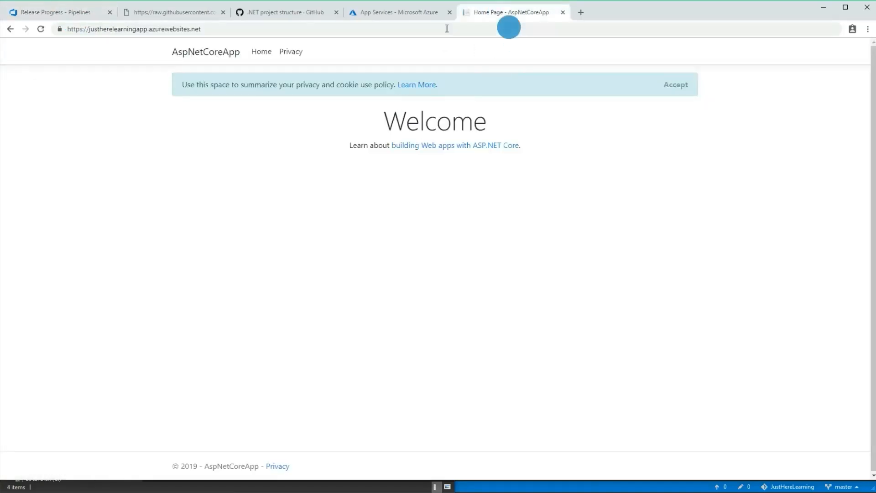
{"action": "left_click", "coordinate": [99, 20]}
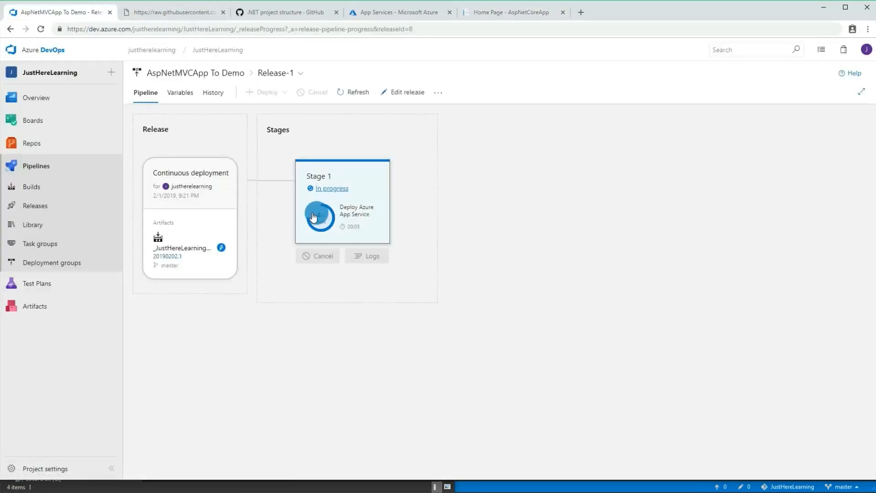
{"action": "left_click", "coordinate": [30, 211]}
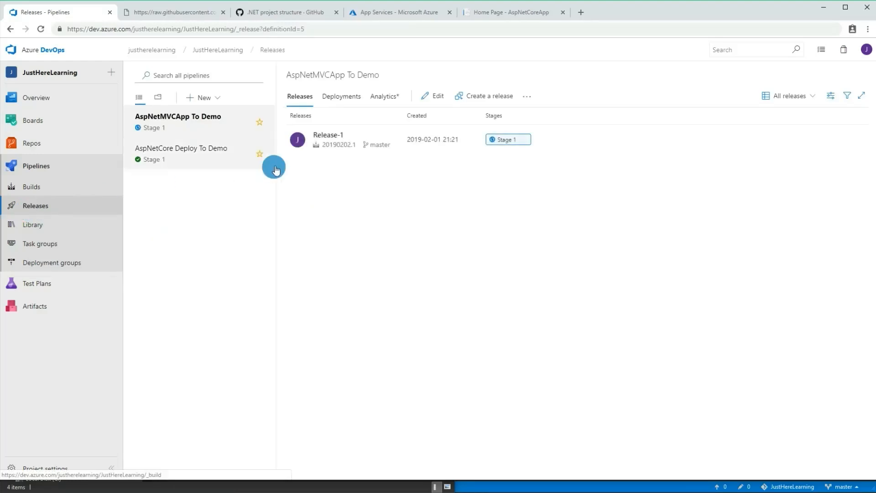
{"action": "left_click", "coordinate": [328, 137]}
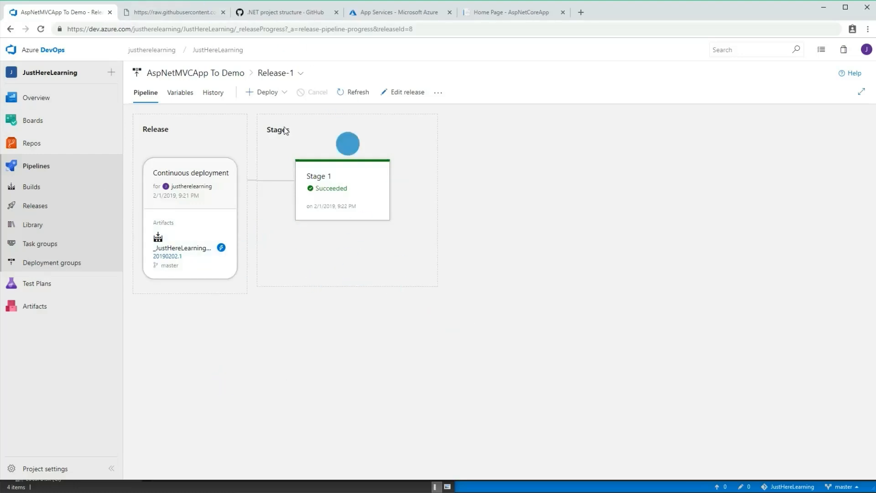
{"action": "left_click", "coordinate": [505, 14]}
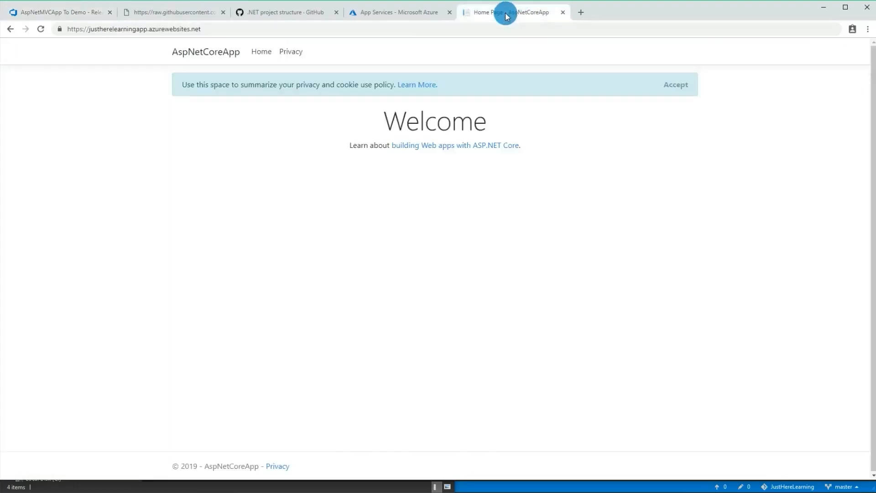
{"action": "left_click", "coordinate": [40, 30]}
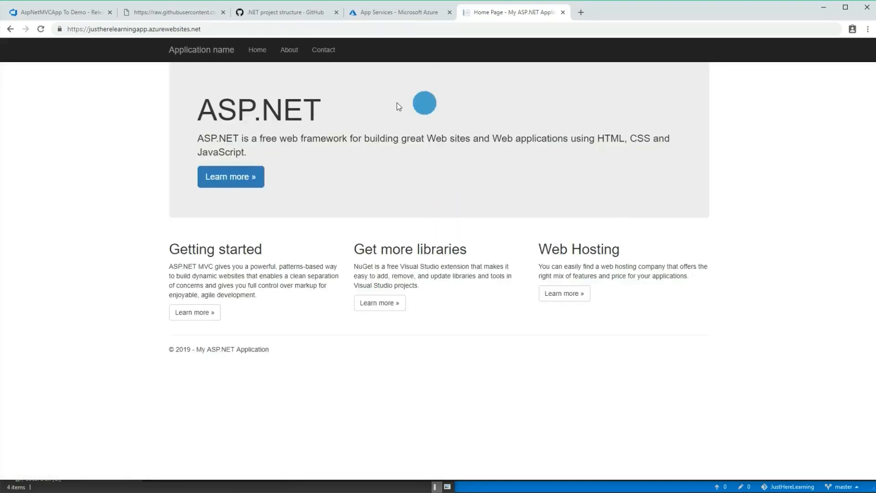
Return to Azure DevOps and review the AspNetMVCApp To Demo releases and the build pipelines
{"action": "left_click", "coordinate": [59, 14]}
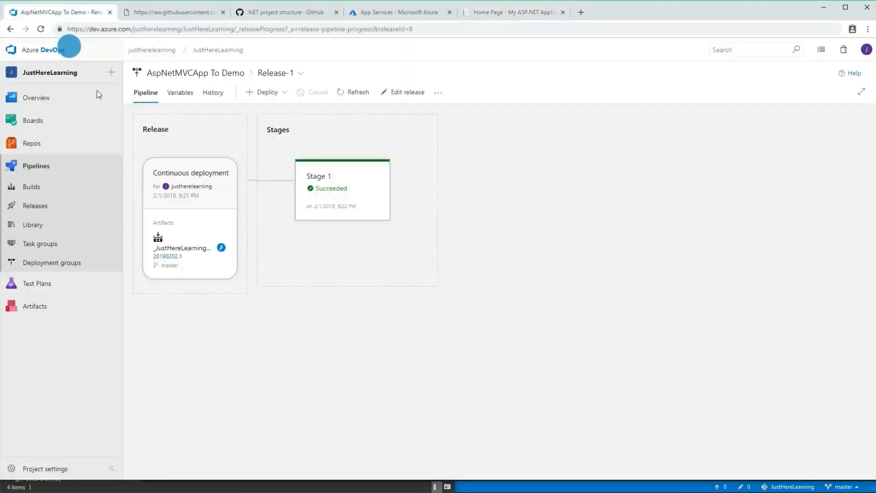
{"action": "left_click", "coordinate": [66, 188]}
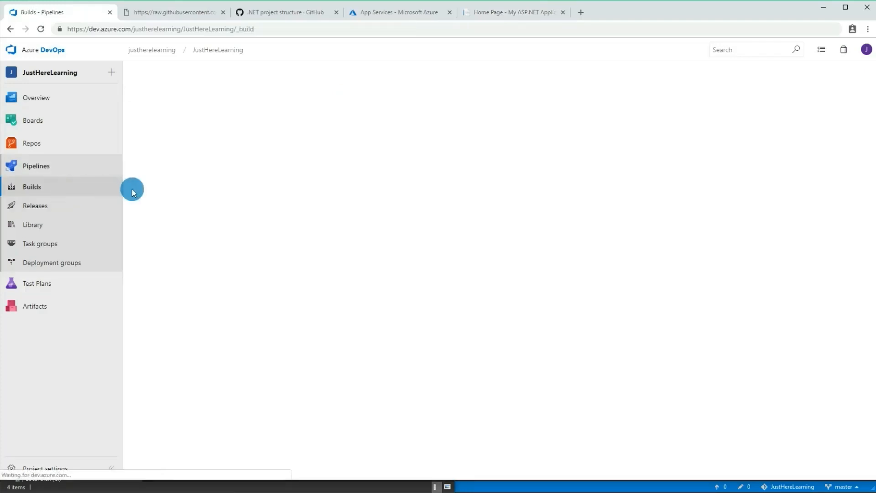
{"action": "left_click", "coordinate": [104, 202]}
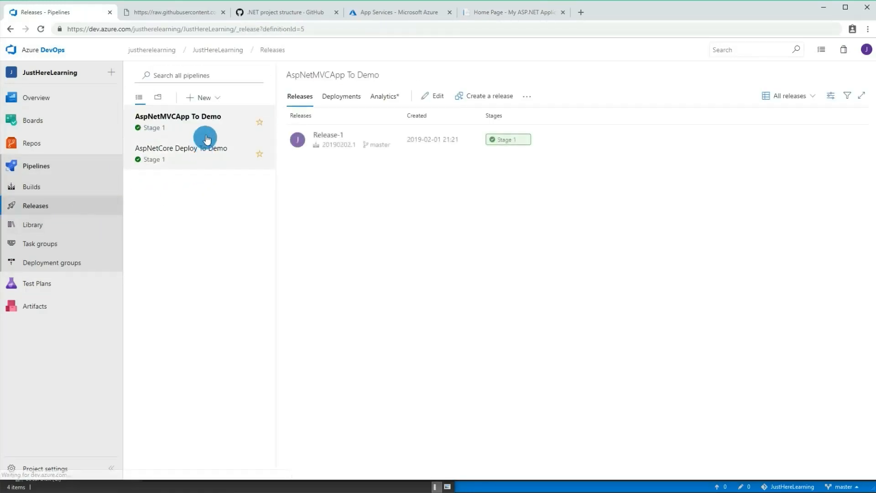
{"action": "left_click", "coordinate": [201, 117]}
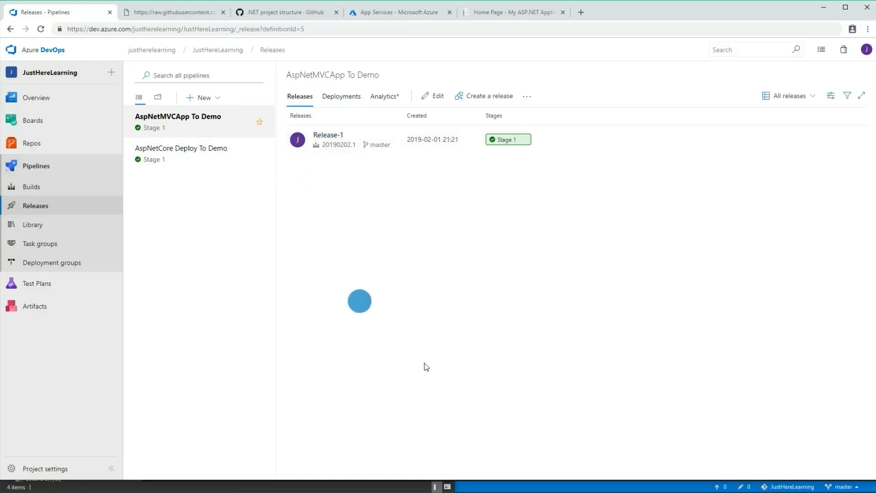
{"action": "left_click", "coordinate": [69, 187]}
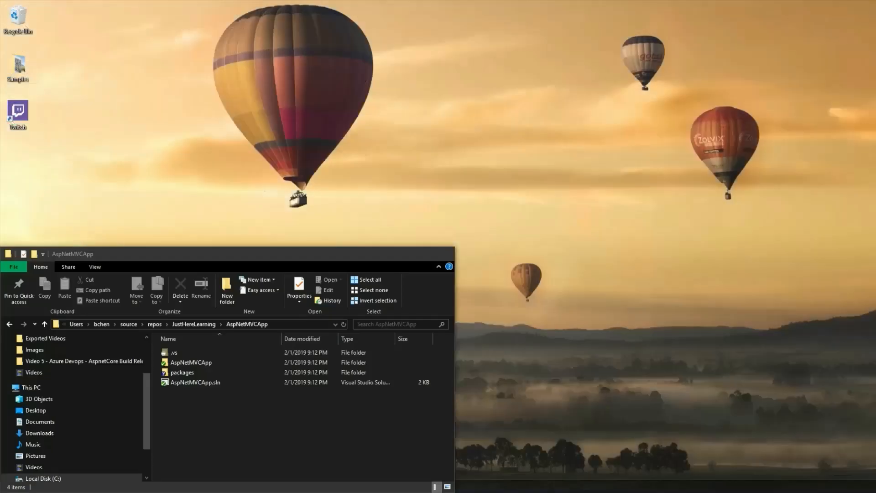
Switch to File Explorer and open the AspNetMVCApp.sln solution from the AspNetMVCApp folder
{"action": "left_click", "coordinate": [314, 437]}
{"action": "left_click_drag", "start_coordinate": [297, 445], "coordinate": [153, 334]}
{"action": "left_click", "coordinate": [193, 323]}
{"action": "left_click_drag", "start_coordinate": [337, 440], "coordinate": [153, 342]}
{"action": "left_click", "coordinate": [290, 418]}
{"action": "left_click", "coordinate": [219, 382]}
{"action": "double_click", "coordinate": [219, 382]}
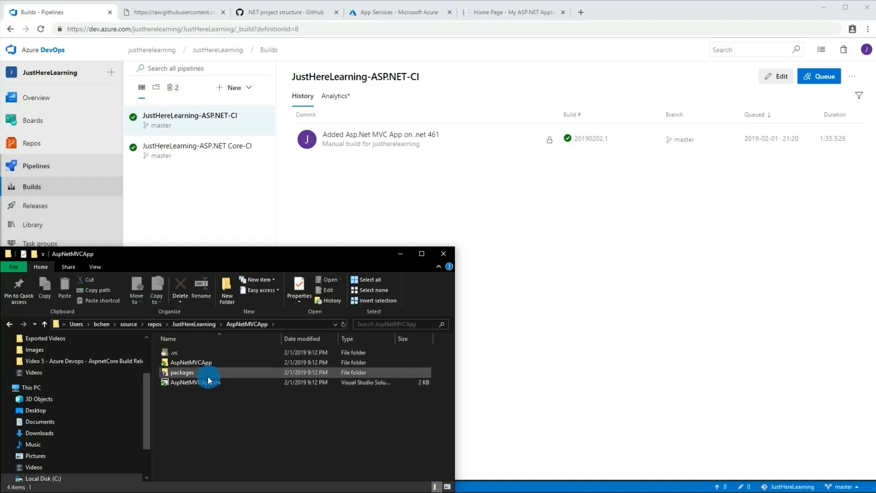
Examine the contents of the inner AspNetMVCApp project folder and return to the JustHereLearning repository root folder
{"action": "double_click", "coordinate": [220, 364]}
{"action": "scroll", "coordinate": [219, 367], "scroll_direction": "down", "scroll_amount": 3}
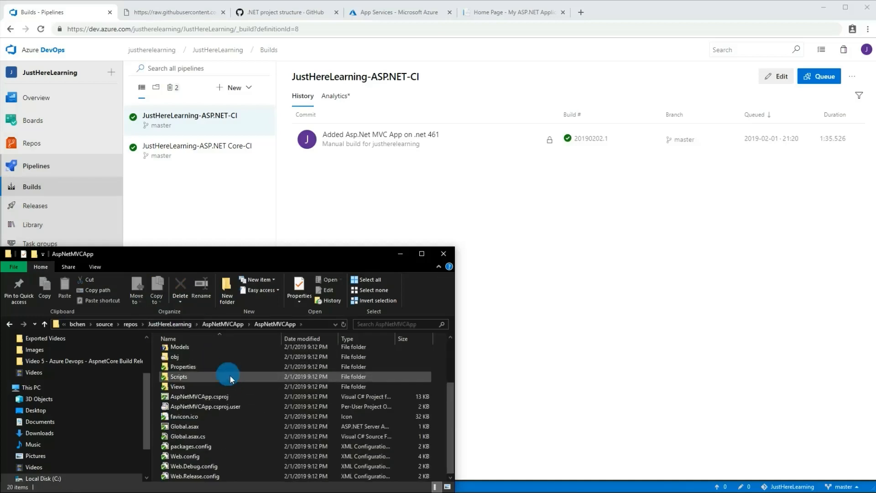
{"action": "key", "text": "alt+Up"}
{"action": "key", "text": "alt+Up"}
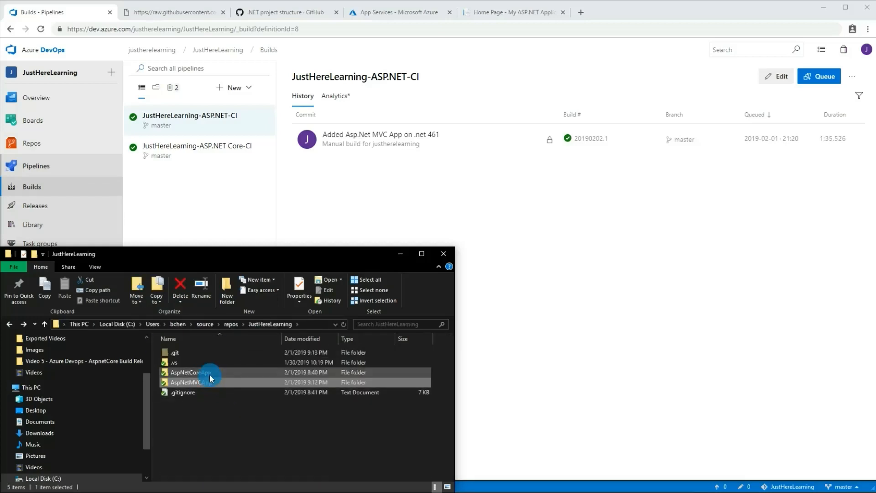
{"action": "left_click", "coordinate": [248, 420]}
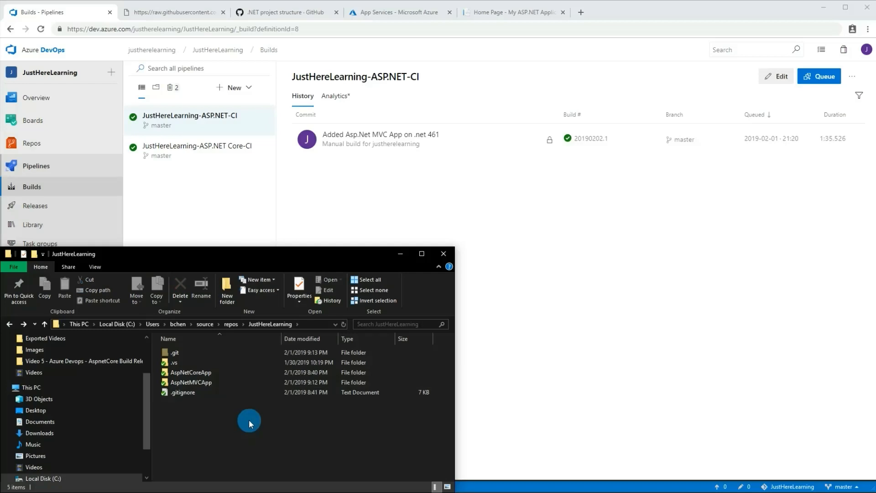
Switch to the browser's .NET project structure gist and examine the recommended folder layout in dotnetlayout.md and its comments
{"action": "left_click", "coordinate": [171, 8]}
{"action": "left_click", "coordinate": [292, 14]}
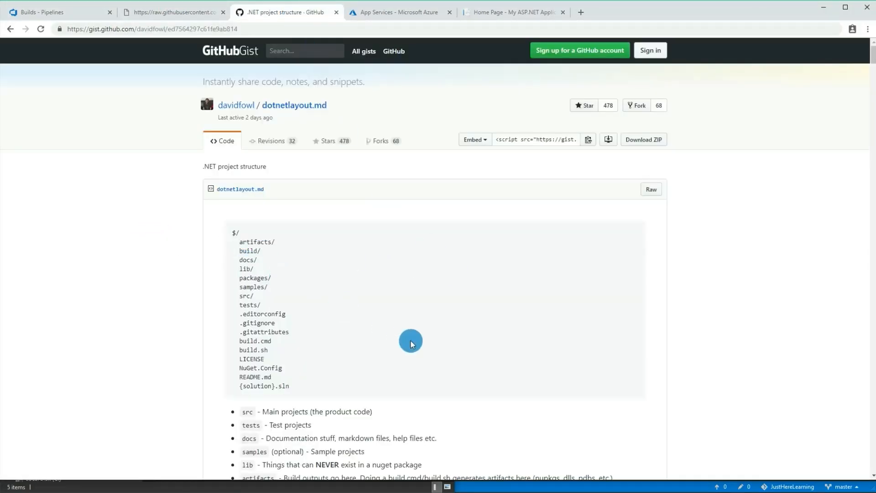
{"action": "scroll", "coordinate": [408, 342], "scroll_direction": "down", "scroll_amount": 2}
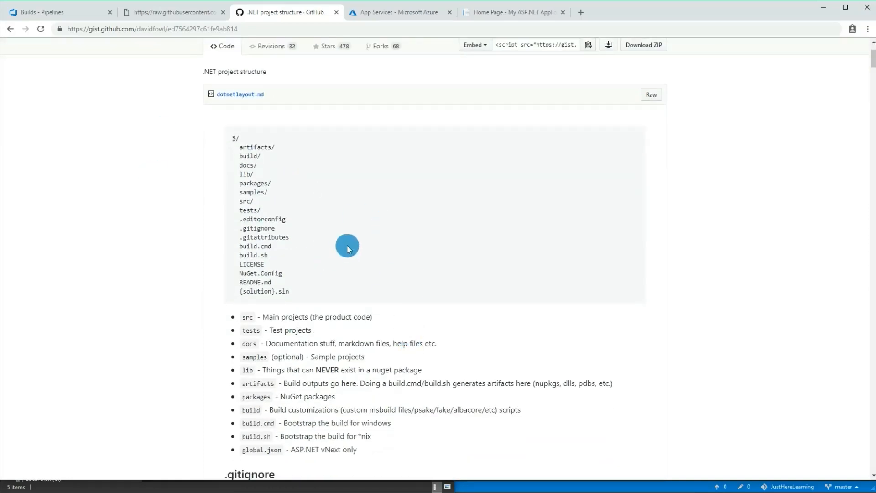
{"action": "scroll", "coordinate": [346, 249], "scroll_direction": "up", "scroll_amount": 2}
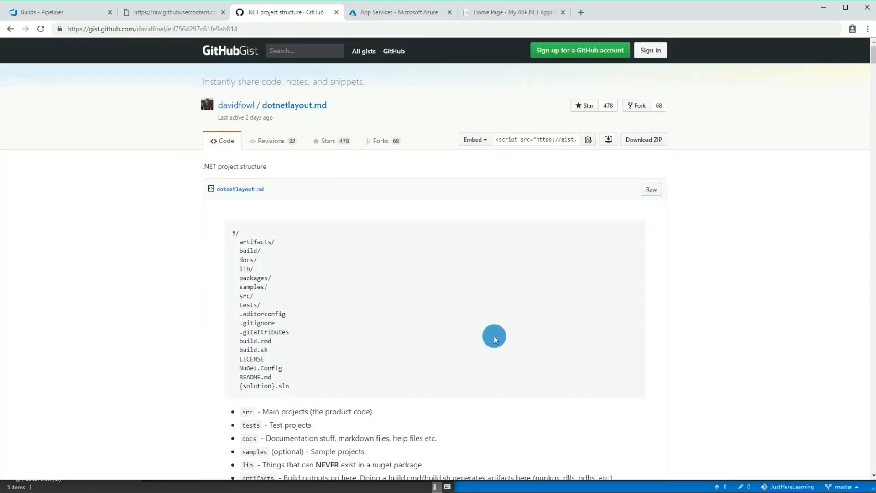
{"action": "scroll", "coordinate": [494, 338], "scroll_direction": "down", "scroll_amount": 15}
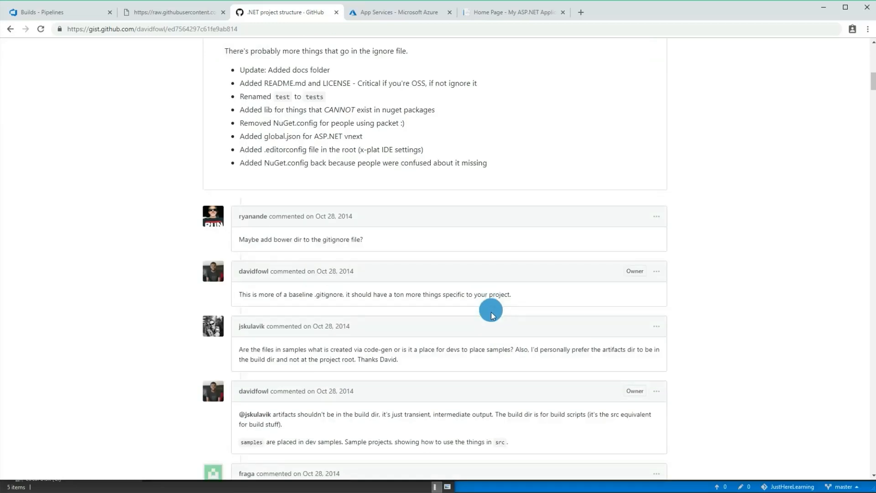
{"action": "scroll", "coordinate": [492, 315], "scroll_direction": "up", "scroll_amount": 15}
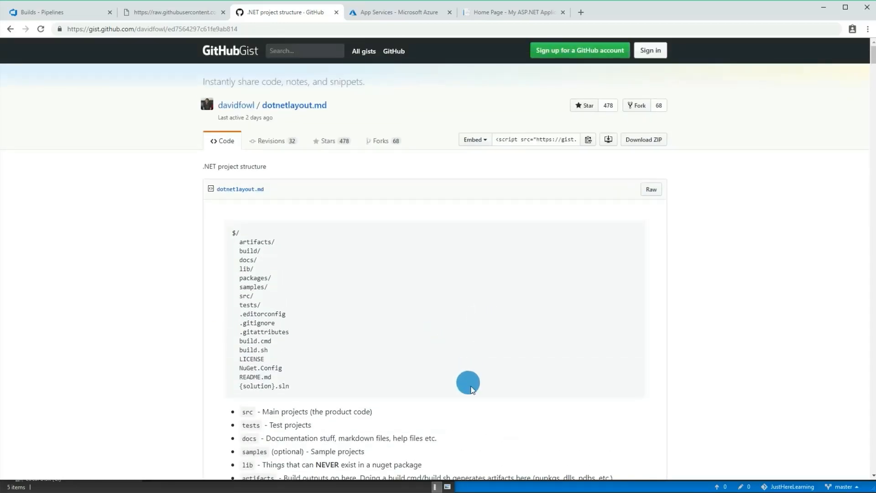
{"action": "left_click_drag", "start_coordinate": [471, 390], "coordinate": [166, 196]}
{"action": "left_click", "coordinate": [224, 269]}
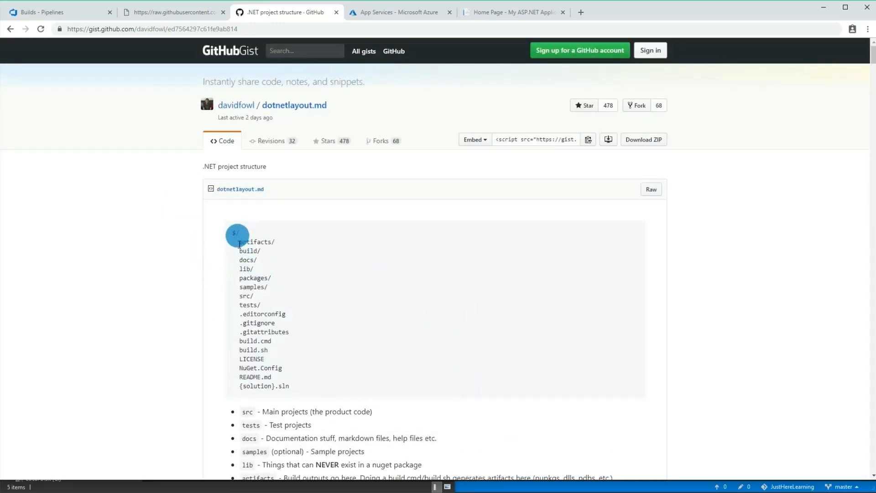
{"action": "left_click_drag", "start_coordinate": [238, 235], "coordinate": [287, 310]}
{"action": "left_click", "coordinate": [287, 310]}
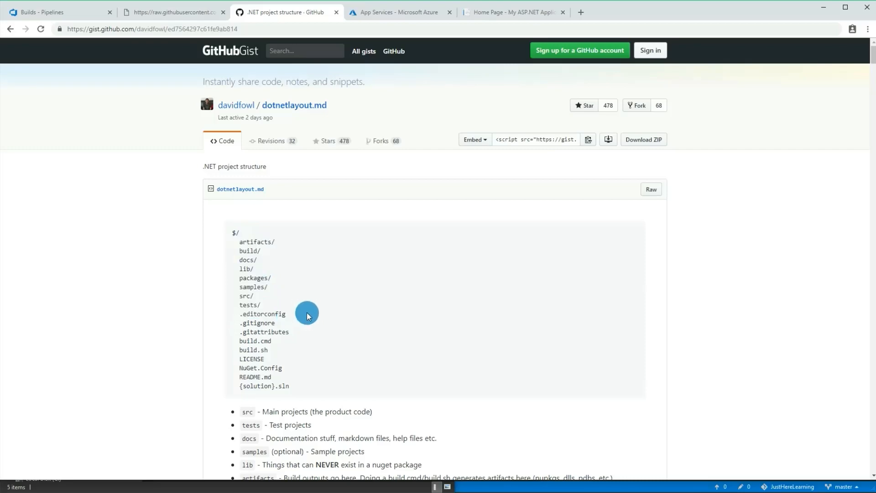
{"action": "scroll", "coordinate": [306, 315], "scroll_direction": "down", "scroll_amount": 15}
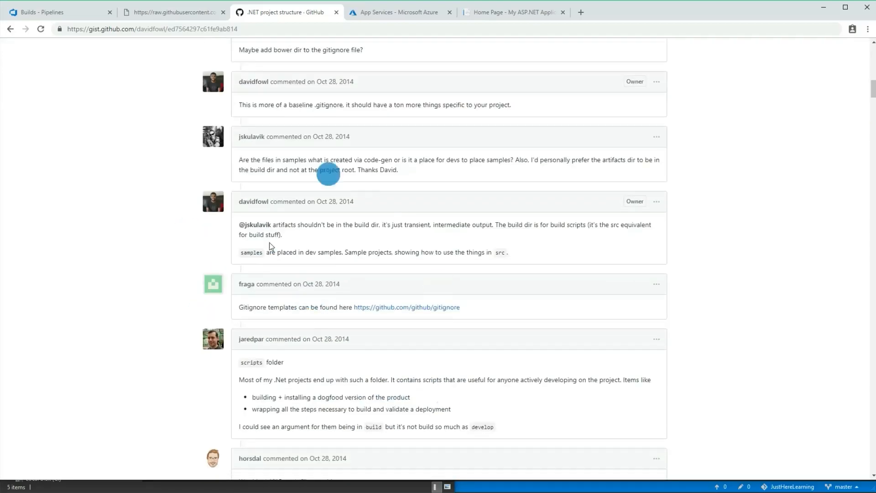
{"action": "scroll", "coordinate": [283, 382], "scroll_direction": "up", "scroll_amount": 15}
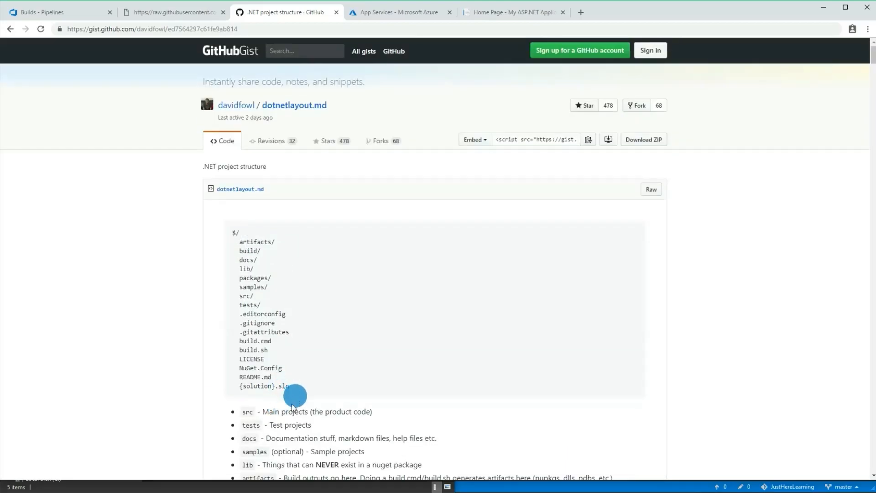